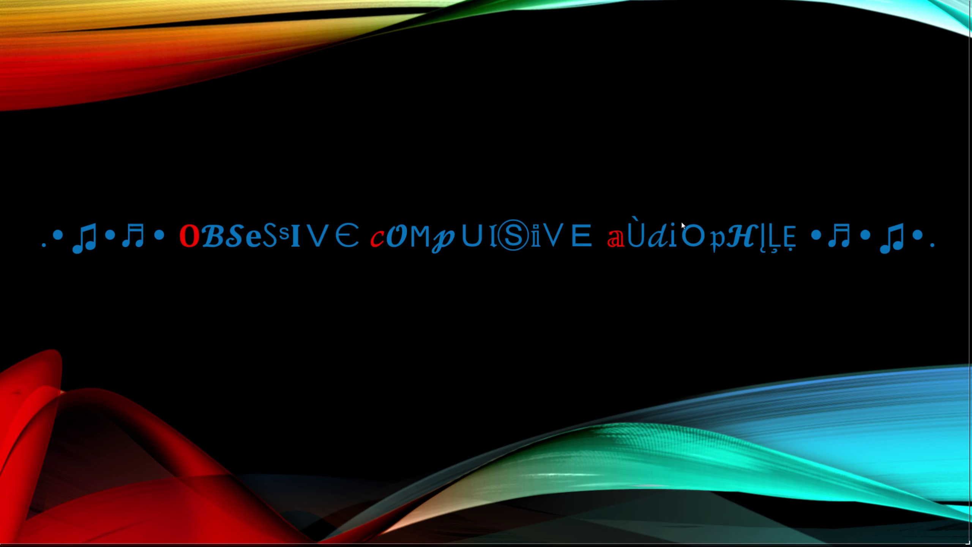
Step: Open rePhase and import the FocalKanta2Left.txt measurement file from the Desktop
{"action": "mouse_move", "coordinate": [566, 543]}
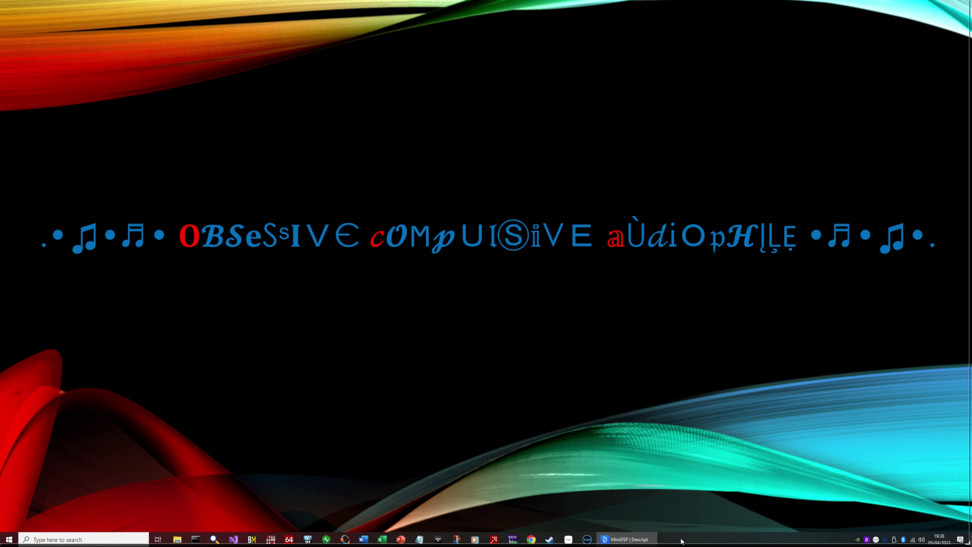
{"action": "left_click", "coordinate": [494, 540]}
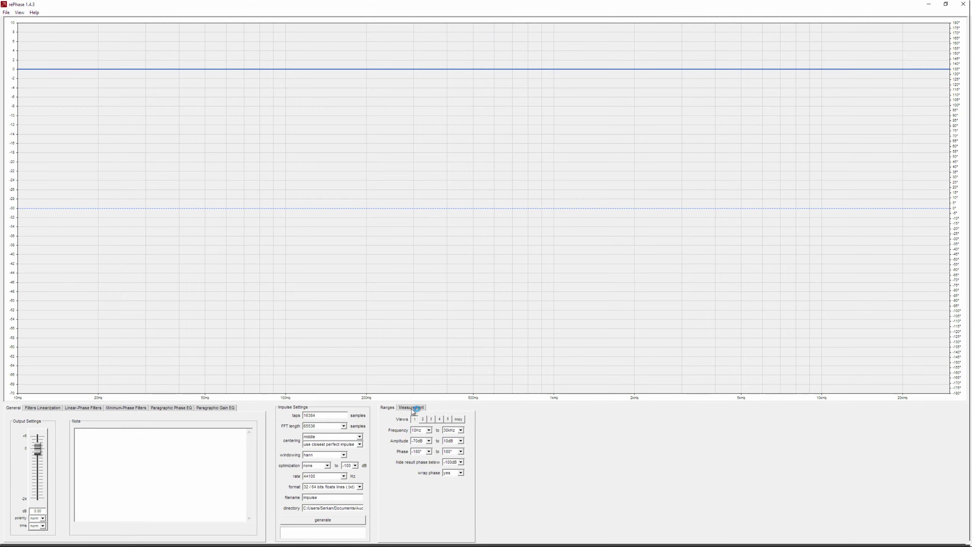
{"action": "left_click", "coordinate": [411, 408]}
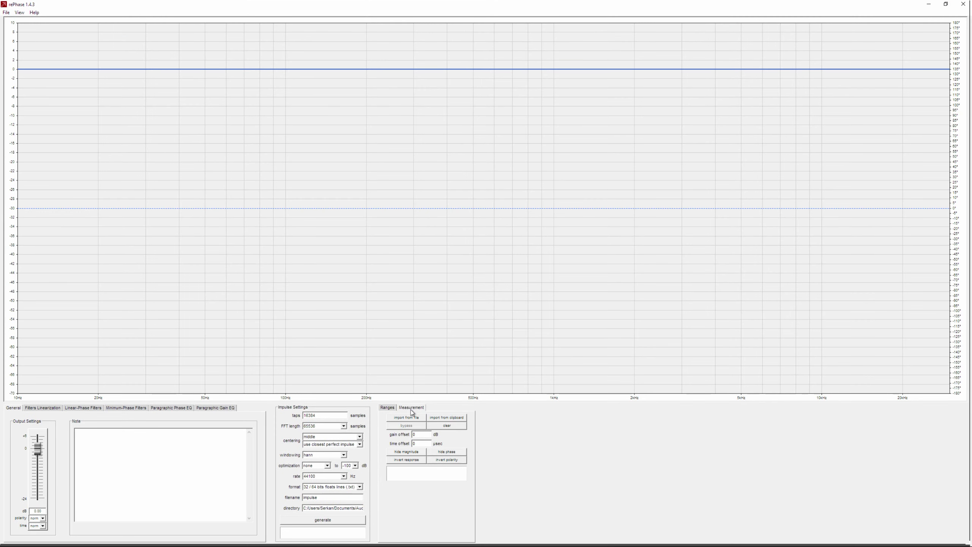
{"action": "left_click", "coordinate": [408, 418]}
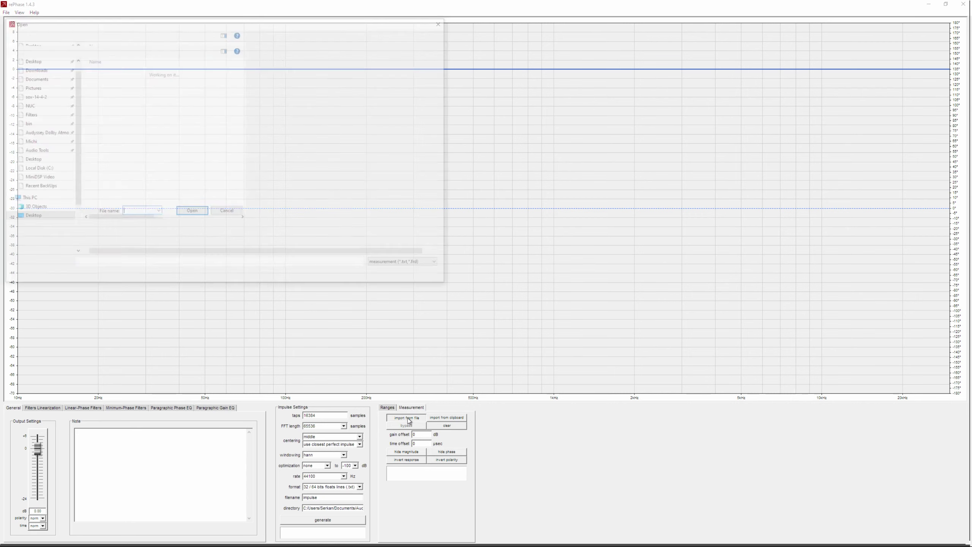
{"action": "left_click", "coordinate": [427, 60]}
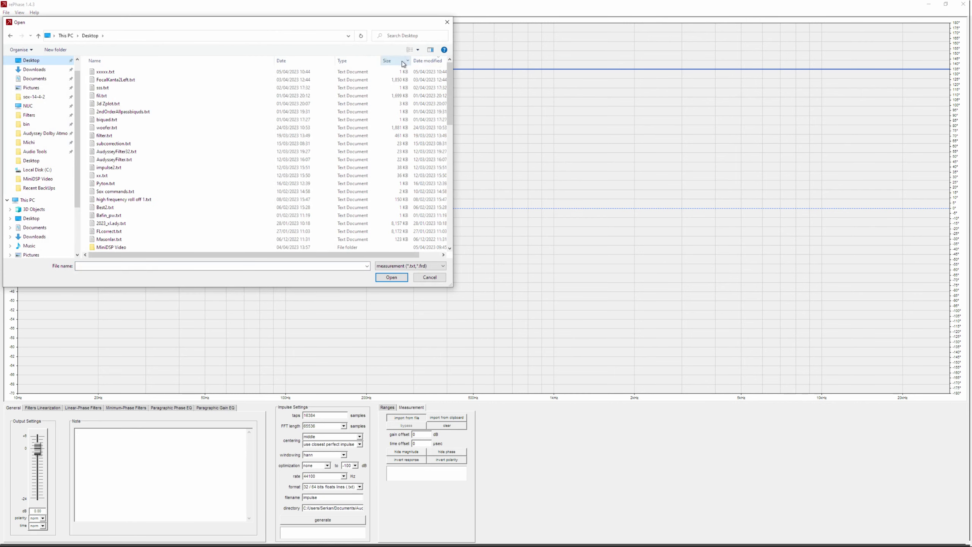
{"action": "left_click", "coordinate": [150, 81]}
{"action": "double_click", "coordinate": [150, 80]}
Step: Linearize the first crossover as an LR 24 dB/oct filter at 2700 Hz
{"action": "left_click", "coordinate": [43, 408]}
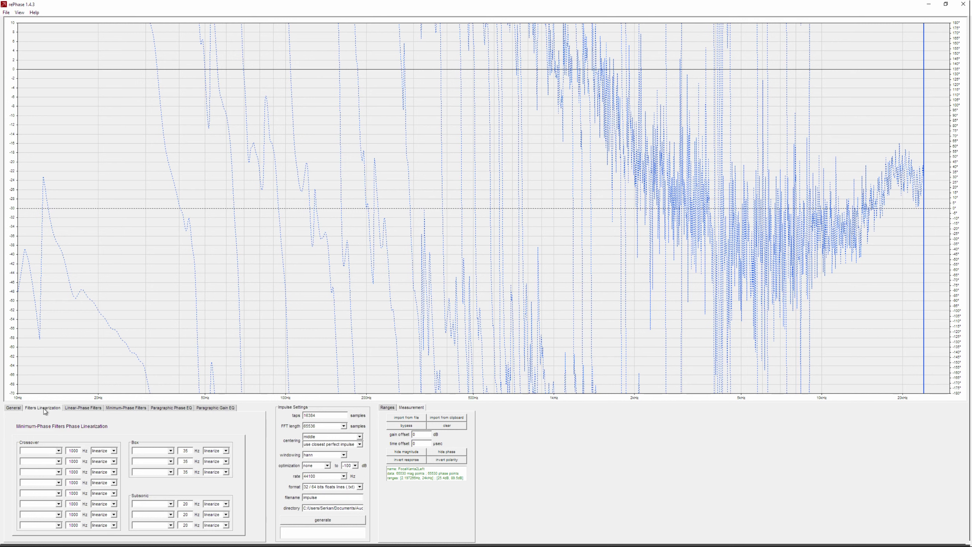
{"action": "double_click", "coordinate": [71, 451]}
{"action": "type", "text": "2700"}
{"action": "key", "text": "Tab"}
{"action": "left_click", "coordinate": [59, 451]}
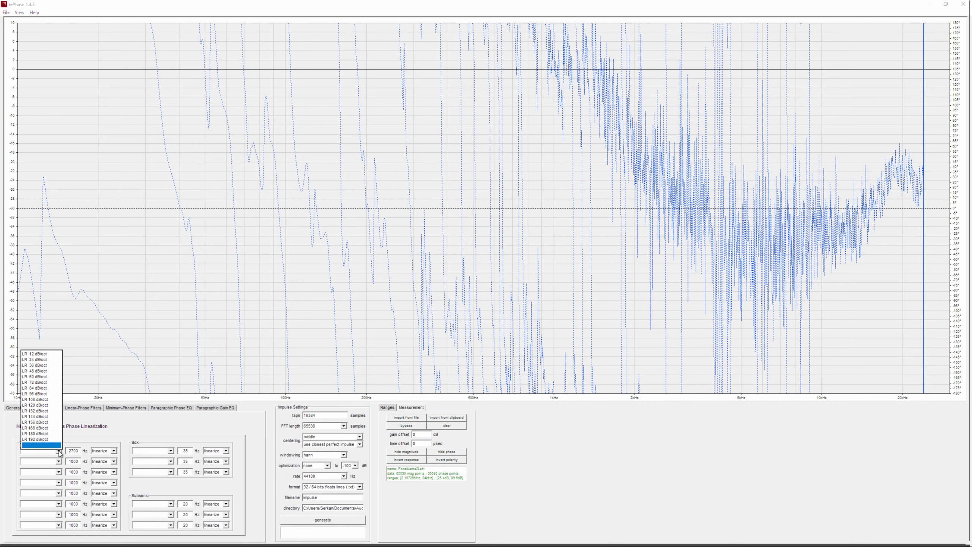
{"action": "left_click", "coordinate": [37, 363]}
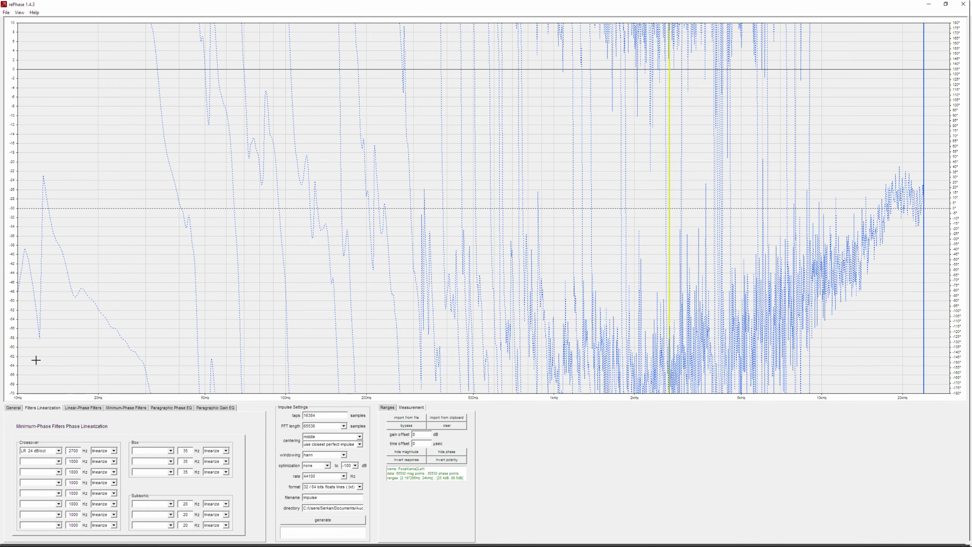
{"action": "left_click", "coordinate": [48, 451]}
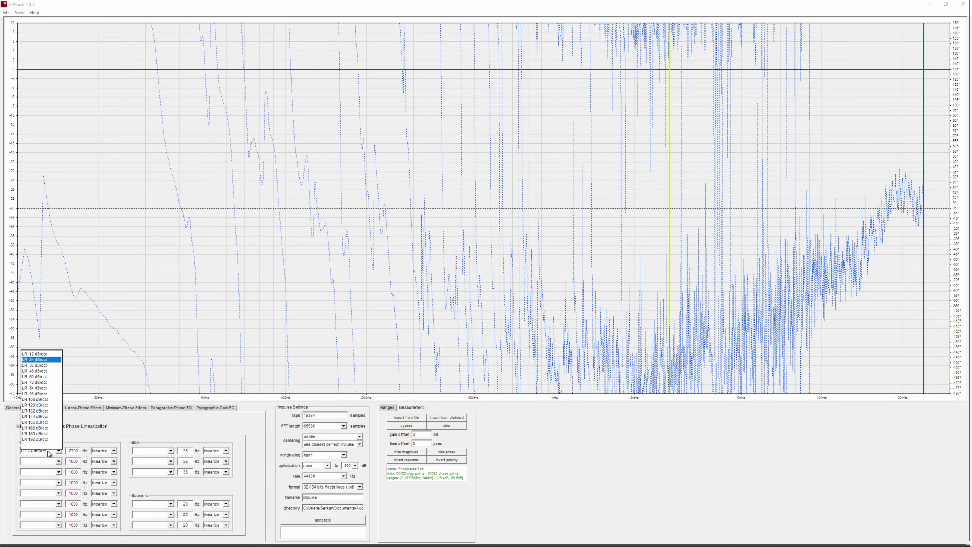
{"action": "left_click", "coordinate": [30, 360]}
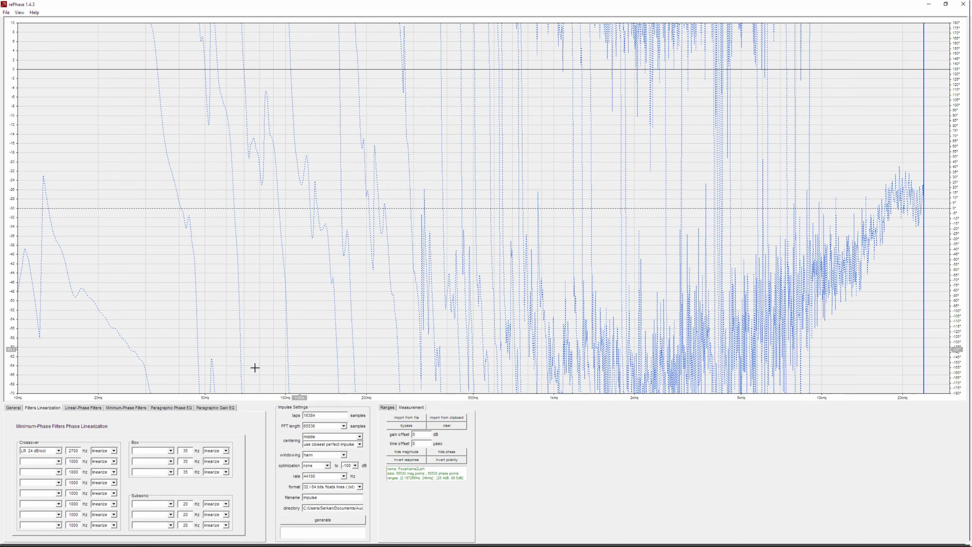
Step: Invert the polarity in the general output settings and return to the filters linearization settings
{"action": "left_click", "coordinate": [15, 409]}
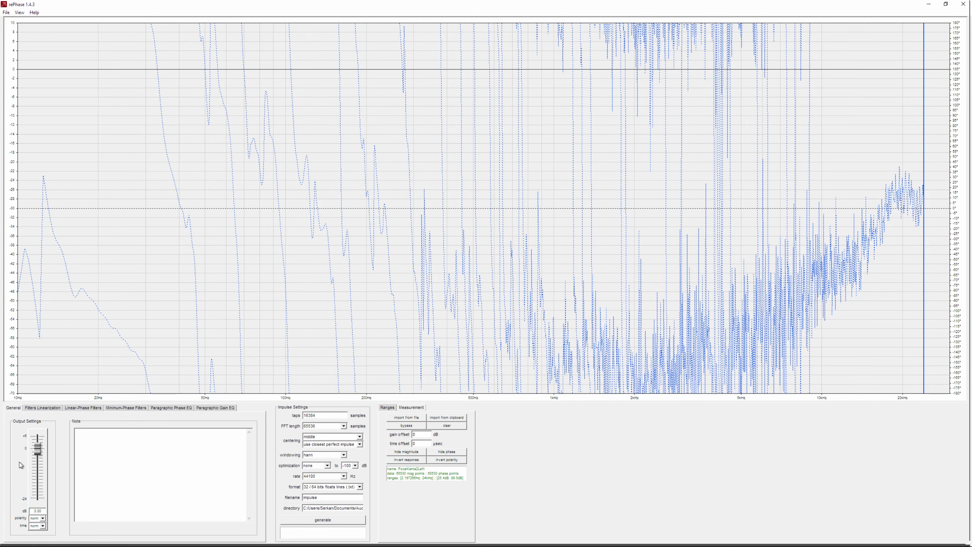
{"action": "left_click", "coordinate": [34, 532]}
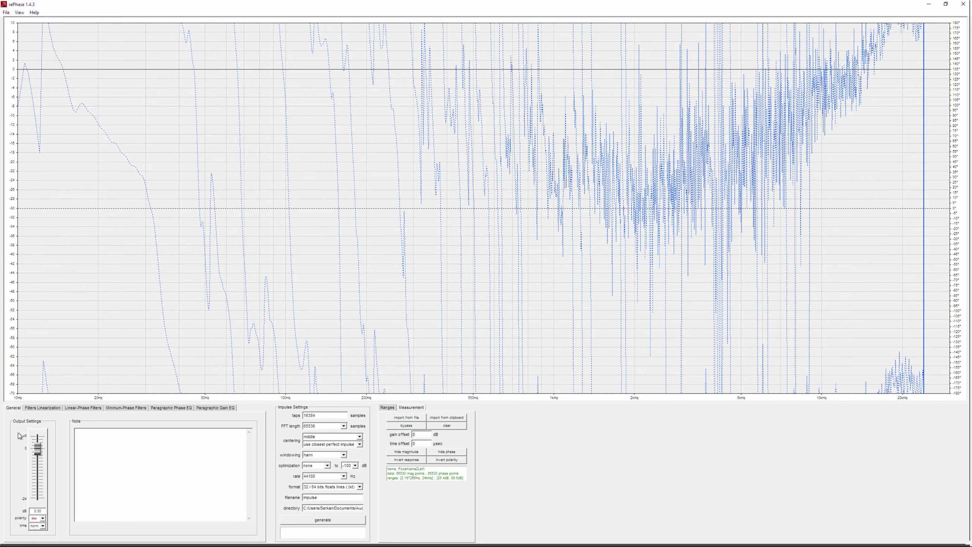
{"action": "left_click", "coordinate": [46, 408]}
Step: Linearize the second crossover as an LR 12 dB/oct filter at 260 Hz
{"action": "left_click_drag", "start_coordinate": [67, 461], "coordinate": [117, 476]}
{"action": "type", "text": "260"}
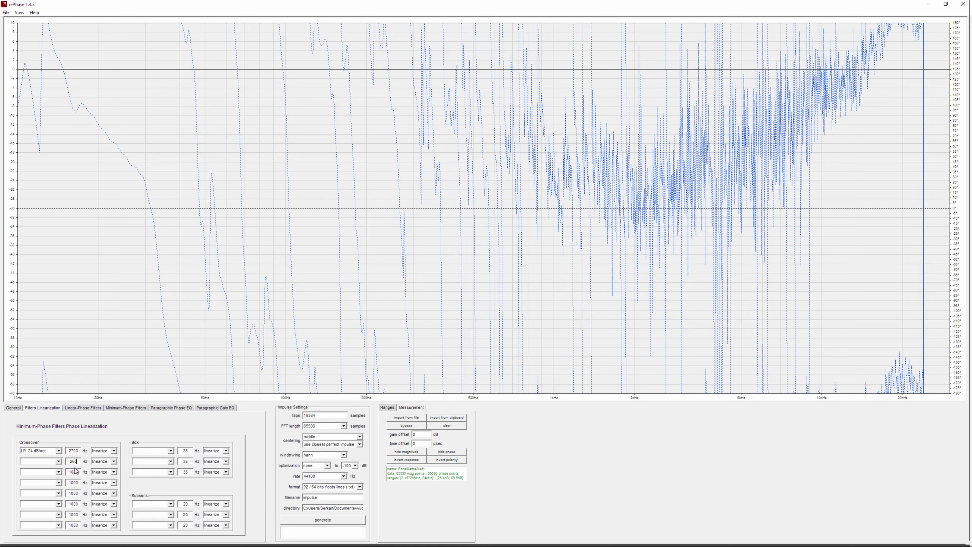
{"action": "left_click", "coordinate": [58, 461]}
{"action": "left_click", "coordinate": [44, 364]}
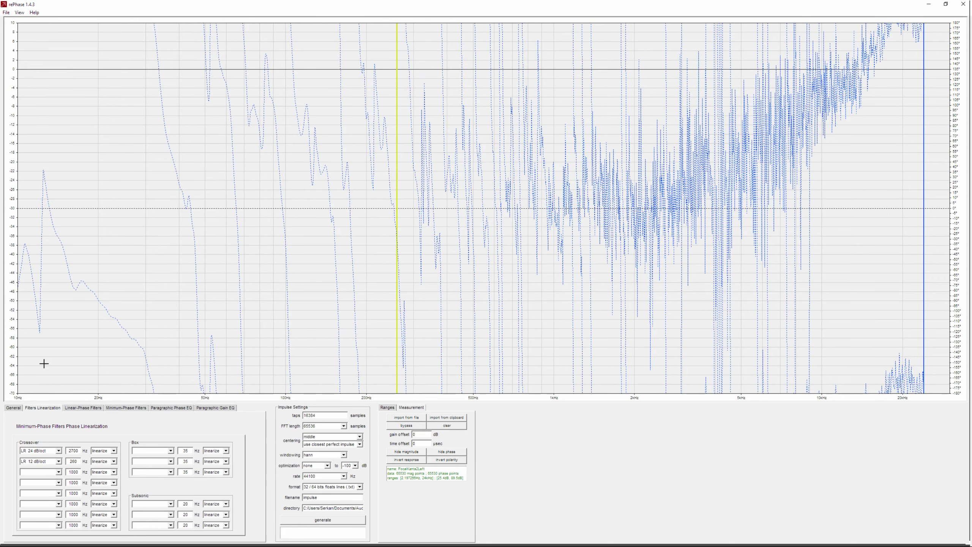
Step: Try an LR 24 dB/oct slope on the 260 Hz crossover and return it to LR 12 dB/oct
{"action": "left_click", "coordinate": [53, 451]}
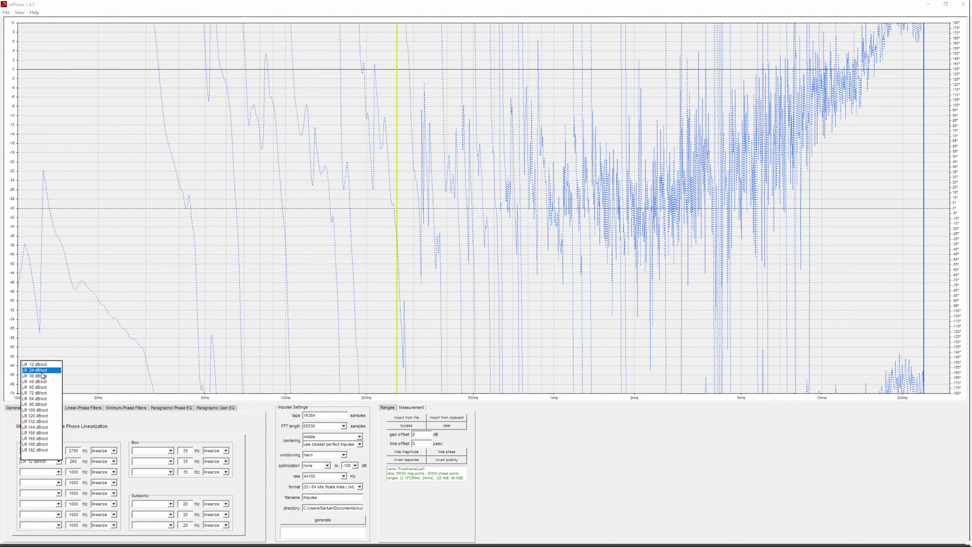
{"action": "left_click", "coordinate": [41, 371]}
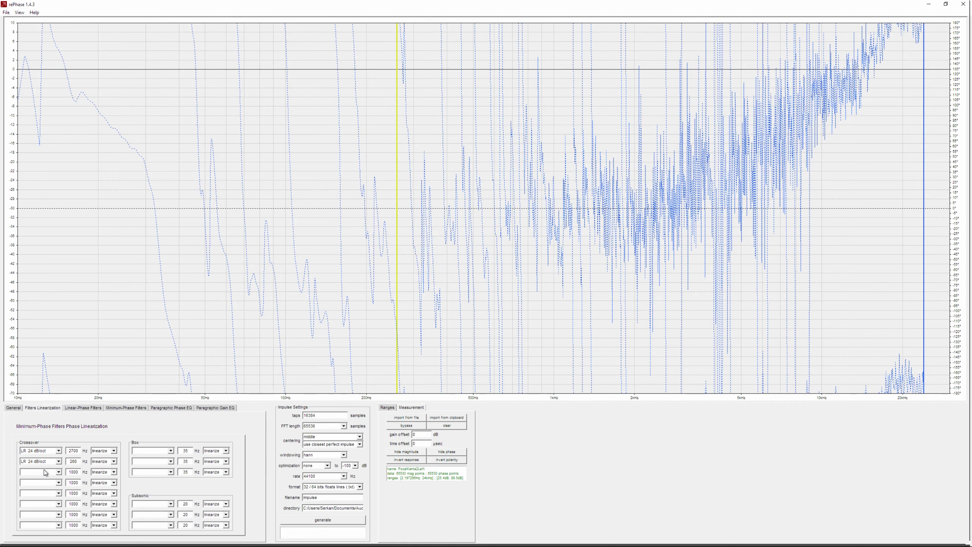
{"action": "scroll", "coordinate": [46, 462], "scroll_direction": "up", "scroll_amount": 1}
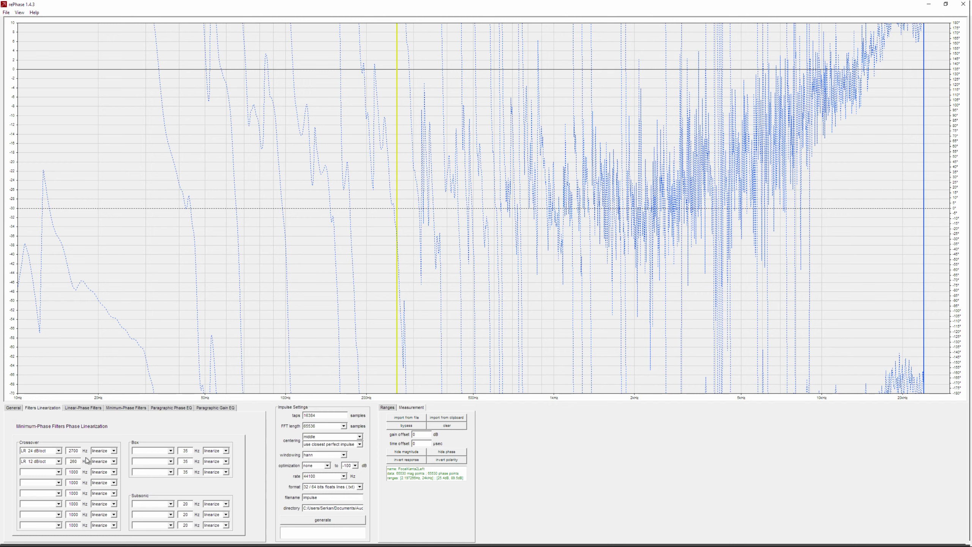
{"action": "left_click_drag", "start_coordinate": [71, 461], "coordinate": [78, 462]}
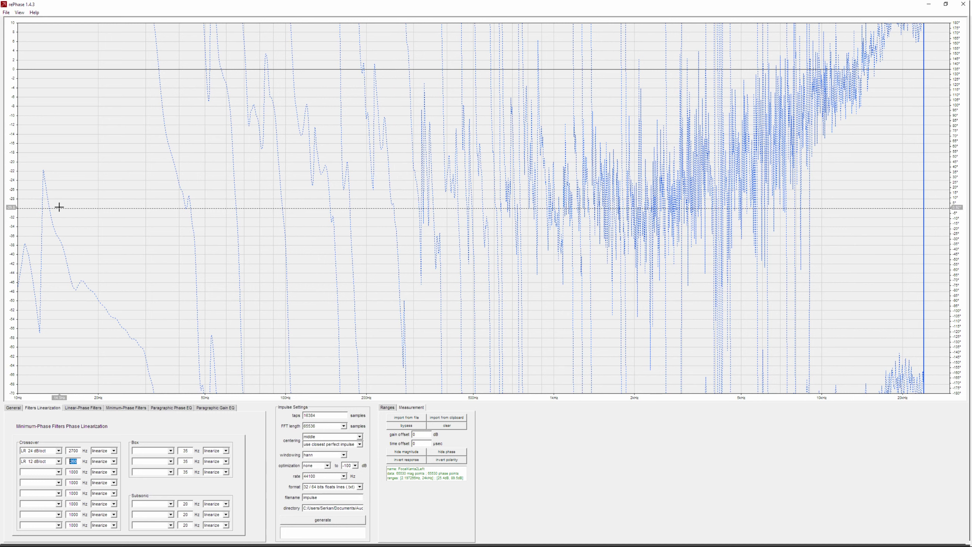
Step: Set the first box linearization to vented low Q at 41 Hz
{"action": "left_click", "coordinate": [170, 451]}
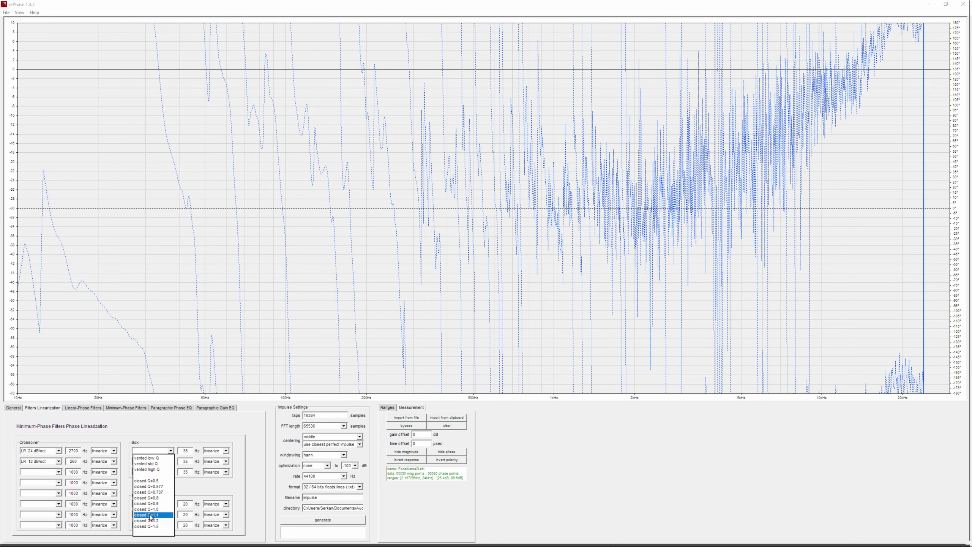
{"action": "left_click", "coordinate": [185, 451]}
{"action": "double_click", "coordinate": [186, 451]}
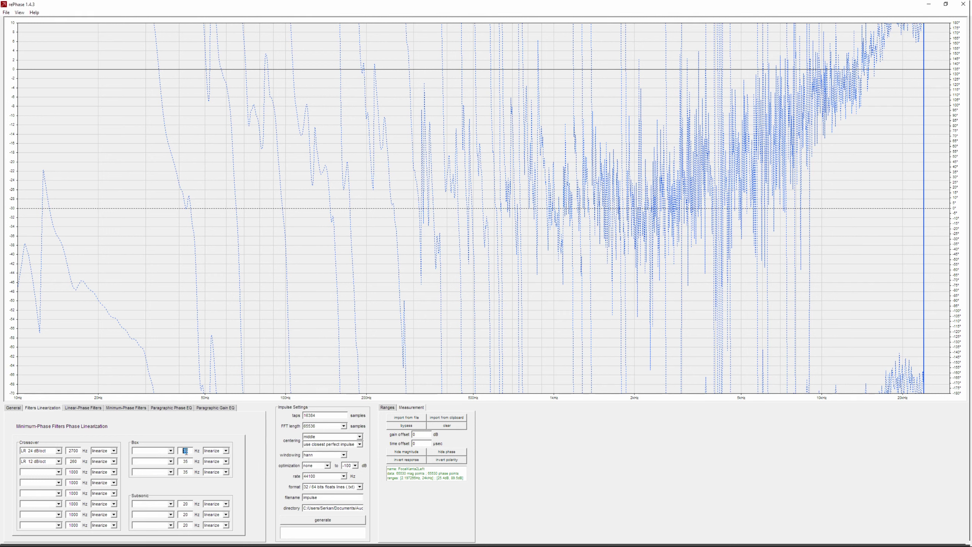
{"action": "type", "text": "41"}
{"action": "left_click", "coordinate": [163, 451]}
{"action": "left_click", "coordinate": [161, 462]}
Step: Compare the first box as vented std Q and with no box type, and return it to vented low Q
{"action": "left_click", "coordinate": [164, 451]}
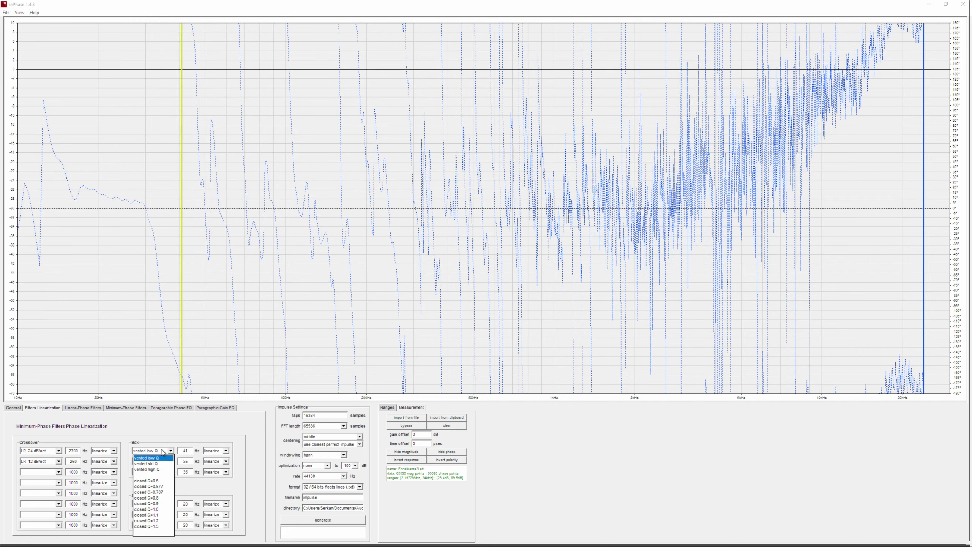
{"action": "left_click", "coordinate": [165, 464]}
{"action": "left_click", "coordinate": [162, 451]}
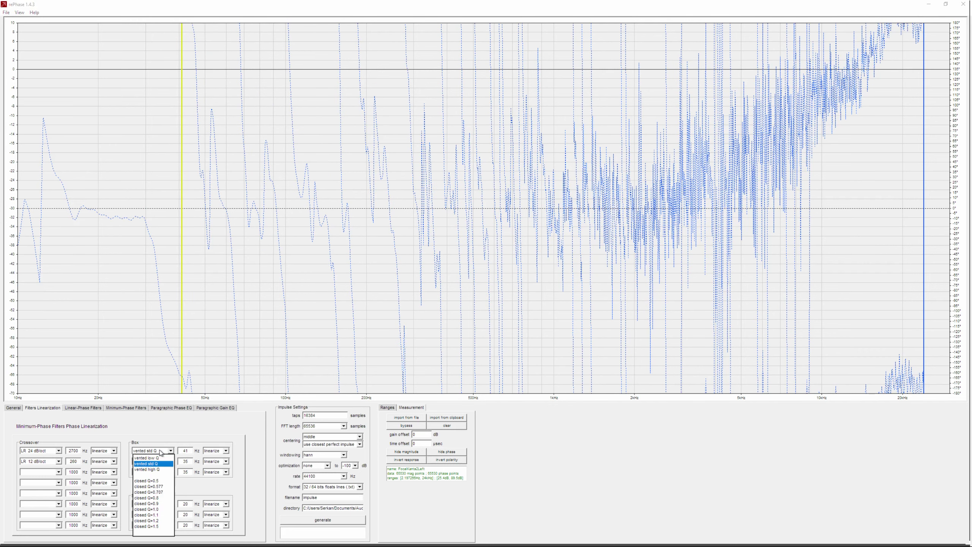
{"action": "left_click", "coordinate": [162, 475]}
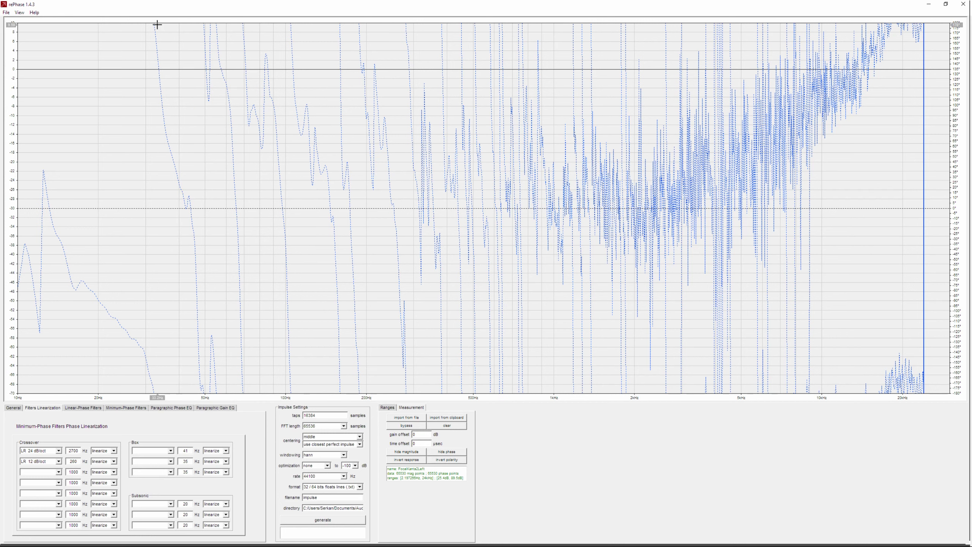
{"action": "left_click", "coordinate": [171, 452]}
{"action": "left_click", "coordinate": [167, 458]}
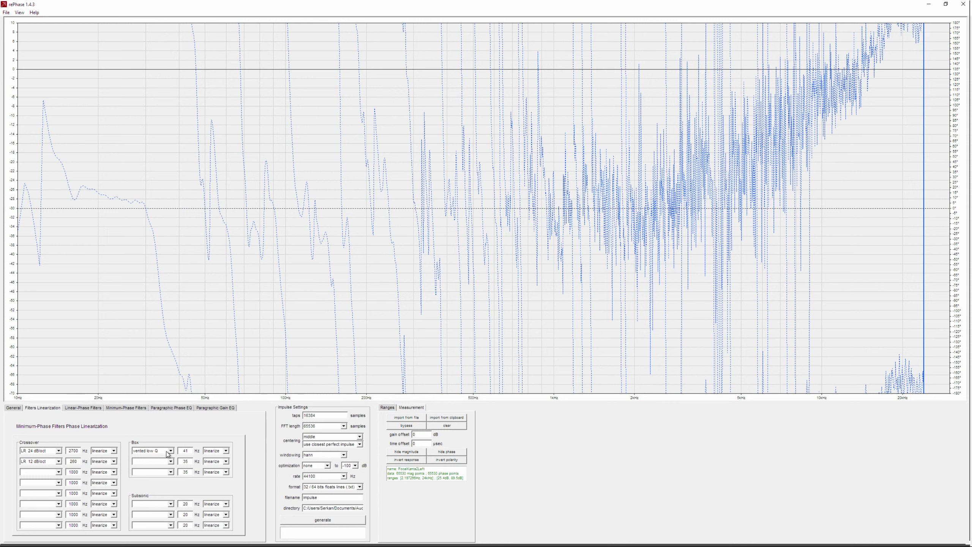
Step: Linearize the third crossover as LR 24 dB/oct at 41 Hz and clear the box type in the first box row
{"action": "double_click", "coordinate": [74, 472]}
{"action": "type", "text": "41"}
{"action": "left_click", "coordinate": [59, 472]}
{"action": "left_click", "coordinate": [42, 381]}
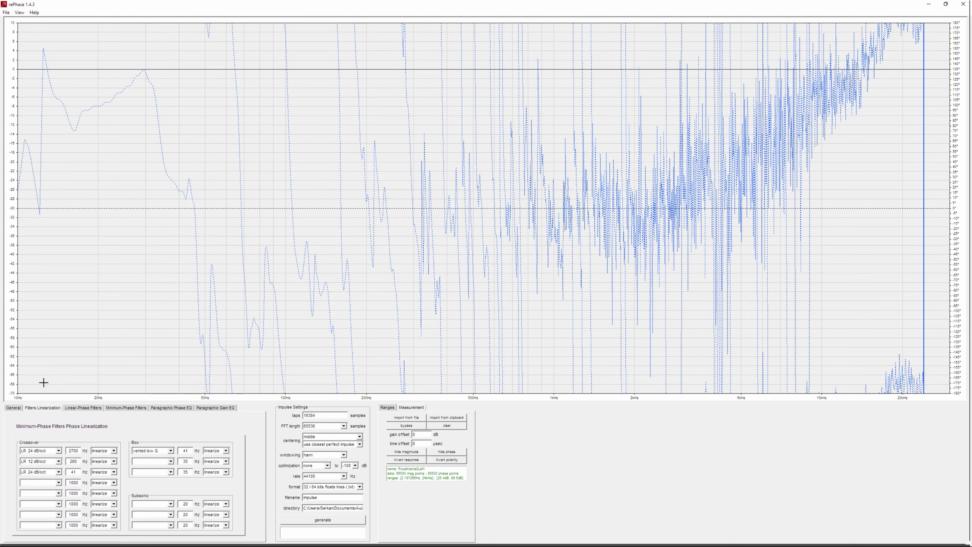
{"action": "left_click", "coordinate": [156, 451]}
{"action": "left_click", "coordinate": [157, 481]}
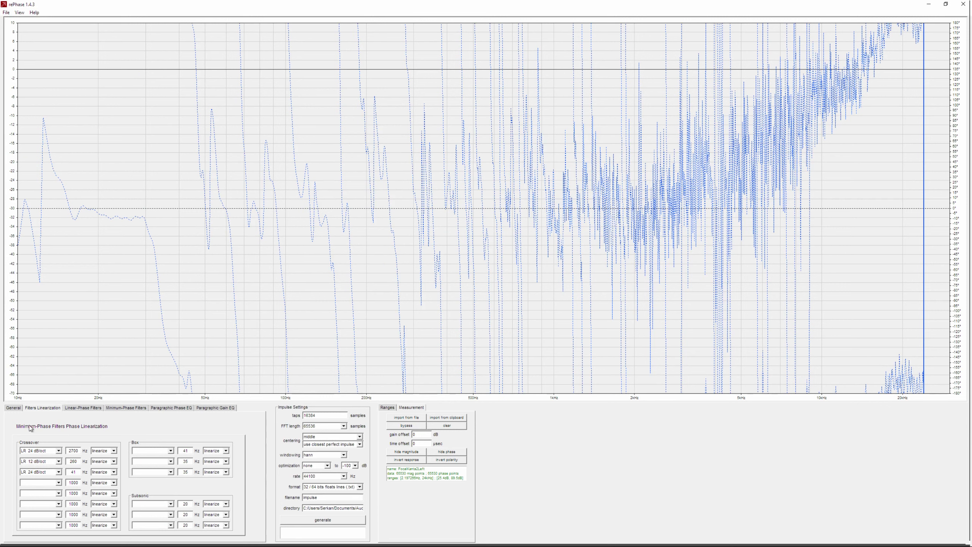
Step: Set the measurement's time offset to -22 µsec to level the high-frequency phase
{"action": "left_click", "coordinate": [14, 407]}
{"action": "left_click", "coordinate": [48, 409]}
{"action": "double_click", "coordinate": [421, 443]}
{"action": "type", "text": "2"}
{"action": "scroll", "coordinate": [428, 444], "scroll_direction": "up", "scroll_amount": 13}
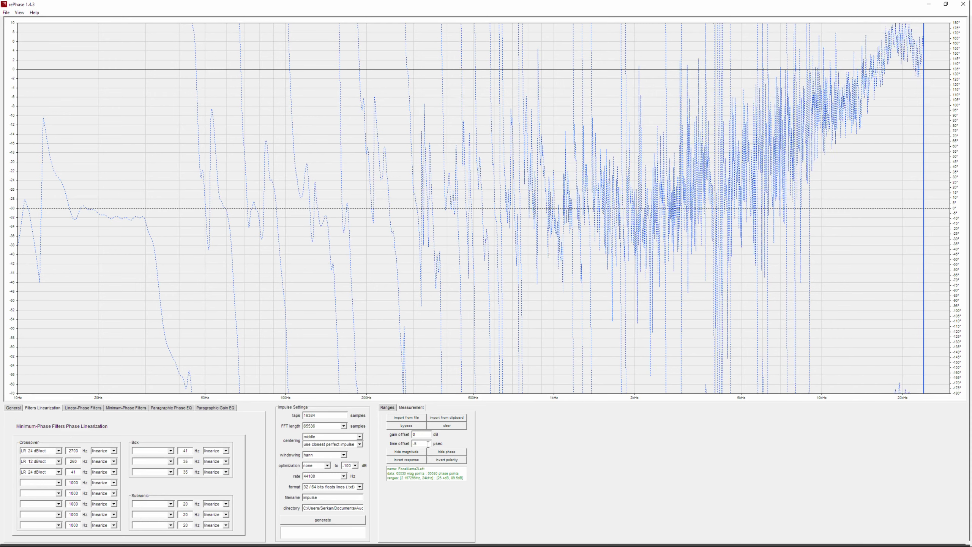
{"action": "scroll", "coordinate": [428, 444], "scroll_direction": "up", "scroll_amount": 7}
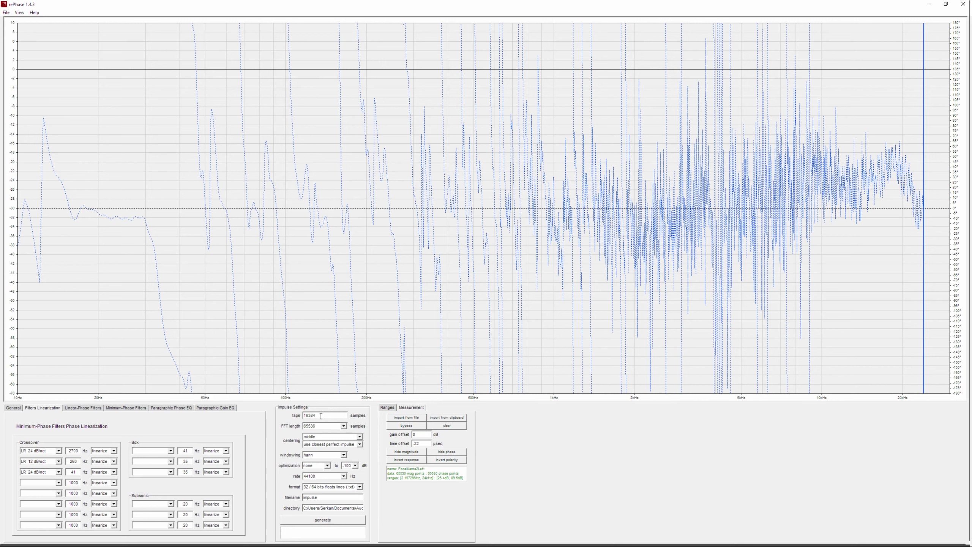
Step: Set the impulse rate to 48000 Hz and the format to 32 bits IEEE mono (.wav)
{"action": "left_click", "coordinate": [343, 475]}
{"action": "left_click", "coordinate": [343, 487]}
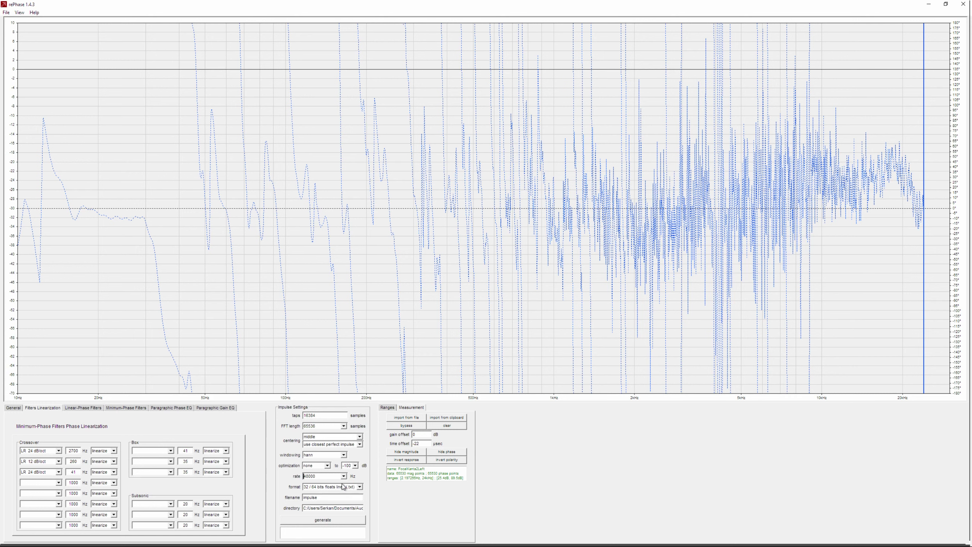
{"action": "left_click", "coordinate": [361, 490]}
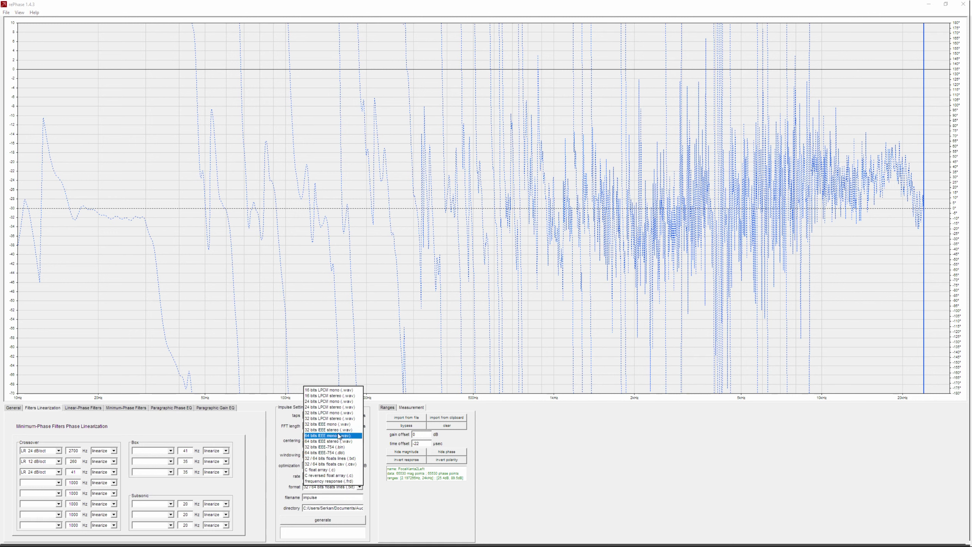
{"action": "left_click", "coordinate": [348, 425]}
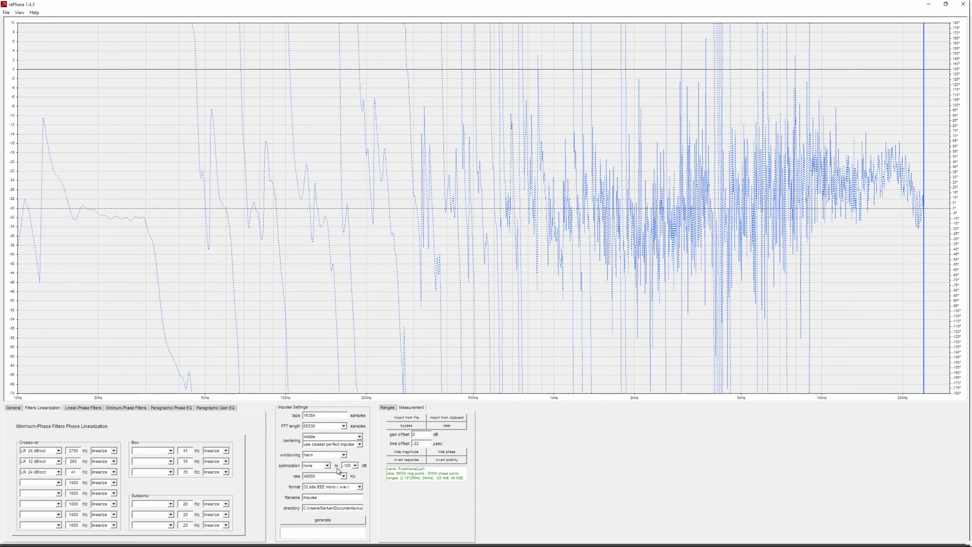
Step: Name the impulse file XO_Box_phaseCorr and generate the correction filter
{"action": "double_click", "coordinate": [334, 498]}
{"action": "type", "text": "XO_Box_phaseCoprr"}
{"action": "left_click", "coordinate": [327, 520]}
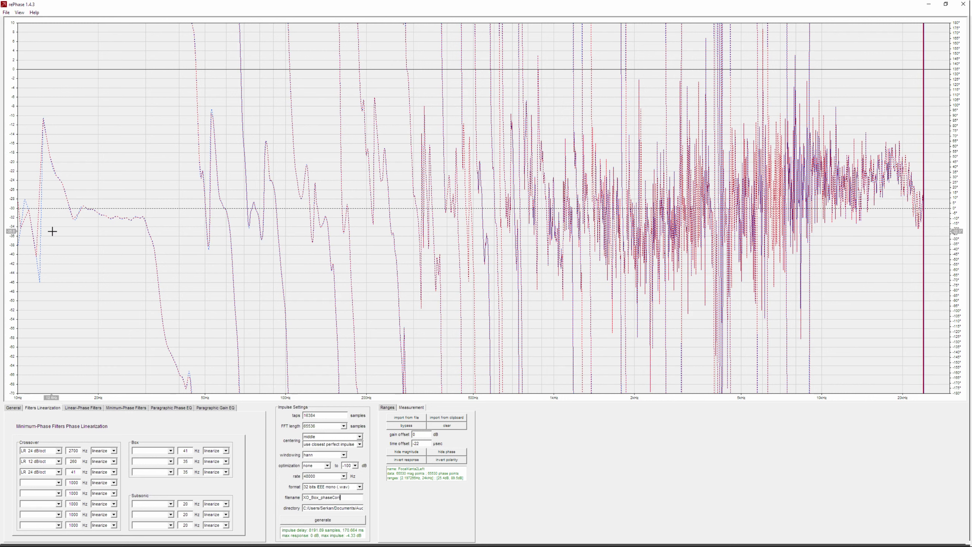
{"action": "type", "text": "r"}
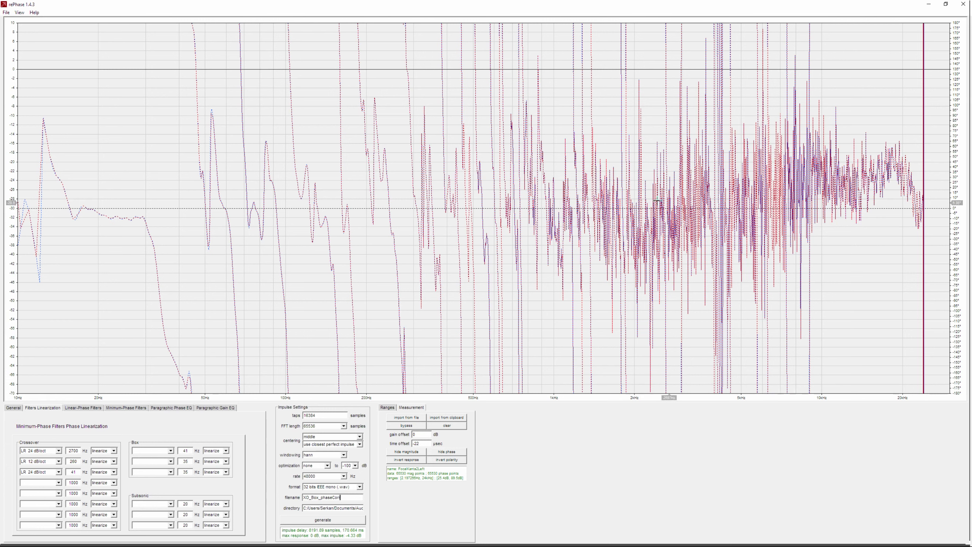
Step: Increase the impulse length to 65536 taps and generate the filter again
{"action": "double_click", "coordinate": [323, 415]}
{"action": "type", "text": "8"}
{"action": "type", "text": "5536"}
{"action": "left_click", "coordinate": [327, 521]}
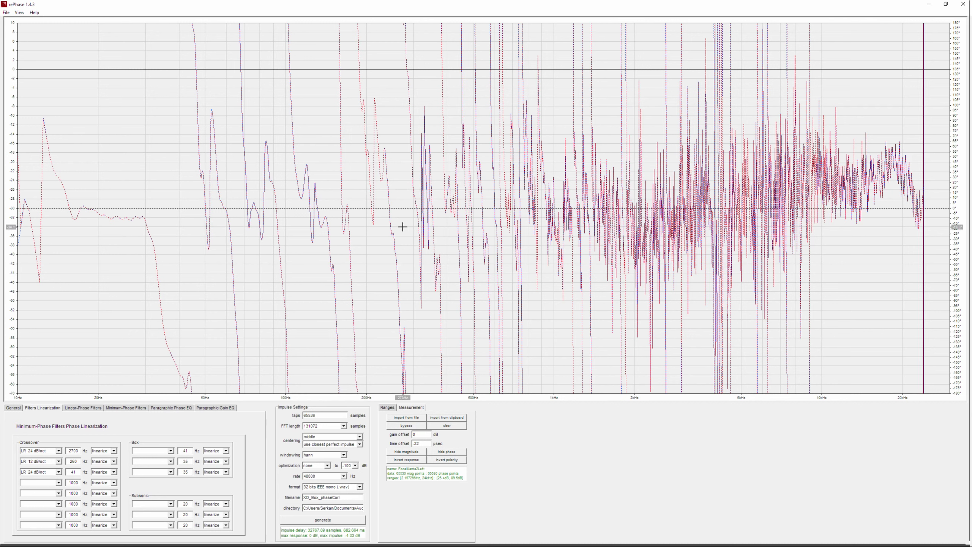
Step: Reset all settings to their defaults and set the impulse length to 1024 taps
{"action": "left_click_drag", "start_coordinate": [319, 415], "coordinate": [284, 419]}
{"action": "type", "text": "1024"}
{"action": "left_click", "coordinate": [6, 12]}
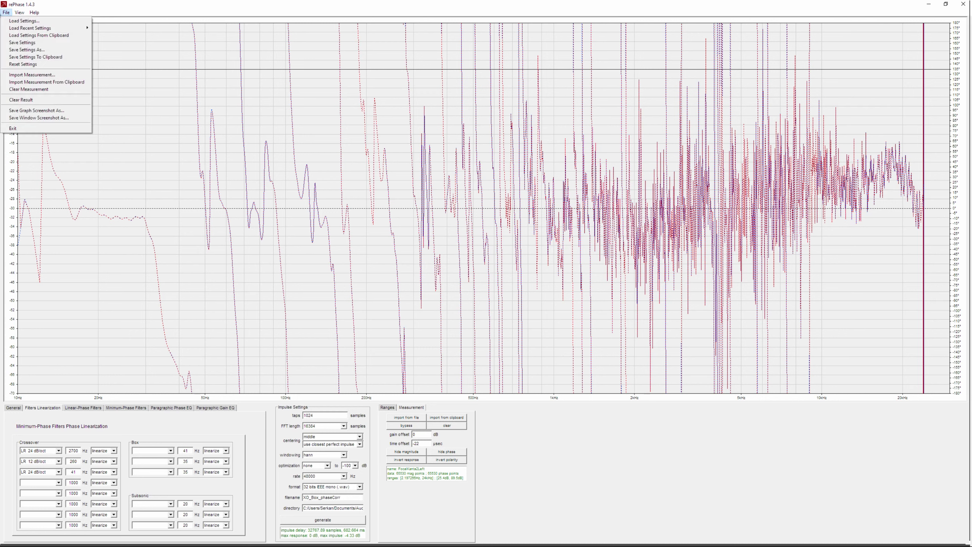
{"action": "left_click", "coordinate": [23, 64]}
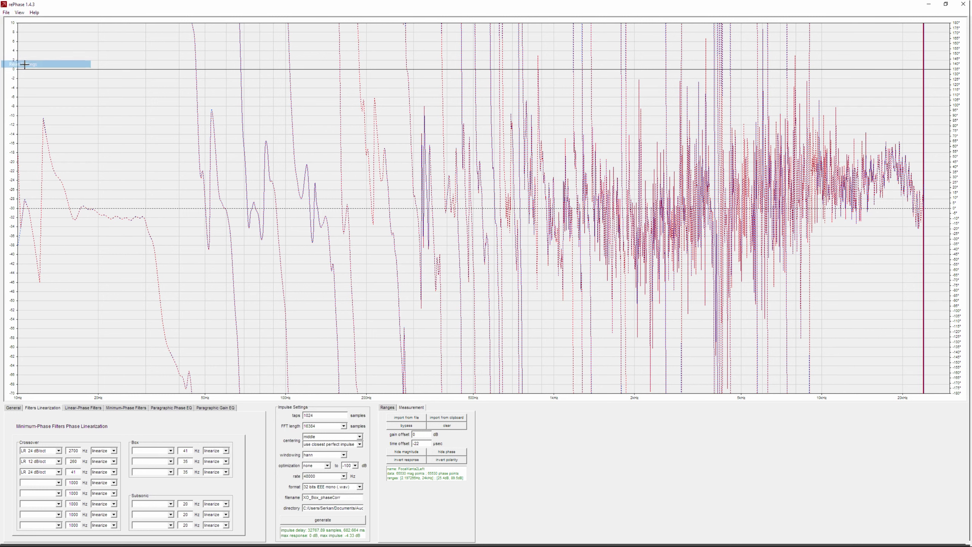
{"action": "left_click", "coordinate": [490, 303]}
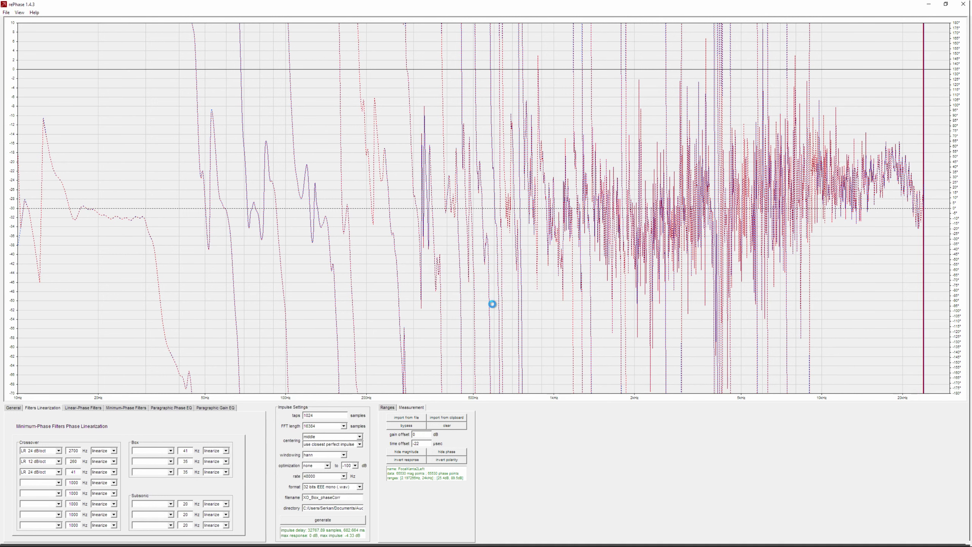
{"action": "type", "text": "1024"}
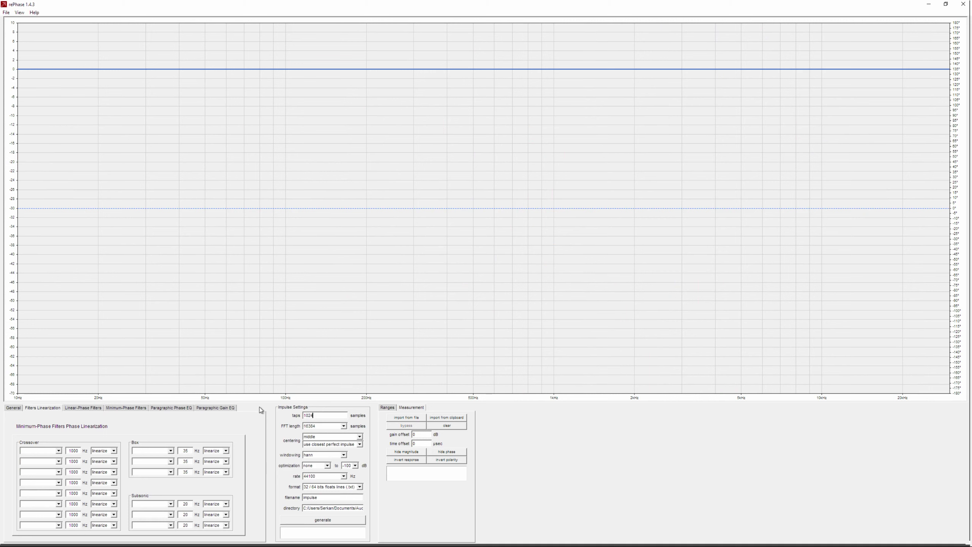
Step: Linearize the crossovers with LR 24 dB/oct at 2700 Hz and LR 12 dB/oct at 260 Hz
{"action": "double_click", "coordinate": [73, 451]}
{"action": "type", "text": "2700"}
{"action": "left_click", "coordinate": [60, 451]}
{"action": "left_click", "coordinate": [44, 358]}
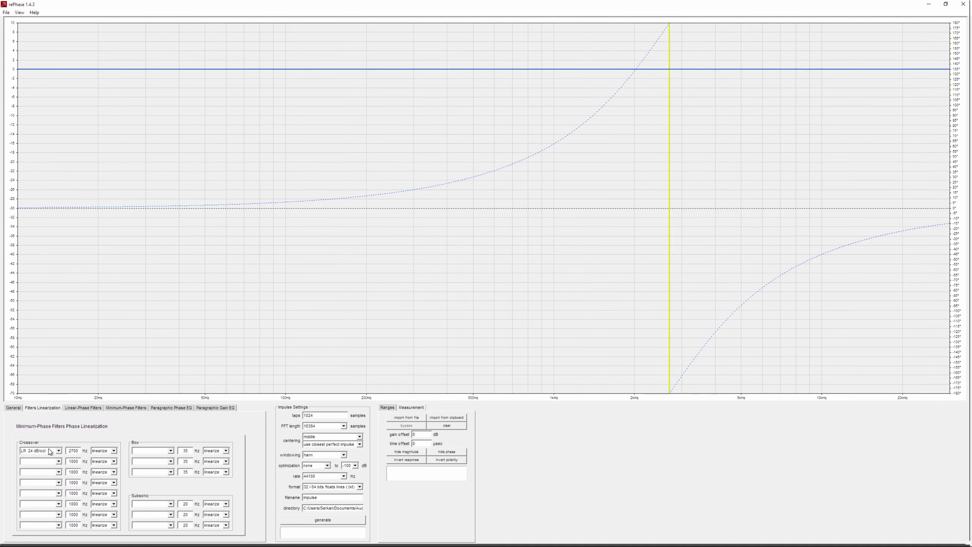
{"action": "double_click", "coordinate": [70, 461]}
{"action": "type", "text": "260"}
{"action": "left_click", "coordinate": [60, 461]}
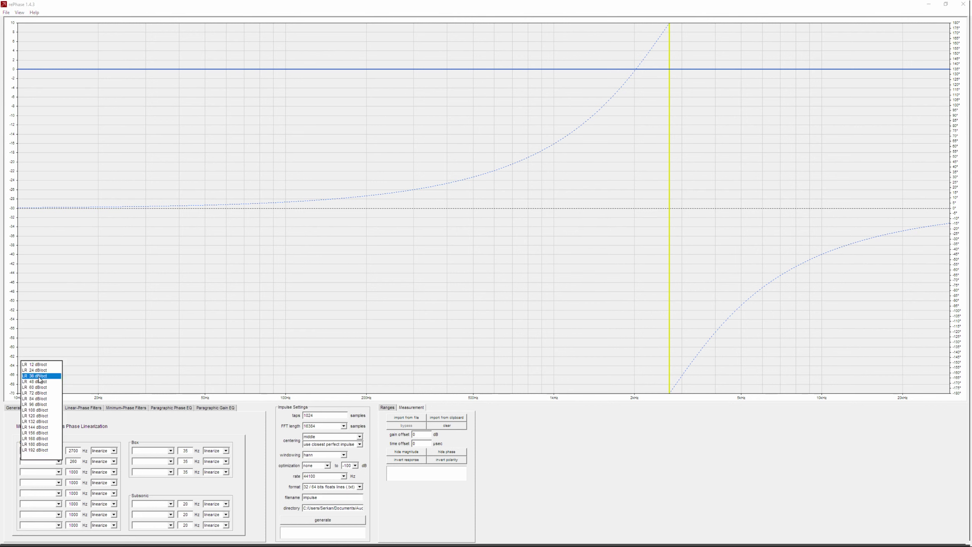
{"action": "left_click", "coordinate": [37, 364]}
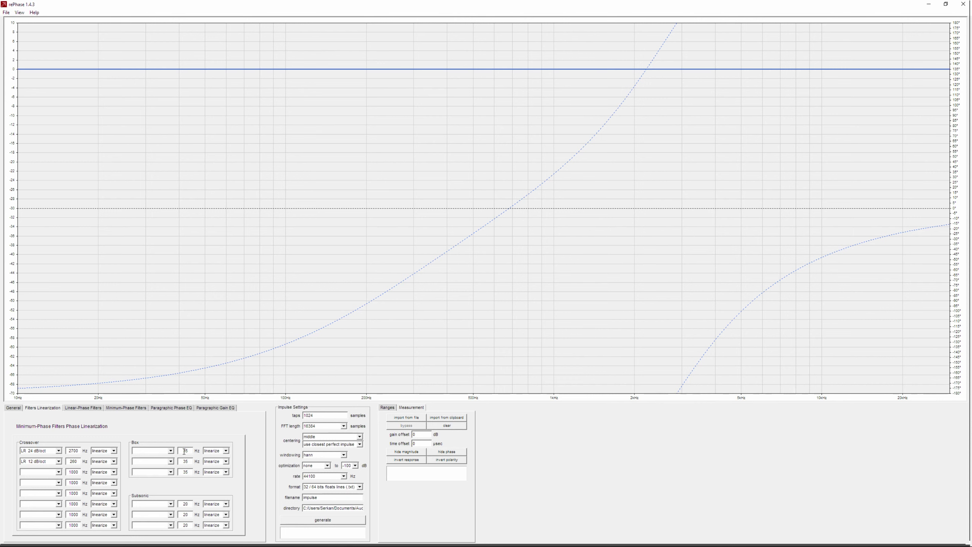
Step: Set the impulse rate to 96000 Hz and the format to 32 bits IEEE-754 (.bin), and generate the filter
{"action": "left_click", "coordinate": [343, 476]}
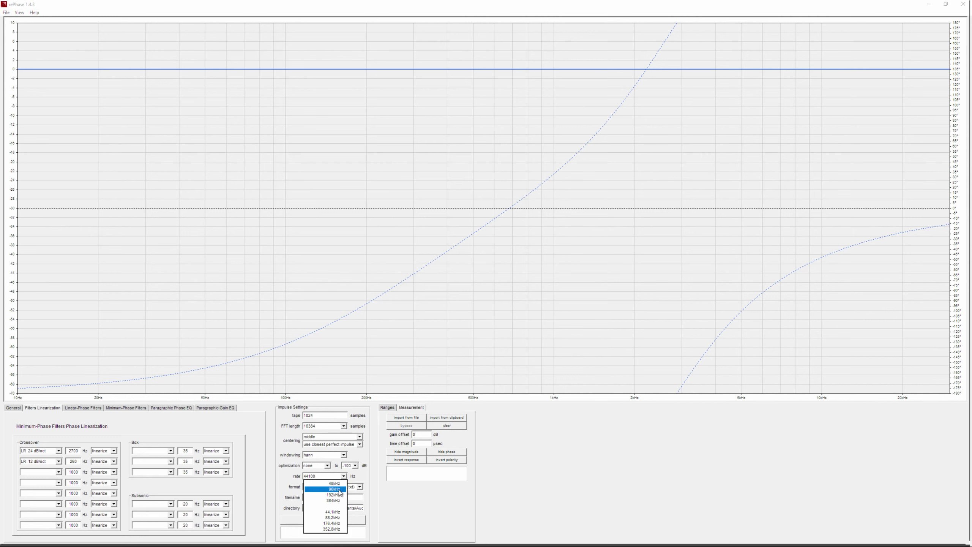
{"action": "left_click", "coordinate": [340, 489]}
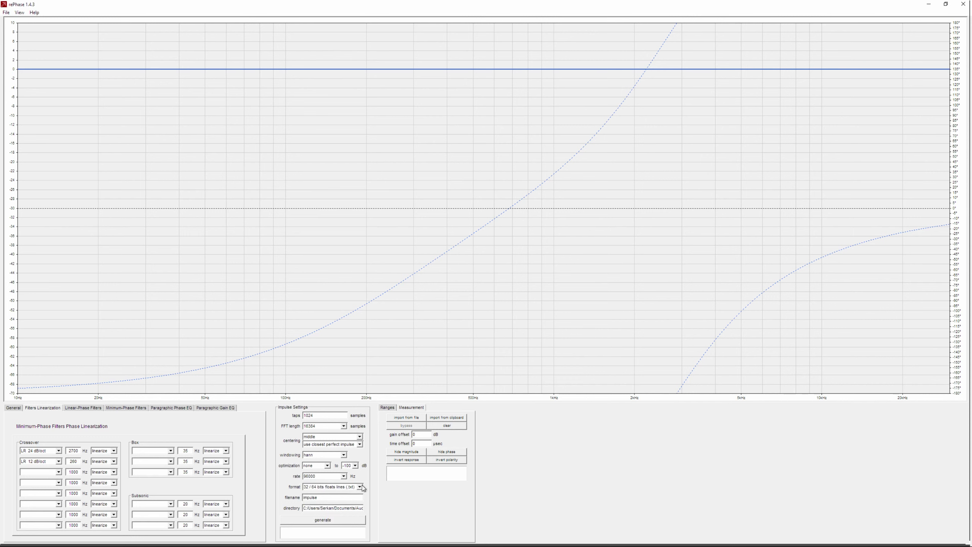
{"action": "left_click", "coordinate": [360, 487]}
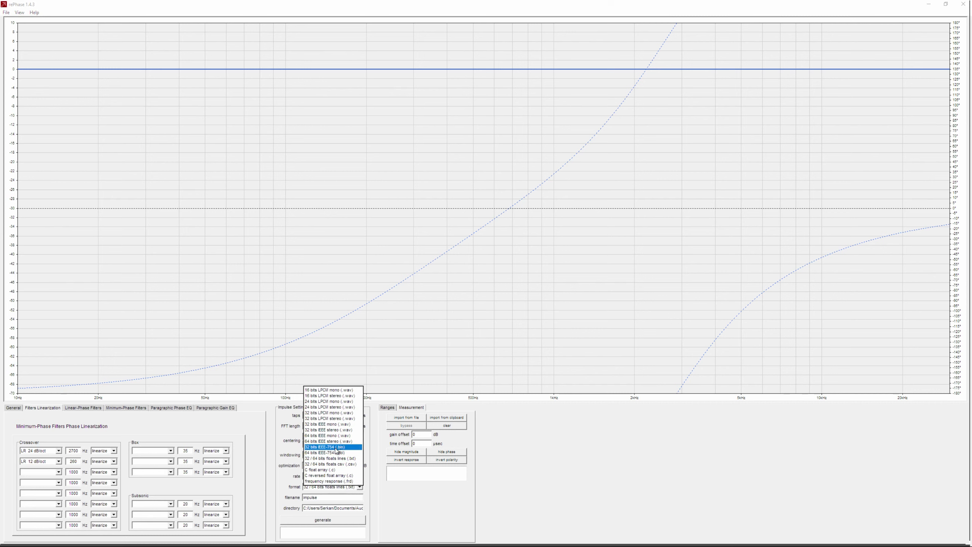
{"action": "left_click", "coordinate": [336, 447]}
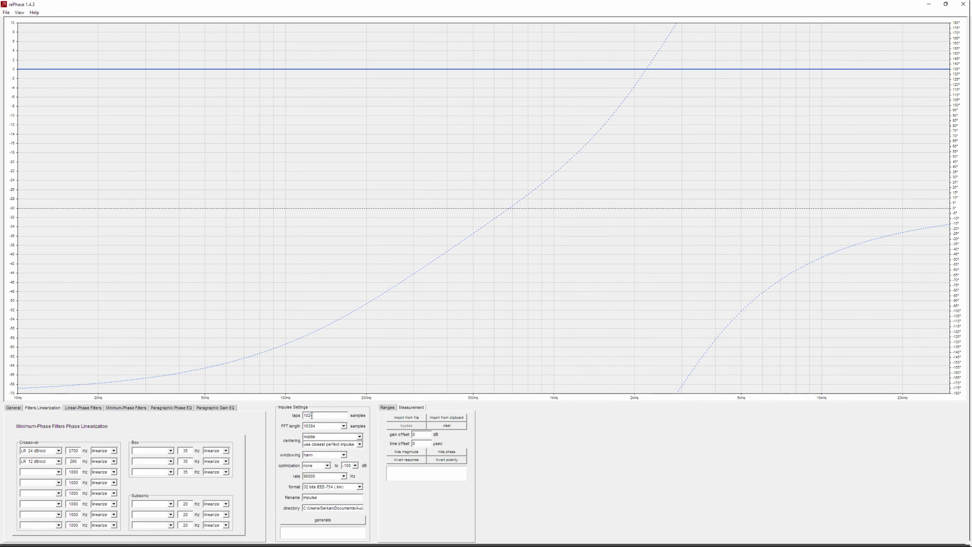
{"action": "left_click", "coordinate": [326, 522]}
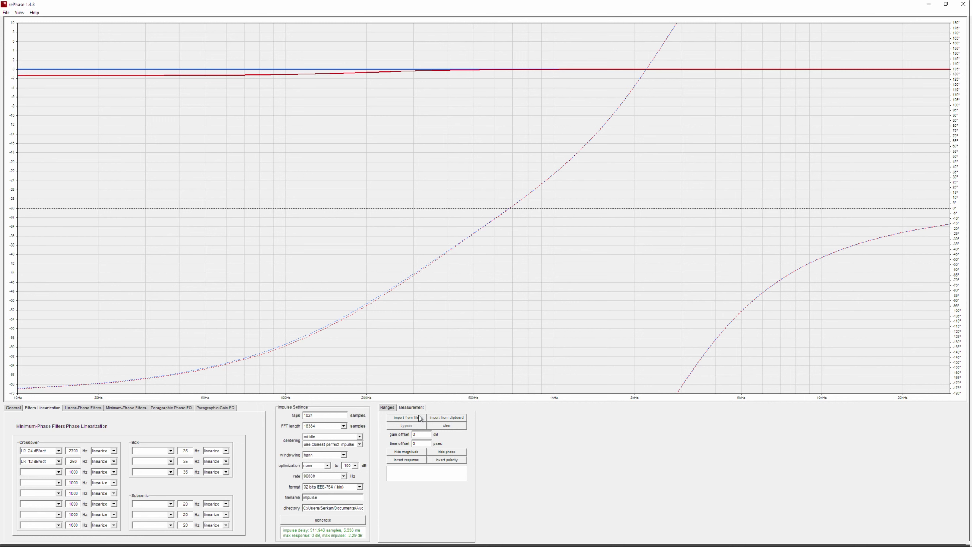
Step: Set the impulse optimization to moderate and generate the filter
{"action": "left_click", "coordinate": [326, 465]}
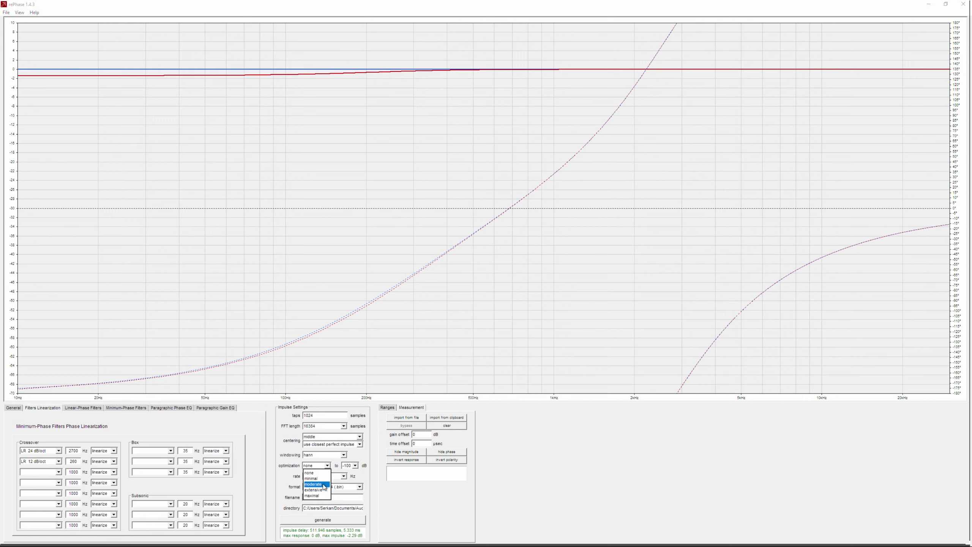
{"action": "left_click", "coordinate": [324, 485]}
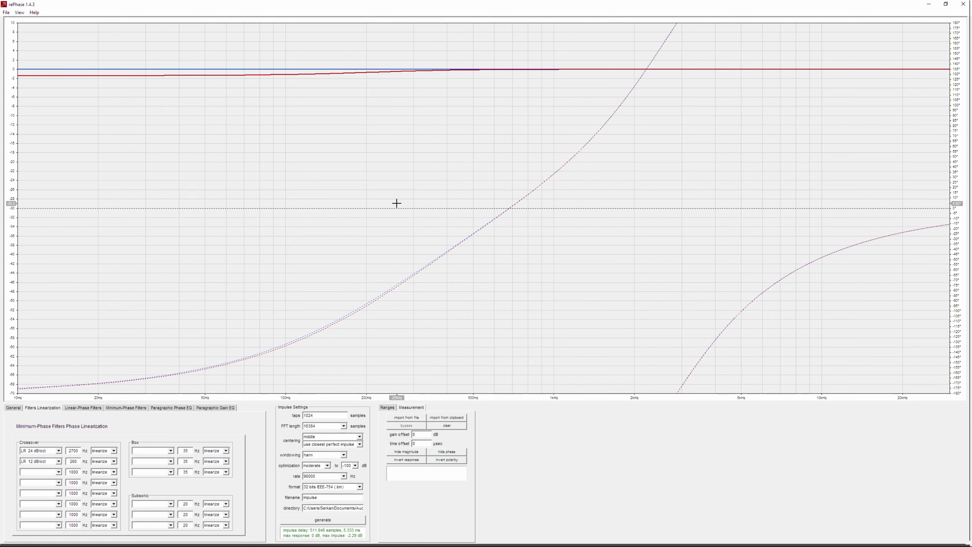
{"action": "left_click", "coordinate": [330, 521]}
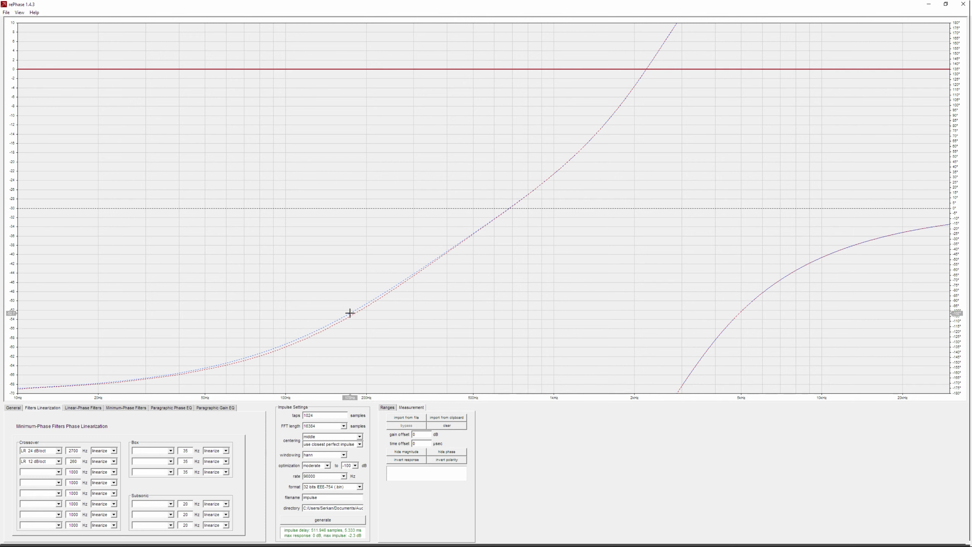
Step: Change the impulse windowing to rectangular and generate the filter
{"action": "left_click", "coordinate": [344, 455]}
{"action": "left_click", "coordinate": [316, 324]}
{"action": "left_click", "coordinate": [331, 522]}
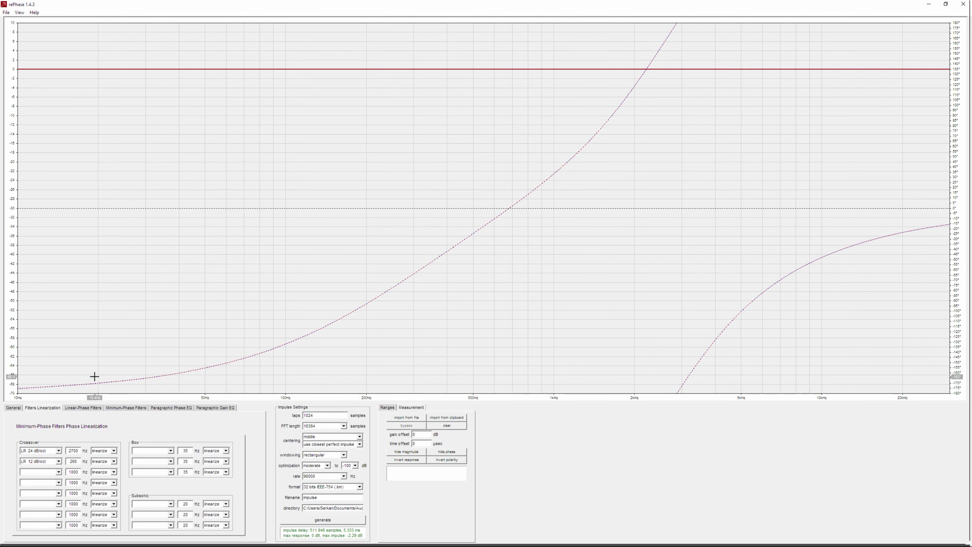
Step: Reduce the impulse length to 512 taps and generate the filter, stopping the optimization early to save it
{"action": "left_click_drag", "start_coordinate": [325, 416], "coordinate": [278, 411]}
{"action": "type", "text": "512"}
{"action": "left_click", "coordinate": [326, 521]}
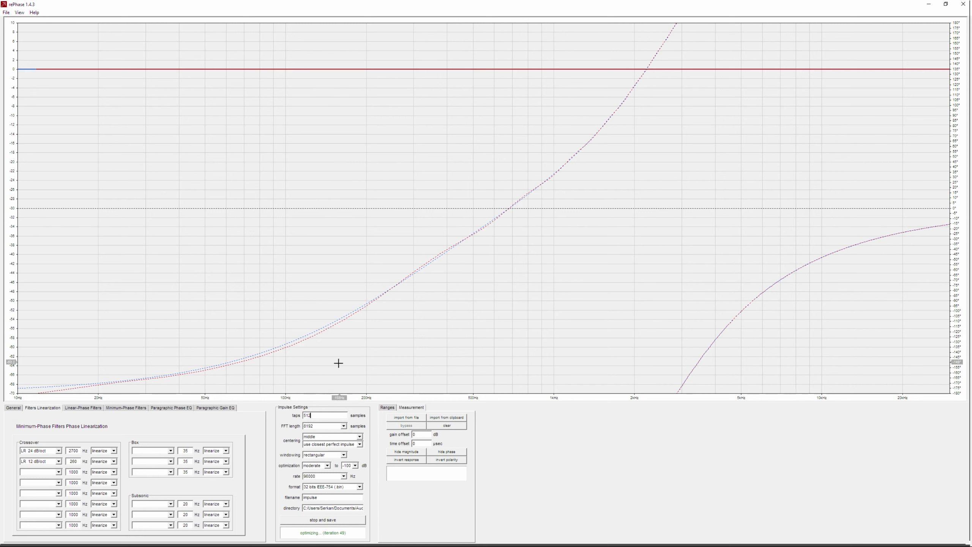
{"action": "left_click", "coordinate": [337, 521]}
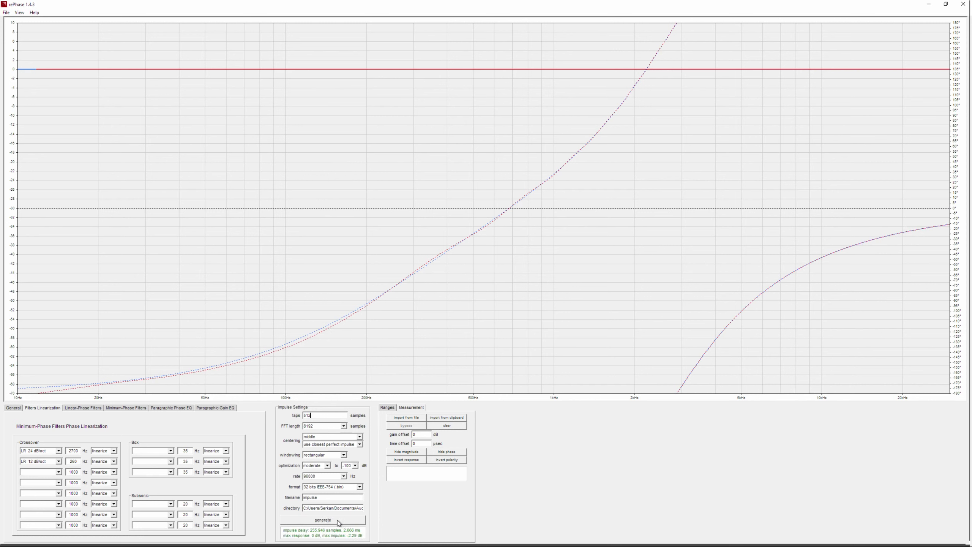
Step: Set the impulse centering to energy and generate the filter, stopping the optimization early to save it
{"action": "left_click", "coordinate": [336, 437]}
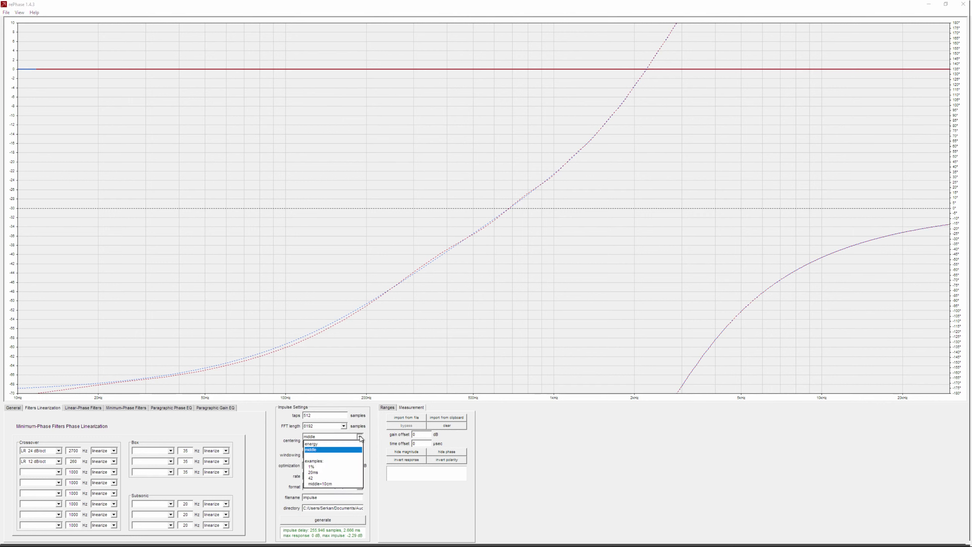
{"action": "left_click", "coordinate": [329, 449]}
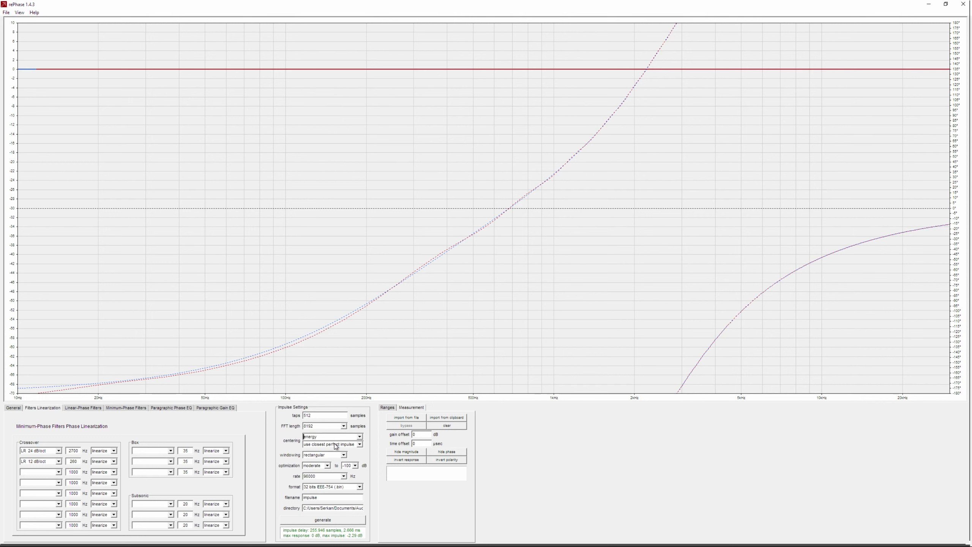
{"action": "left_click", "coordinate": [331, 521]}
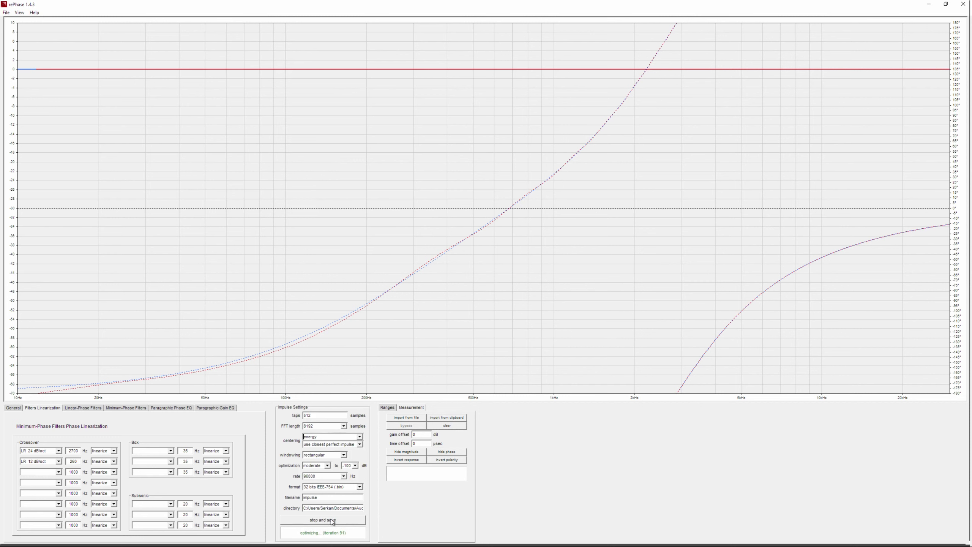
{"action": "left_click", "coordinate": [338, 521]}
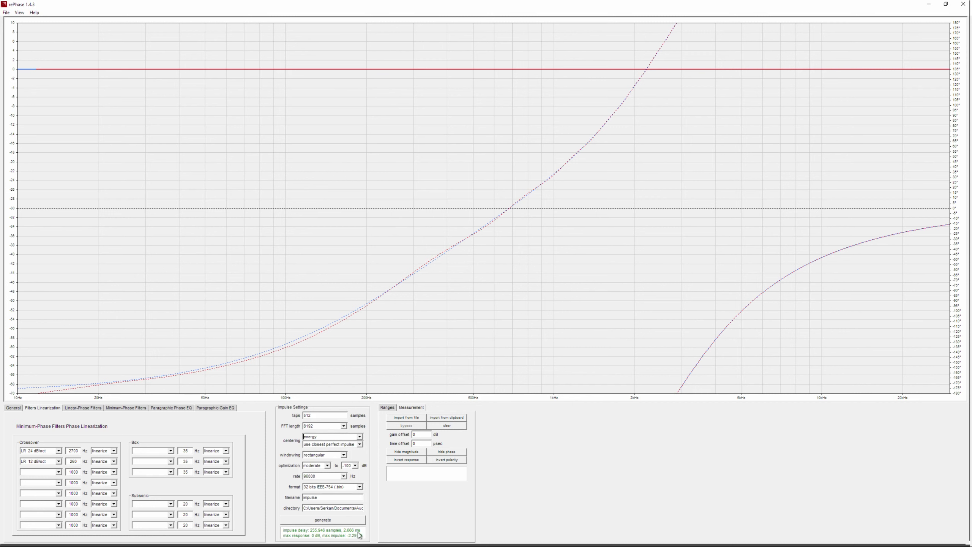
Step: Set the impulse centering to 5ms and generate the filter, stopping the optimization early to save it
{"action": "key", "text": "Tab"}
{"action": "type", "text": "5ms"}
{"action": "left_click", "coordinate": [322, 521]}
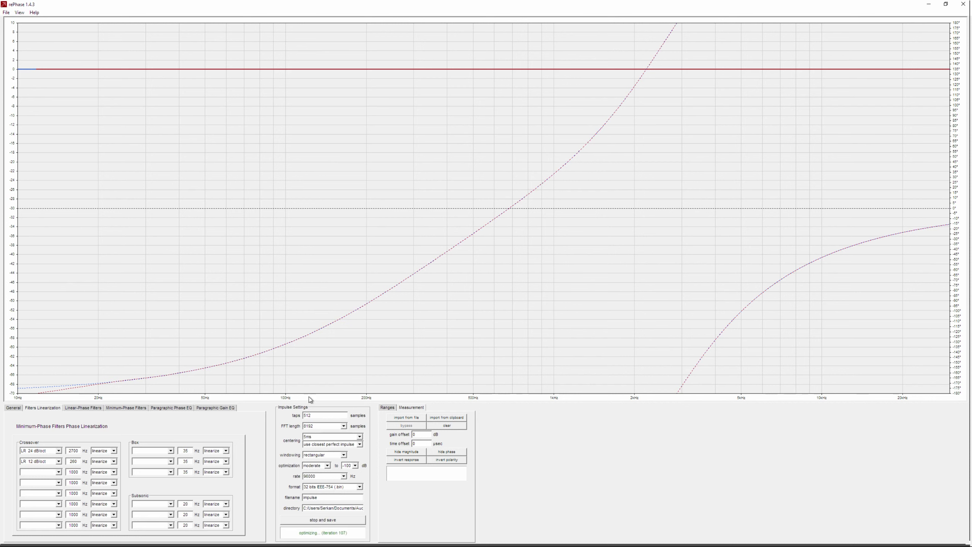
{"action": "left_click", "coordinate": [333, 523]}
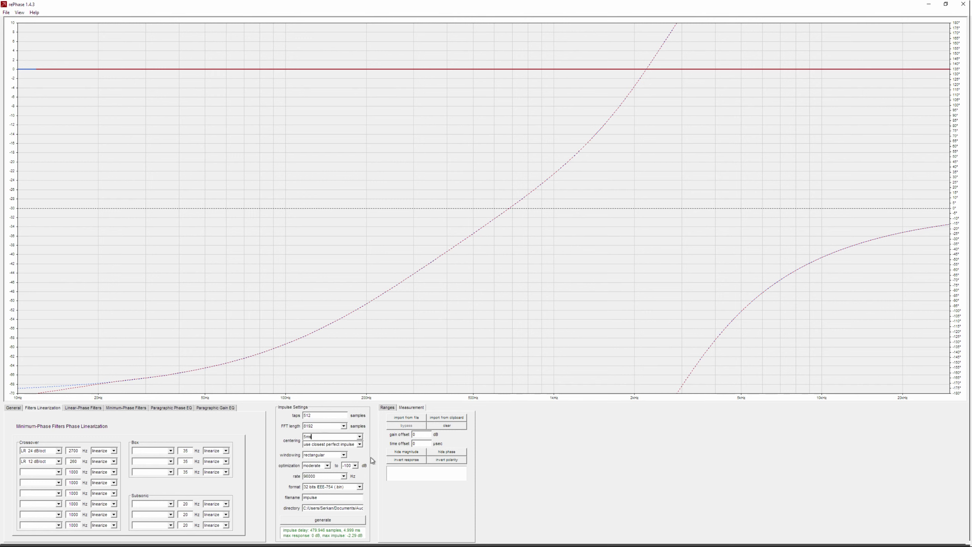
Step: Add a vented low Q box linearization at 41 Hz and generate the filter with 2048 taps
{"action": "double_click", "coordinate": [315, 416]}
{"action": "type", "text": "2048"}
{"action": "left_click", "coordinate": [171, 451]}
{"action": "left_click", "coordinate": [168, 461]}
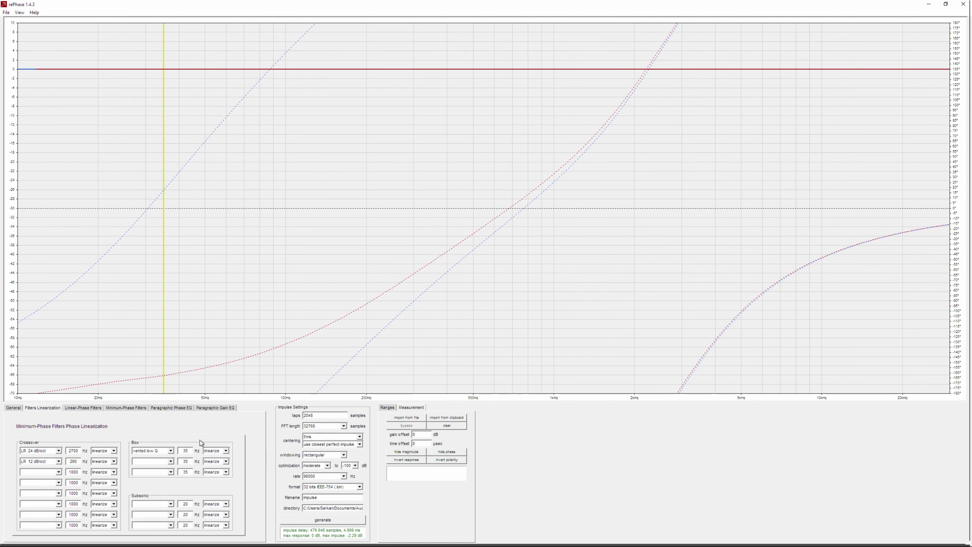
{"action": "double_click", "coordinate": [185, 451]}
{"action": "type", "text": "41"}
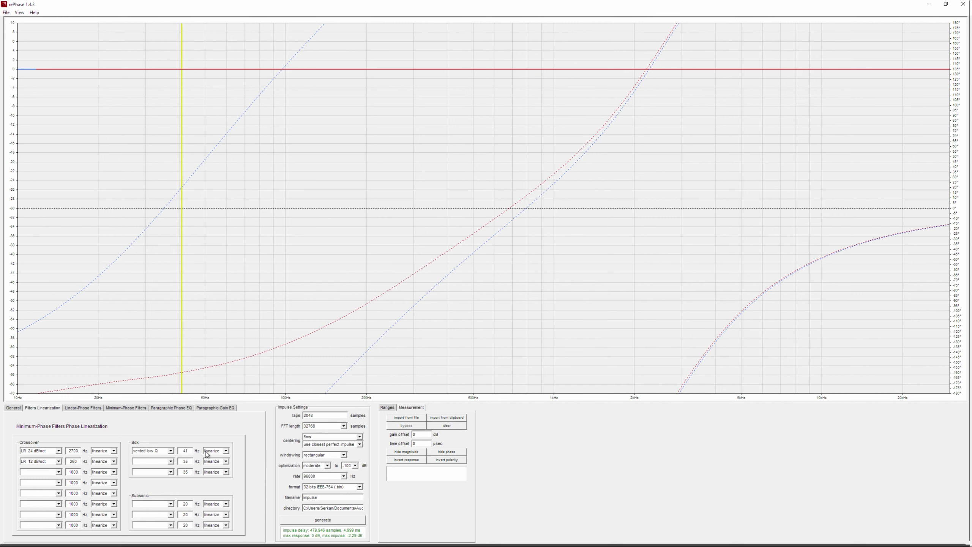
{"action": "left_click", "coordinate": [322, 520]}
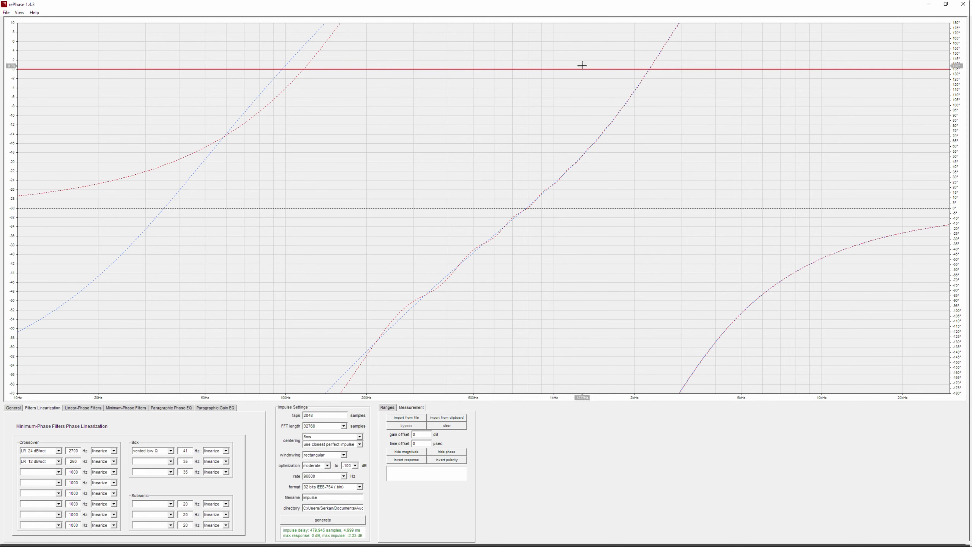
Step: Set the impulse optimization to none and generate the box and crossover filter
{"action": "left_click", "coordinate": [328, 465]}
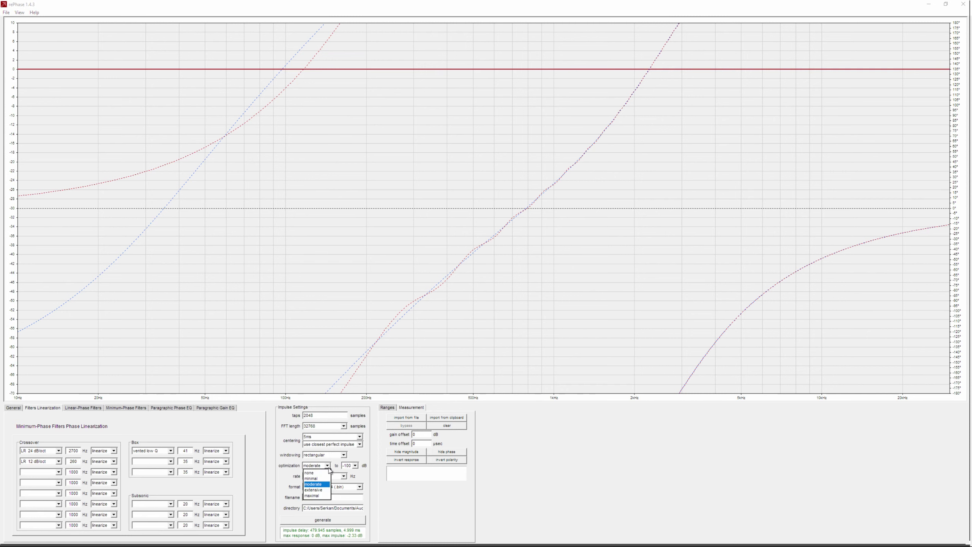
{"action": "left_click", "coordinate": [325, 473]}
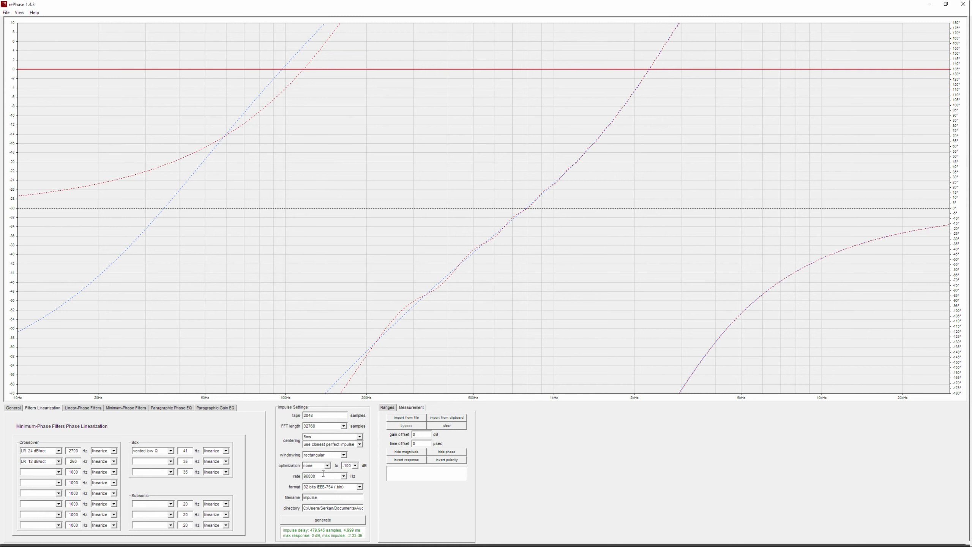
{"action": "left_click", "coordinate": [342, 522]}
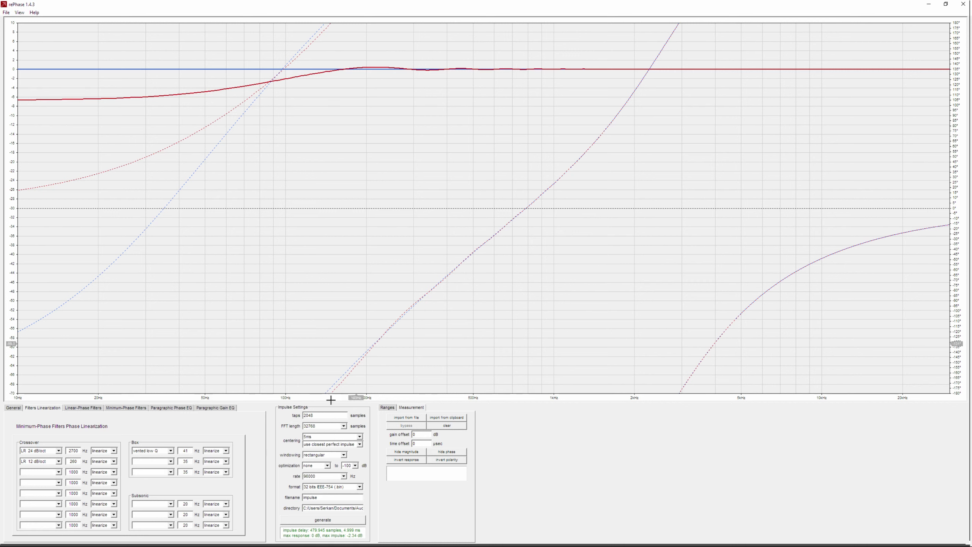
Step: Set the impulse length to 6144 taps and generate the filter
{"action": "left_click_drag", "start_coordinate": [318, 418], "coordinate": [287, 416]}
{"action": "type", "text": "16384"}
{"action": "key", "text": "BackSpace"}
{"action": "key", "text": "BackSpace"}
{"action": "key", "text": "BackSpace"}
{"action": "key", "text": "BackSpace"}
{"action": "key", "text": "BackSpace"}
{"action": "type", "text": "6144"}
{"action": "left_click", "coordinate": [332, 521]}
{"action": "left_click", "coordinate": [333, 521]}
Step: Set the impulse centering to middle and generate the 6144-tap filter
{"action": "left_click", "coordinate": [360, 437]}
{"action": "left_click", "coordinate": [346, 444]}
{"action": "left_click", "coordinate": [337, 522]}
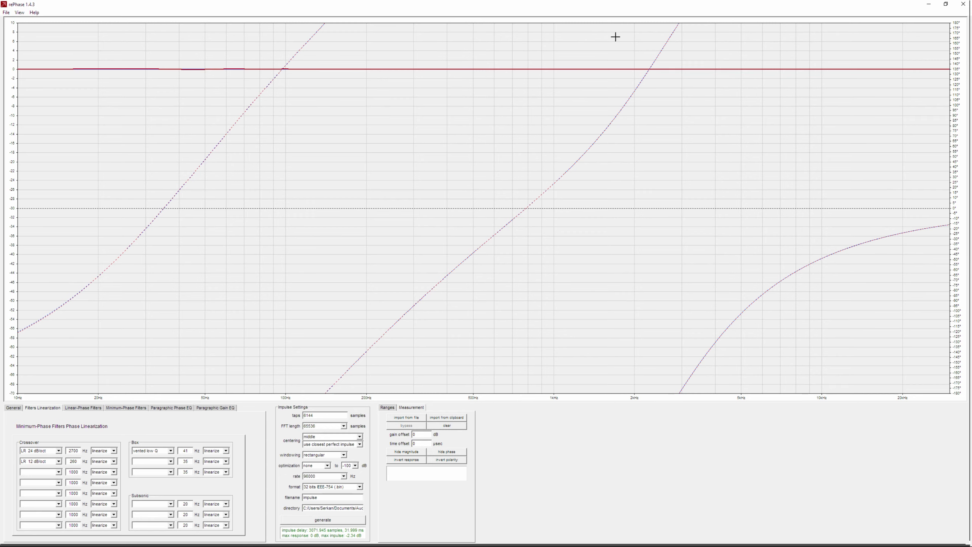
Step: Shrink the rePhase window, launch a second rePhase instance and arrange both windows side by side
{"action": "left_click", "coordinate": [945, 4]}
{"action": "mouse_move", "coordinate": [395, 545]}
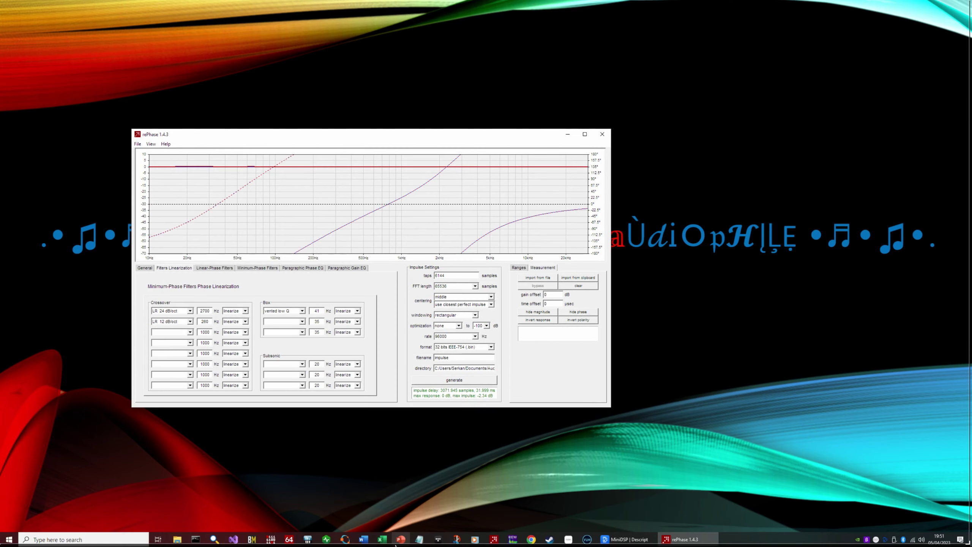
{"action": "left_click", "coordinate": [496, 541]}
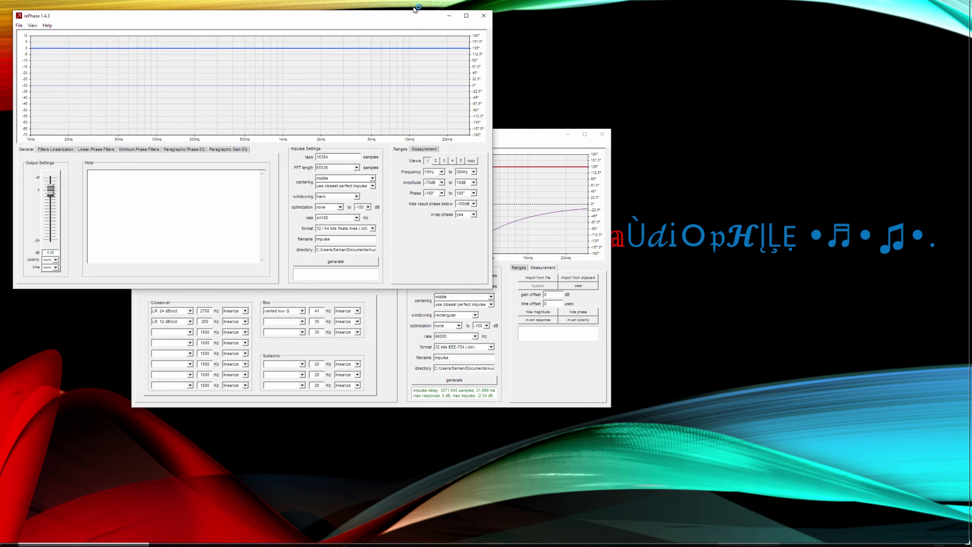
{"action": "left_click_drag", "start_coordinate": [397, 17], "coordinate": [386, 127]}
{"action": "left_click_drag", "start_coordinate": [503, 135], "coordinate": [857, 124]}
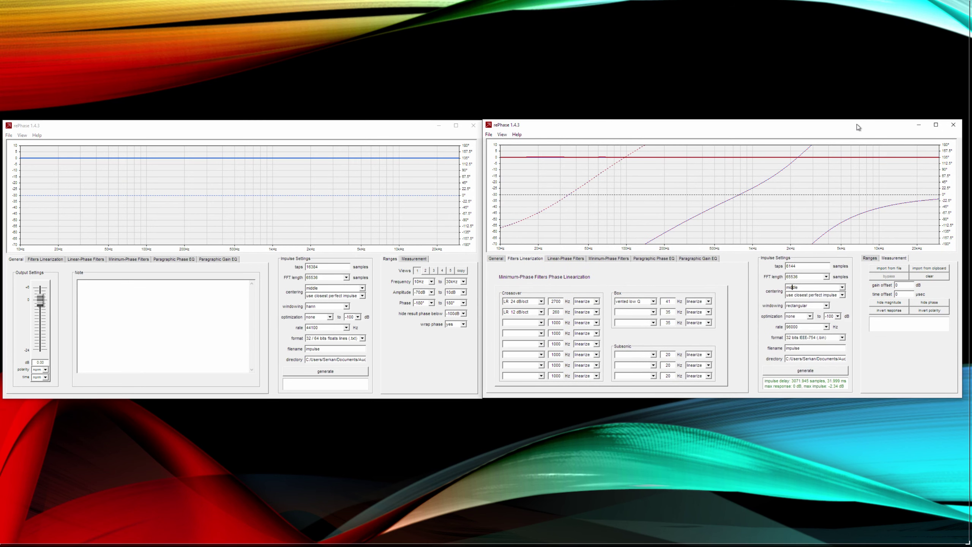
Step: Reset all settings in the rePhase instance that holds the crossover and box linearization
{"action": "left_click", "coordinate": [490, 136]}
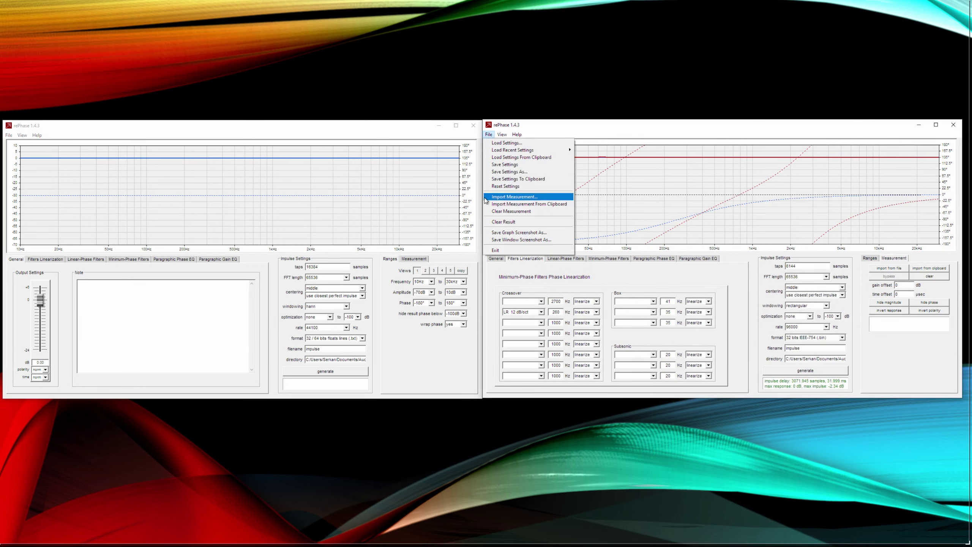
{"action": "left_click", "coordinate": [505, 188]}
{"action": "left_click", "coordinate": [490, 303]}
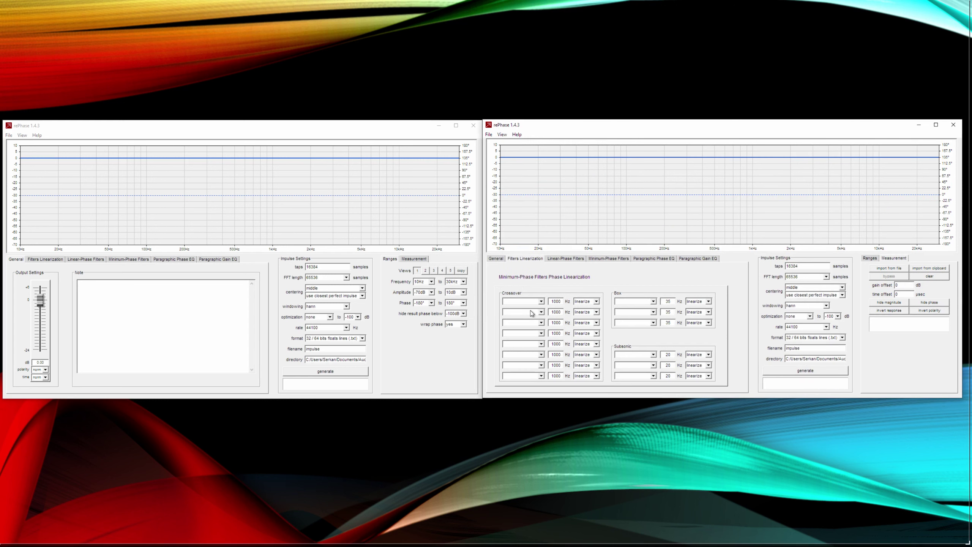
Step: Set the first crossover phase linearization to LR 12 dB/oct at 260 Hz
{"action": "double_click", "coordinate": [551, 301]}
{"action": "type", "text": "260"}
{"action": "left_click", "coordinate": [542, 303]}
{"action": "left_click", "coordinate": [539, 309]}
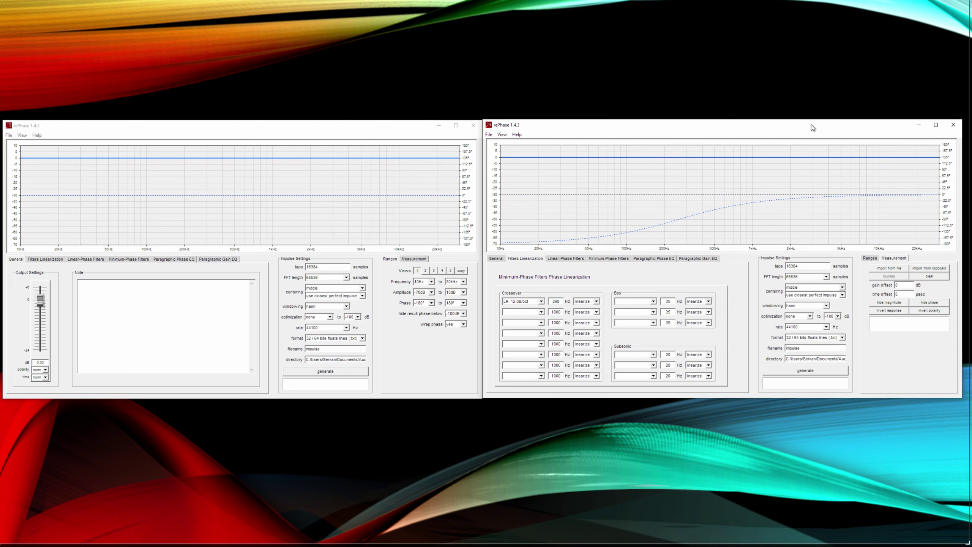
Step: In the other, still empty rePhase instance, add a 1st order All-Pass minimum-phase filter at 260 Hz
{"action": "left_click", "coordinate": [127, 260]}
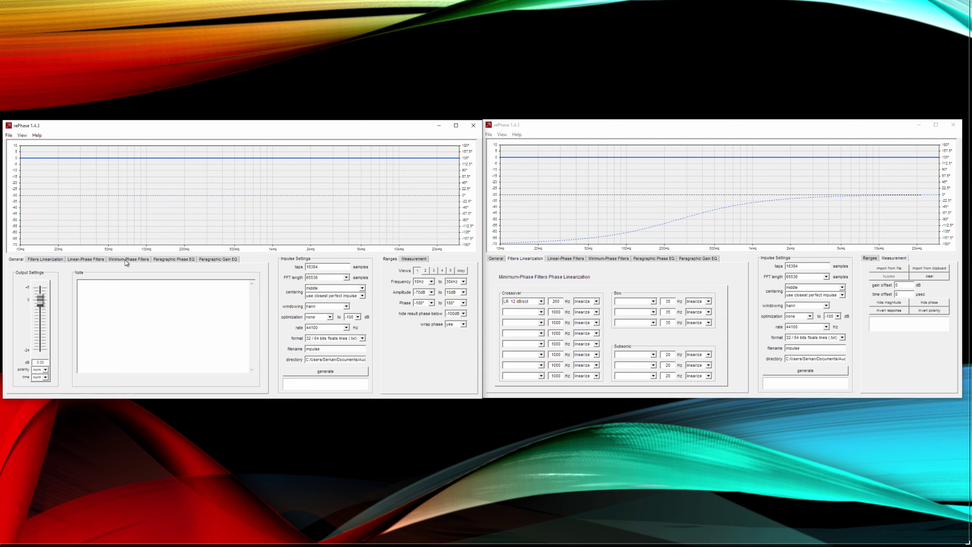
{"action": "left_click", "coordinate": [126, 291]}
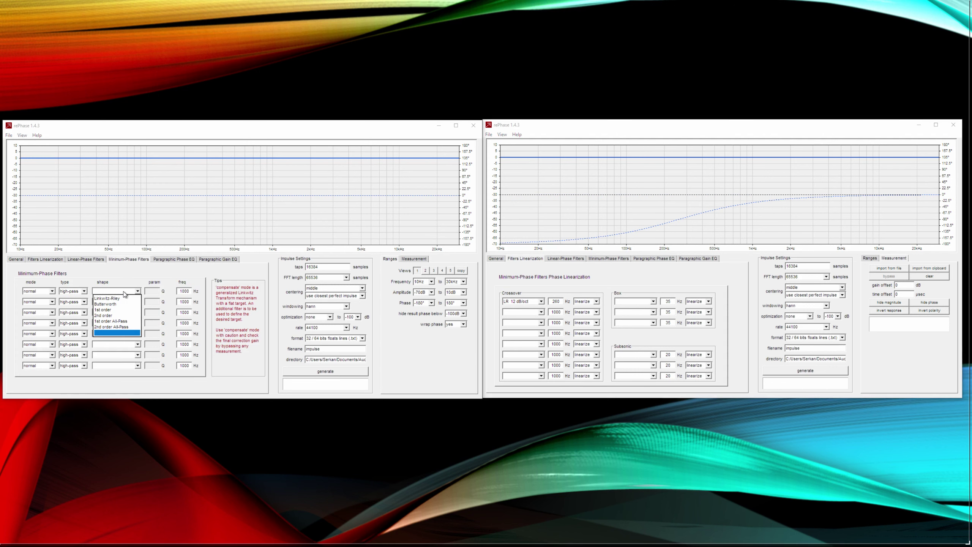
{"action": "left_click", "coordinate": [73, 291]}
{"action": "left_click", "coordinate": [74, 292]}
{"action": "left_click", "coordinate": [100, 291]}
{"action": "left_click", "coordinate": [100, 292]}
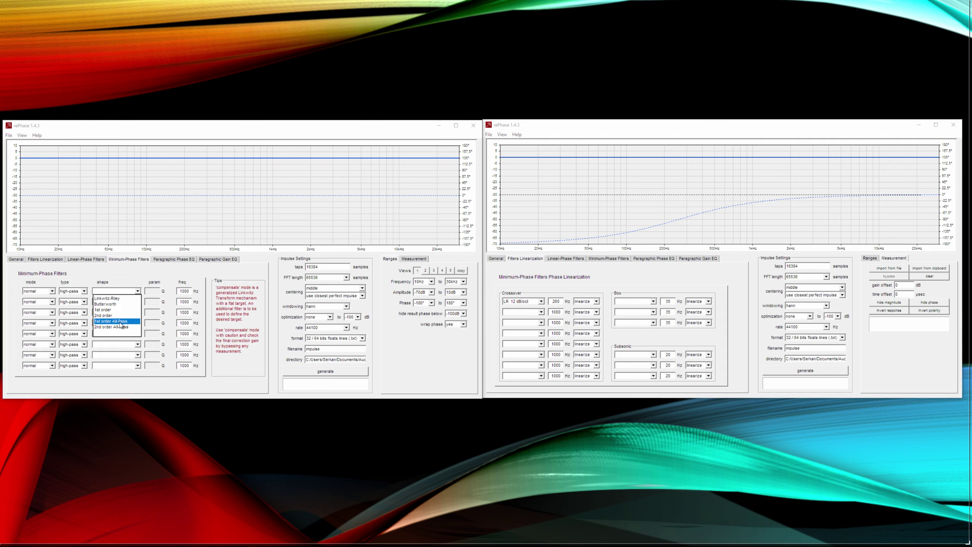
{"action": "left_click", "coordinate": [115, 322]}
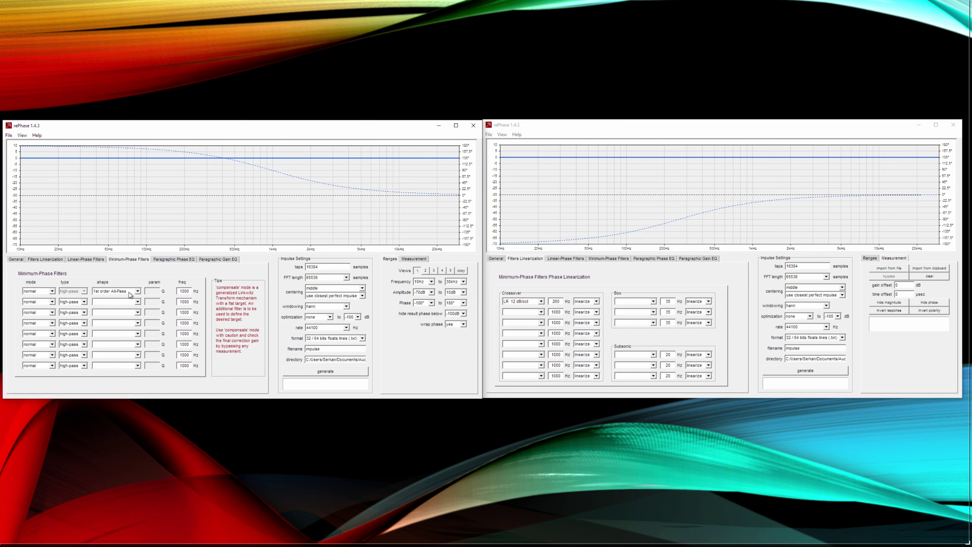
{"action": "double_click", "coordinate": [188, 292]}
{"action": "type", "text": "260"}
{"action": "key", "text": "Return"}
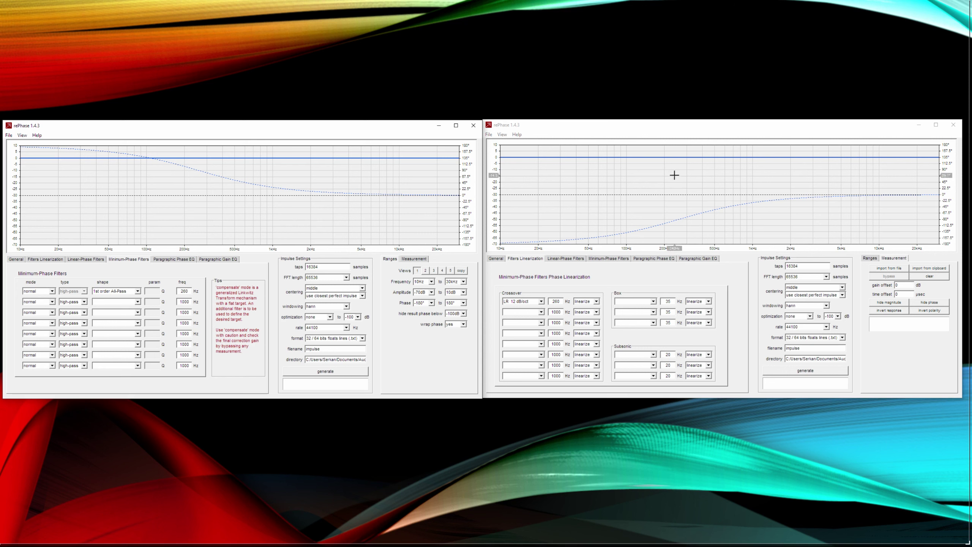
Step: Reverse the output time of the instance containing the 260 Hz all-pass filter
{"action": "left_click", "coordinate": [17, 259]}
{"action": "left_click", "coordinate": [41, 378]}
{"action": "left_click", "coordinate": [40, 389]}
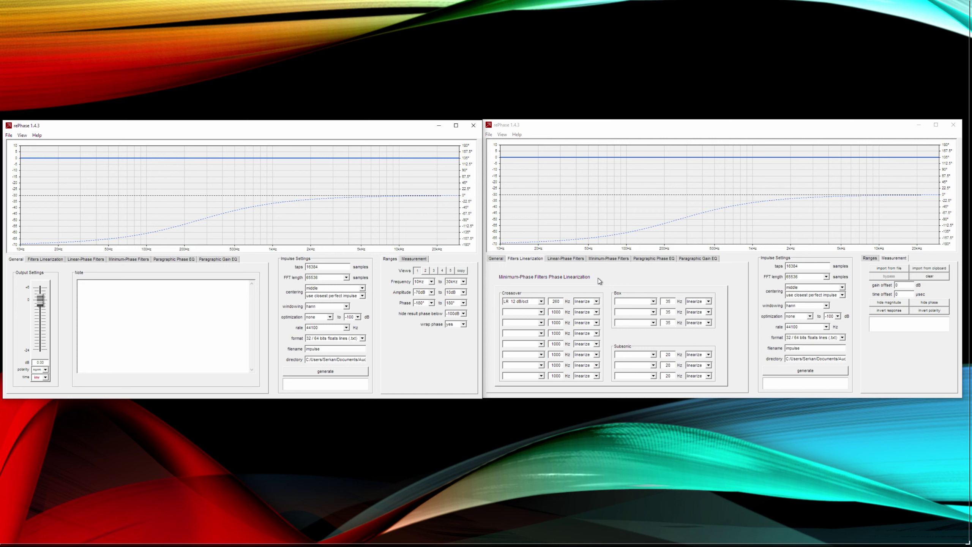
{"action": "left_click", "coordinate": [131, 260]}
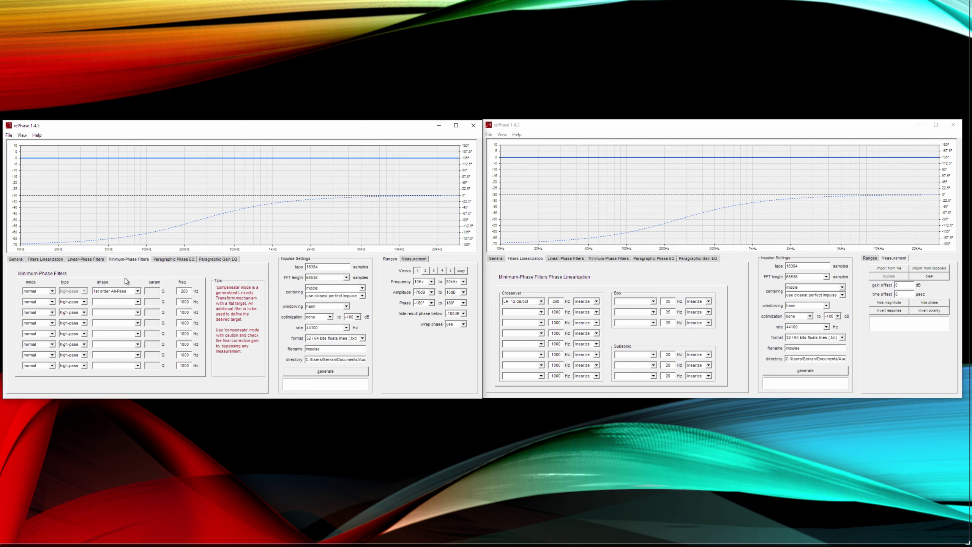
Step: Return the output time to normal and set the 260 Hz all-pass filter's mode to compensate
{"action": "left_click", "coordinate": [15, 261]}
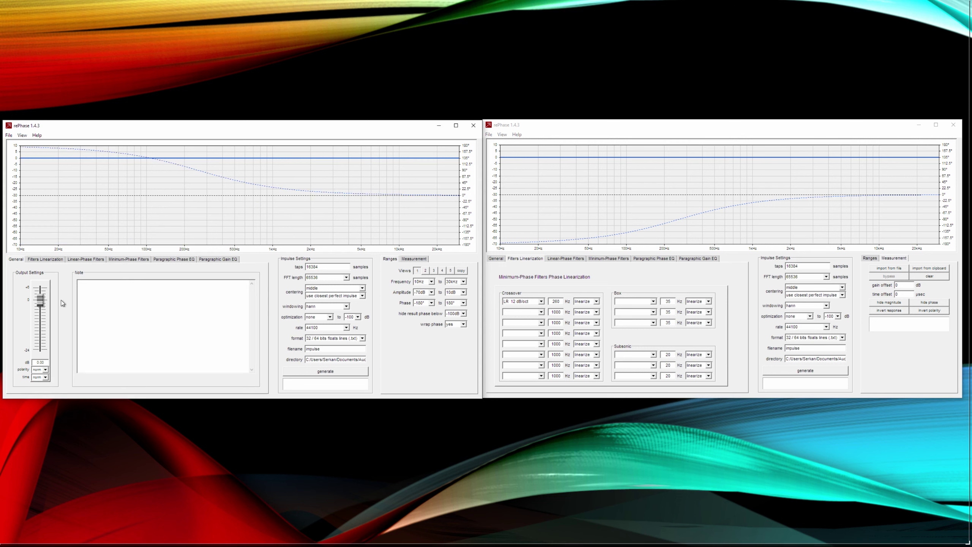
{"action": "left_click", "coordinate": [131, 260]}
{"action": "left_click", "coordinate": [42, 293]}
{"action": "left_click", "coordinate": [42, 305]}
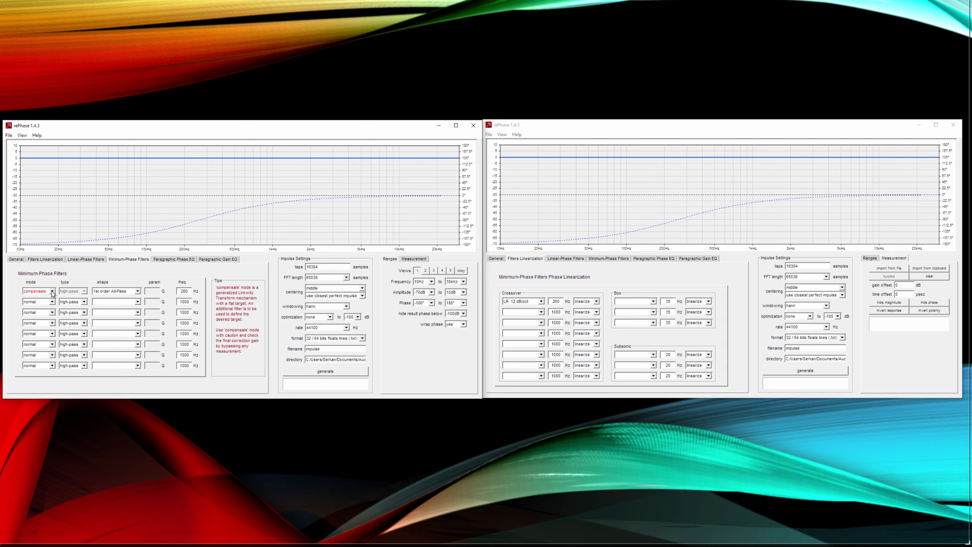
Step: In the linearization instance, change the first crossover to LR 24 dB/oct at 2700 Hz
{"action": "left_click", "coordinate": [572, 305]}
{"action": "type", "text": "2700"}
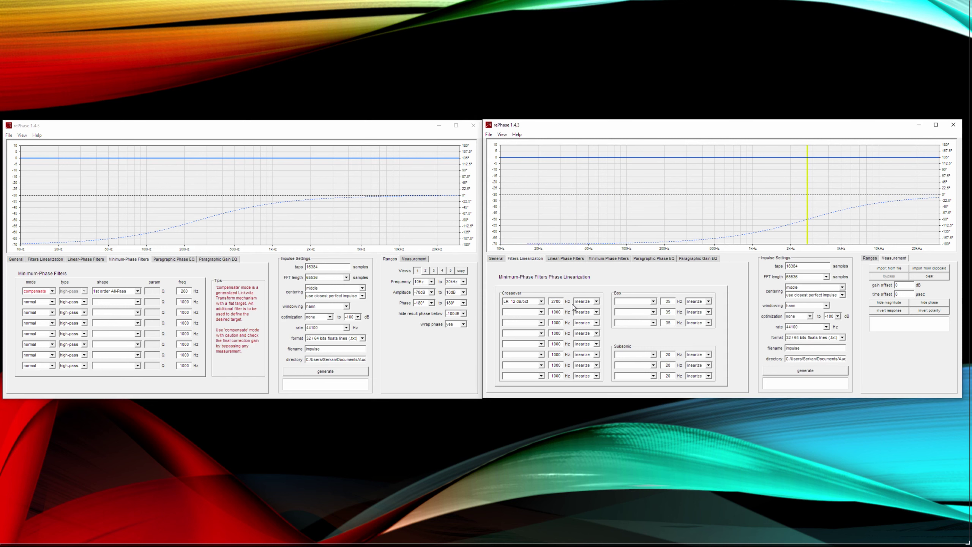
{"action": "scroll", "coordinate": [535, 305], "scroll_direction": "down", "scroll_amount": 1}
Step: In the minimum-phase instance, change the first filter to a normal-mode 2nd order All-Pass at 2700 Hz
{"action": "left_click", "coordinate": [56, 290]}
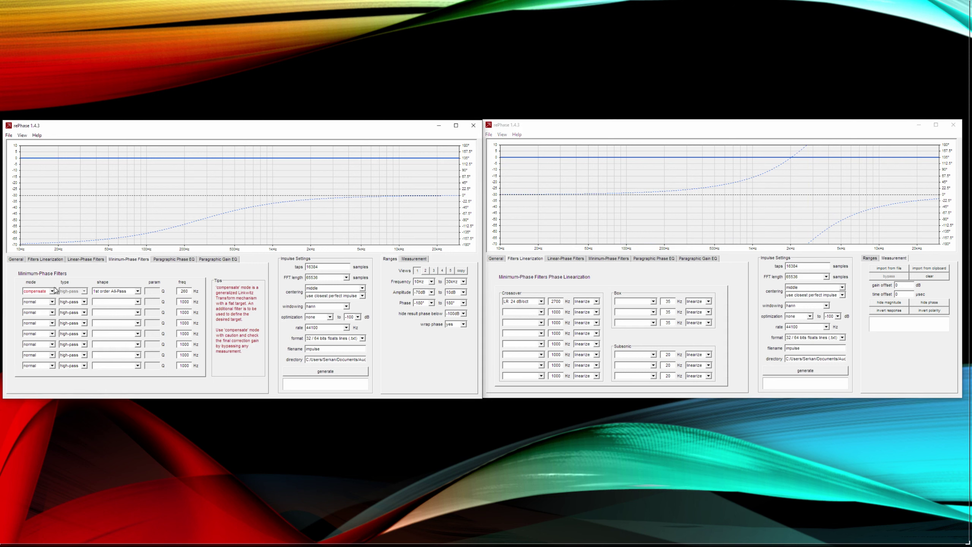
{"action": "left_click", "coordinate": [52, 291]}
{"action": "left_click", "coordinate": [36, 295]}
{"action": "left_click", "coordinate": [133, 292]}
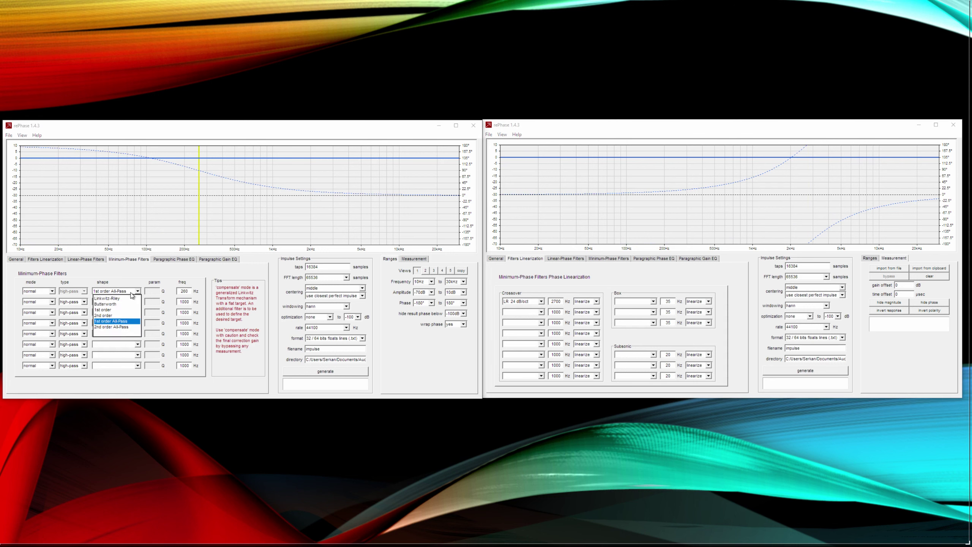
{"action": "left_click", "coordinate": [119, 328]}
{"action": "left_click_drag", "start_coordinate": [178, 292], "coordinate": [199, 296]}
{"action": "type", "text": "2700"}
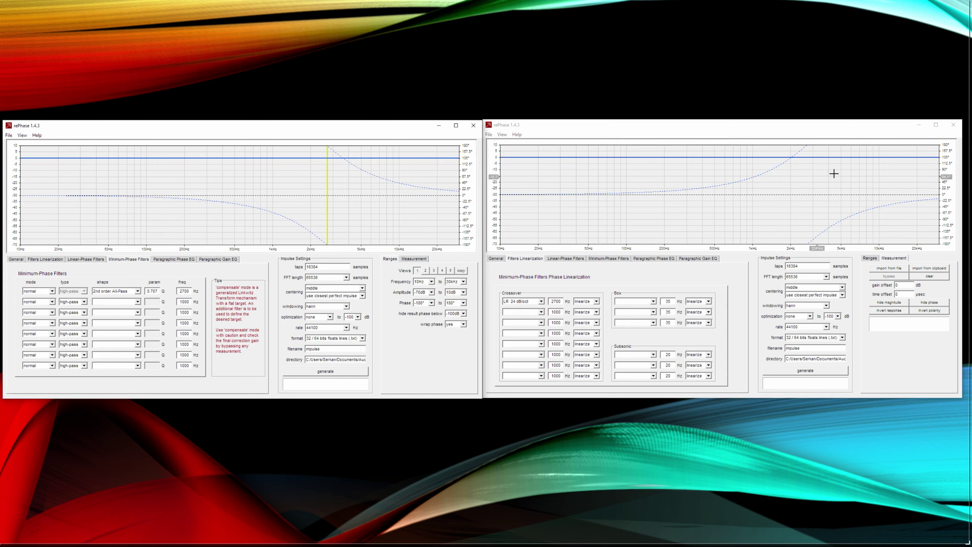
Step: Reverse the output time and set the 2nd order all-pass filter's frequency to 41 Hz
{"action": "left_click", "coordinate": [13, 262]}
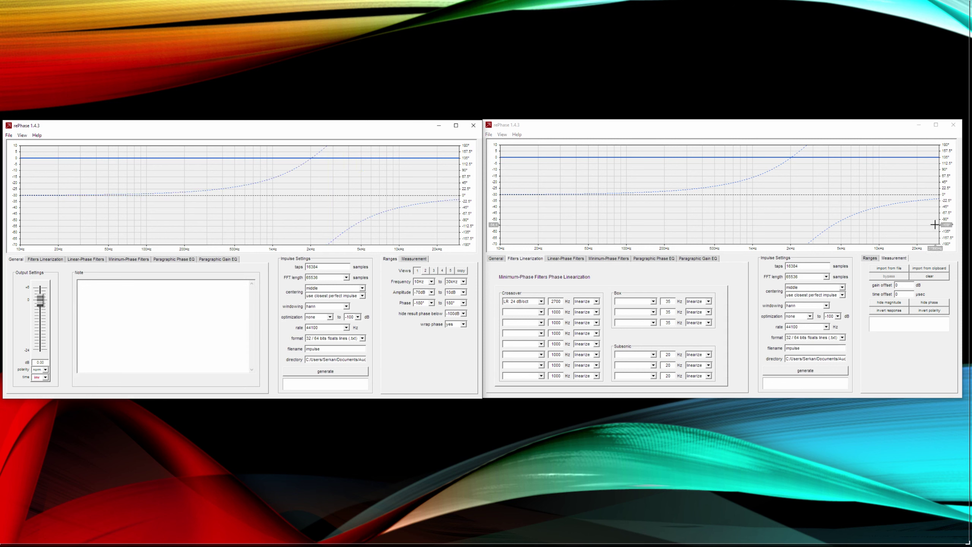
{"action": "left_click", "coordinate": [129, 259]}
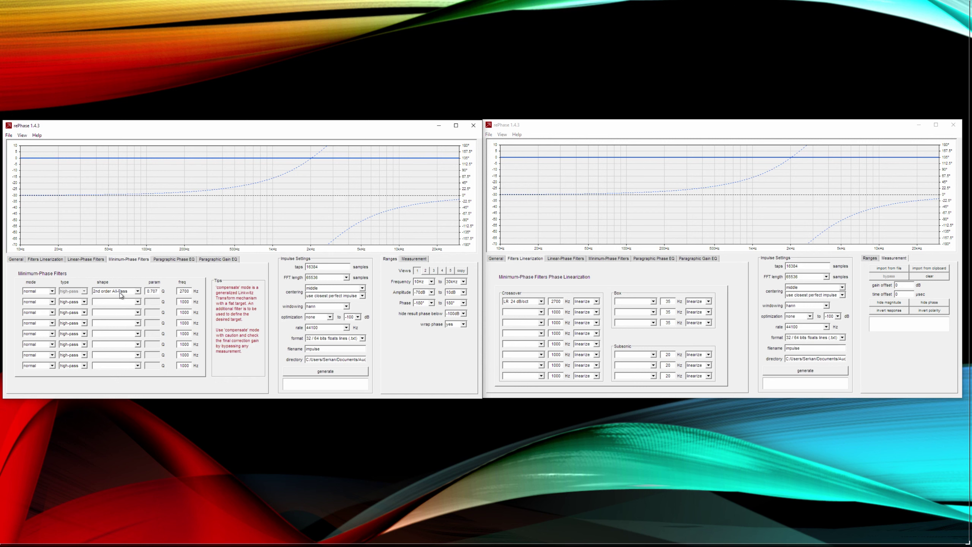
{"action": "left_click_drag", "start_coordinate": [147, 293], "coordinate": [153, 292]}
{"action": "key", "text": "Tab"}
{"action": "type", "text": "41"}
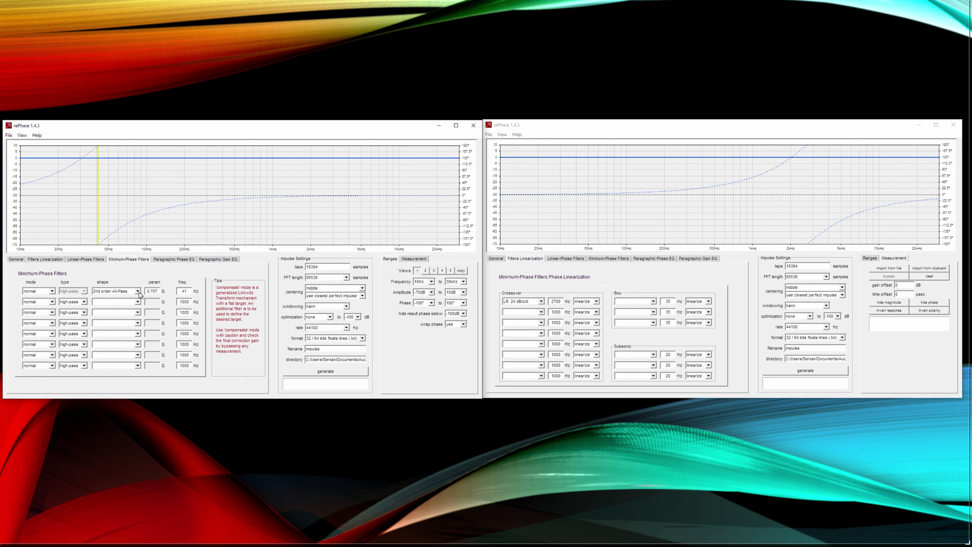
Step: In the linearization instance, clear the crossover type and set the first box linearization to vented low Q at 41 Hz
{"action": "left_click", "coordinate": [541, 301]}
{"action": "left_click", "coordinate": [524, 399]}
{"action": "left_click", "coordinate": [653, 301]}
{"action": "left_click", "coordinate": [635, 309]}
{"action": "type", "text": "41"}
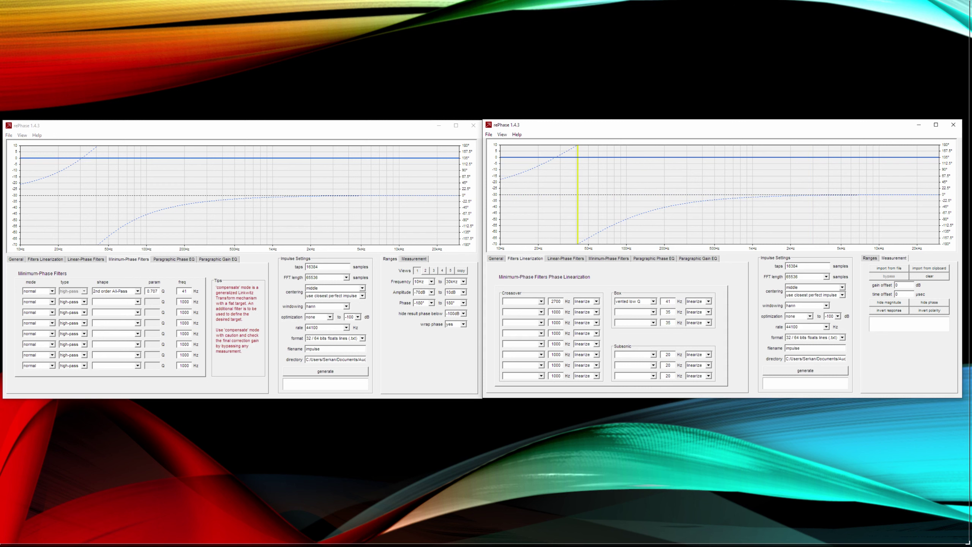
Step: Set the 41 Hz all-pass filter's mode to compensate and return that instance's output time to normal
{"action": "left_click", "coordinate": [16, 259]}
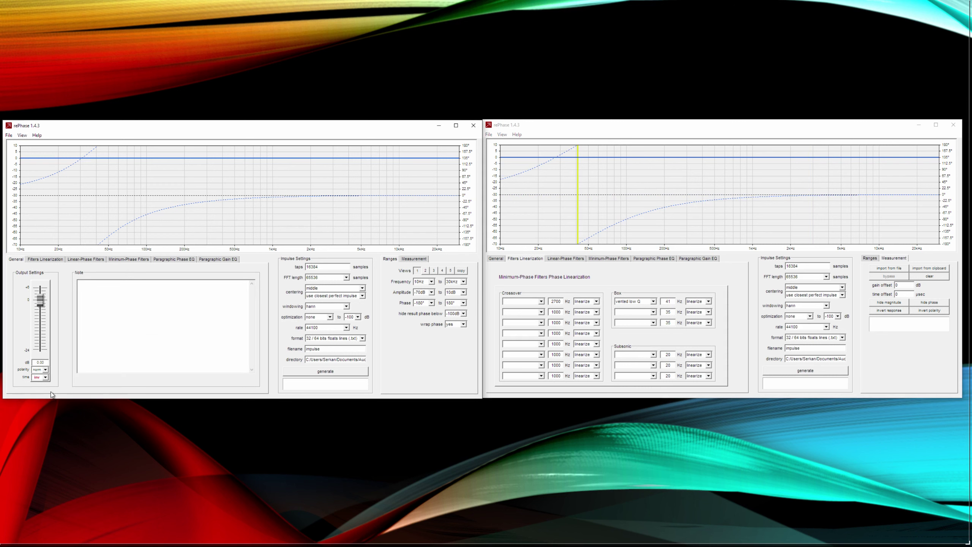
{"action": "left_click", "coordinate": [118, 259]}
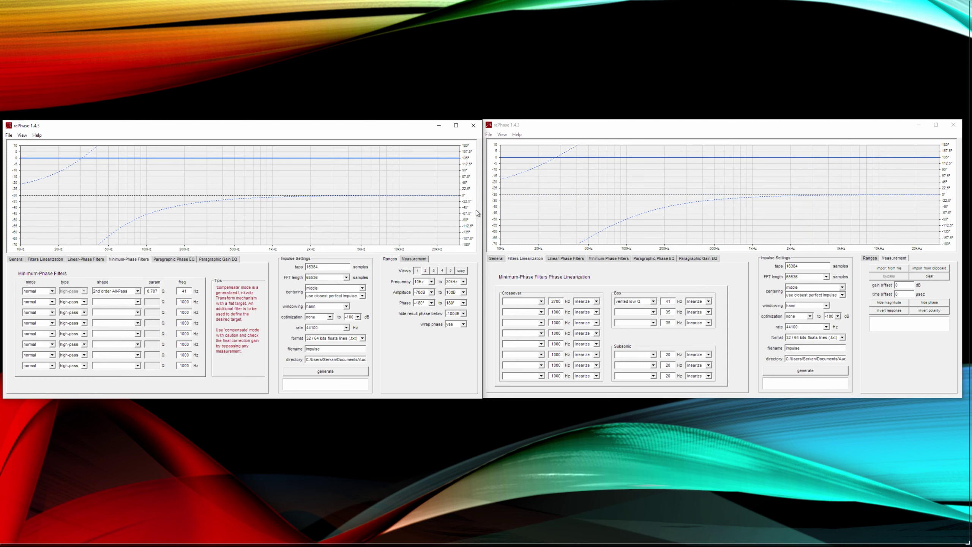
{"action": "left_click", "coordinate": [40, 291]}
{"action": "left_click", "coordinate": [39, 304]}
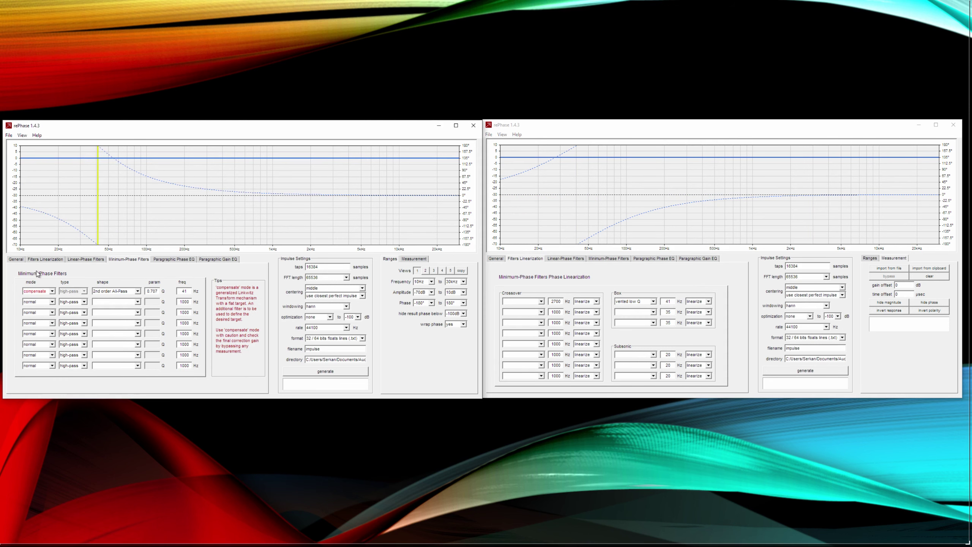
{"action": "left_click", "coordinate": [19, 261]}
{"action": "left_click", "coordinate": [131, 260]}
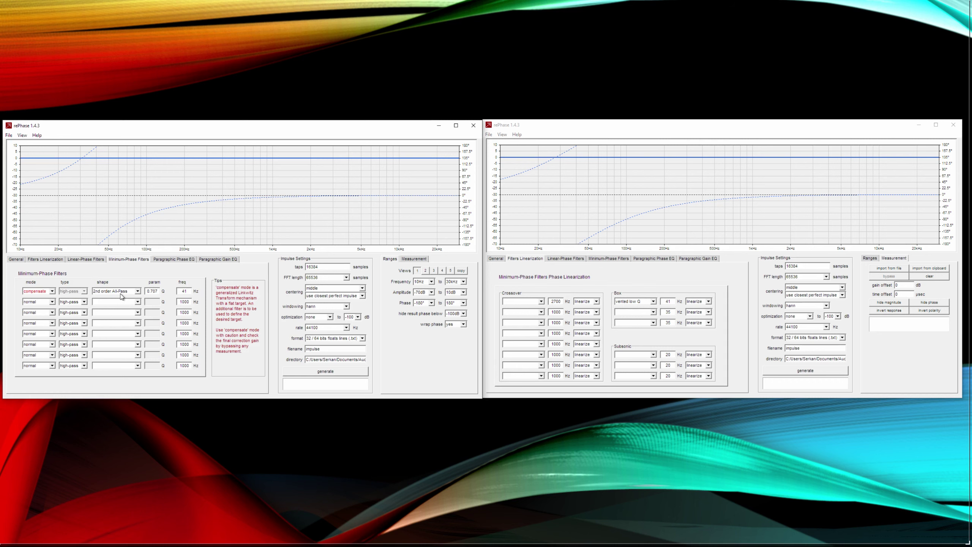
Step: Import the FocalKanta2Left.txt measurement into the linearization instance and linearize the crossovers: LR 24 dB/oct at 2700 Hz and LR 12 dB/oct at 260 Hz
{"action": "left_click", "coordinate": [888, 268]}
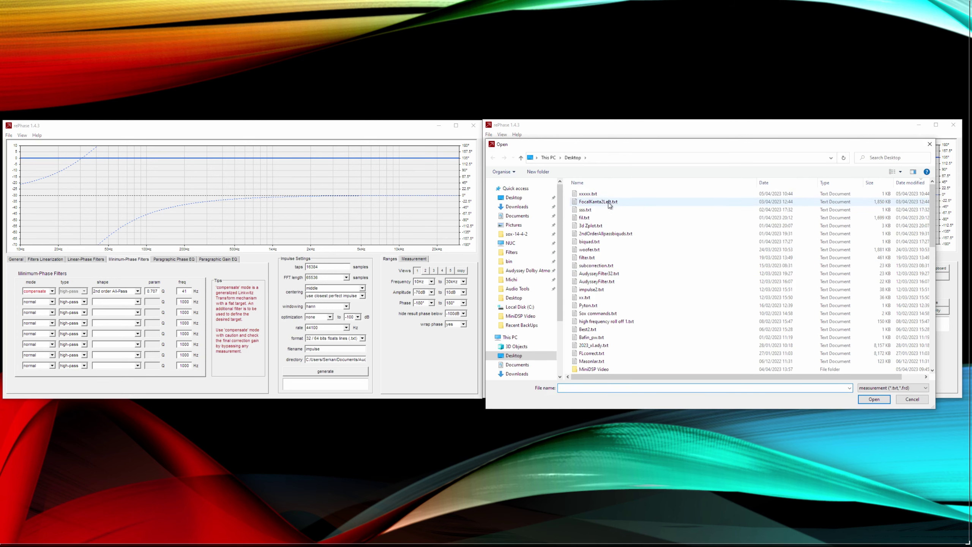
{"action": "double_click", "coordinate": [612, 202]}
{"action": "left_click", "coordinate": [541, 302]}
{"action": "double_click", "coordinate": [551, 311]}
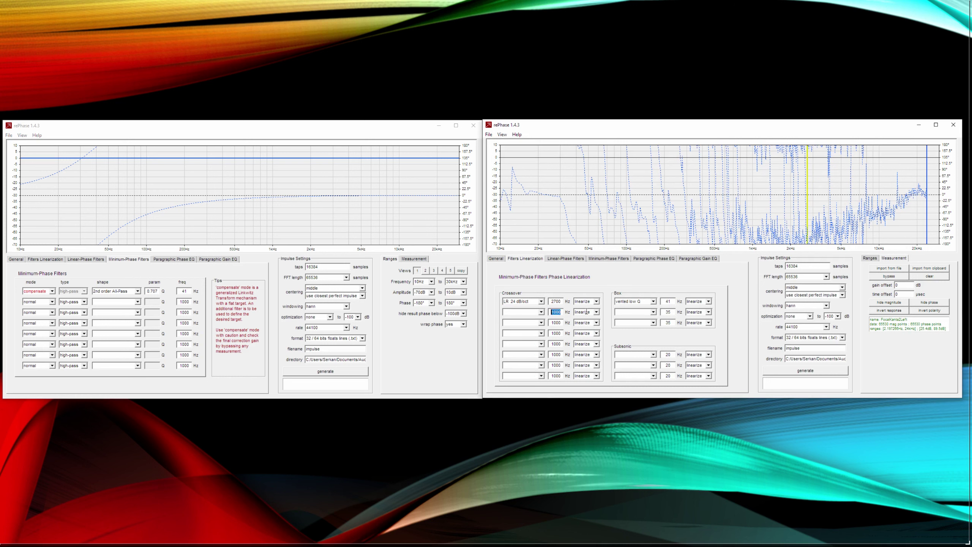
{"action": "type", "text": "260"}
{"action": "left_click", "coordinate": [539, 312]}
{"action": "left_click", "coordinate": [537, 324]}
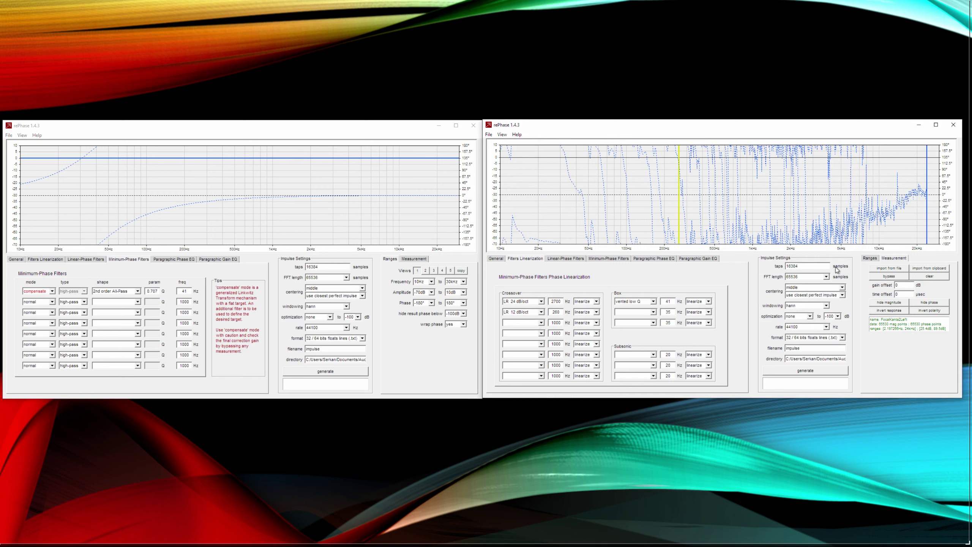
Step: Reverse the output polarity in the instance with the imported measurement and return to its filters linearization settings
{"action": "left_click", "coordinate": [496, 260]}
{"action": "left_click", "coordinate": [525, 369]}
{"action": "left_click", "coordinate": [519, 384]}
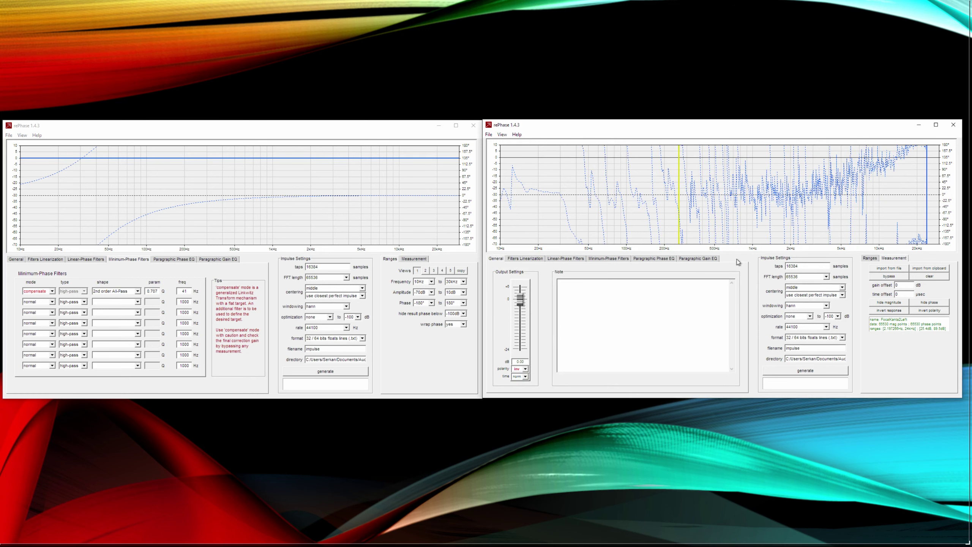
{"action": "left_click", "coordinate": [568, 259]}
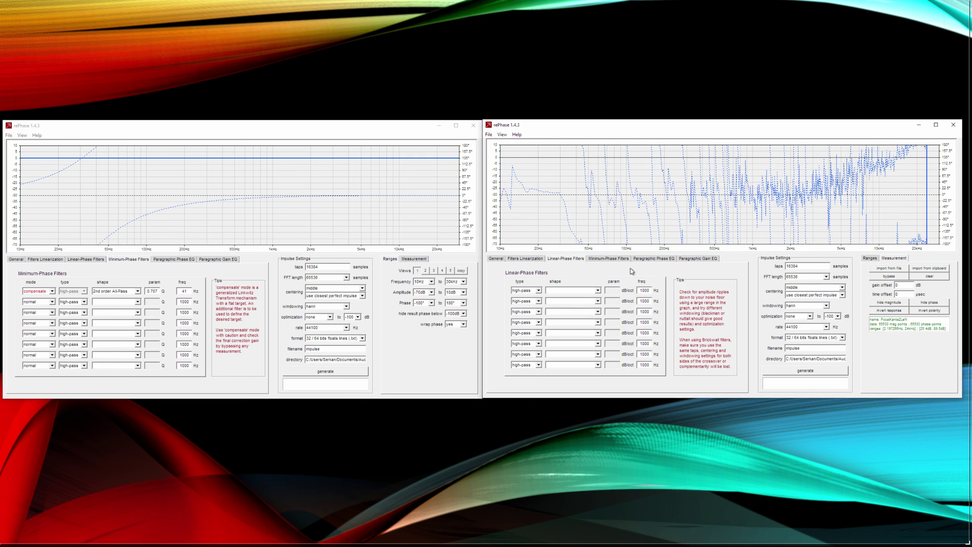
{"action": "left_click", "coordinate": [526, 260]}
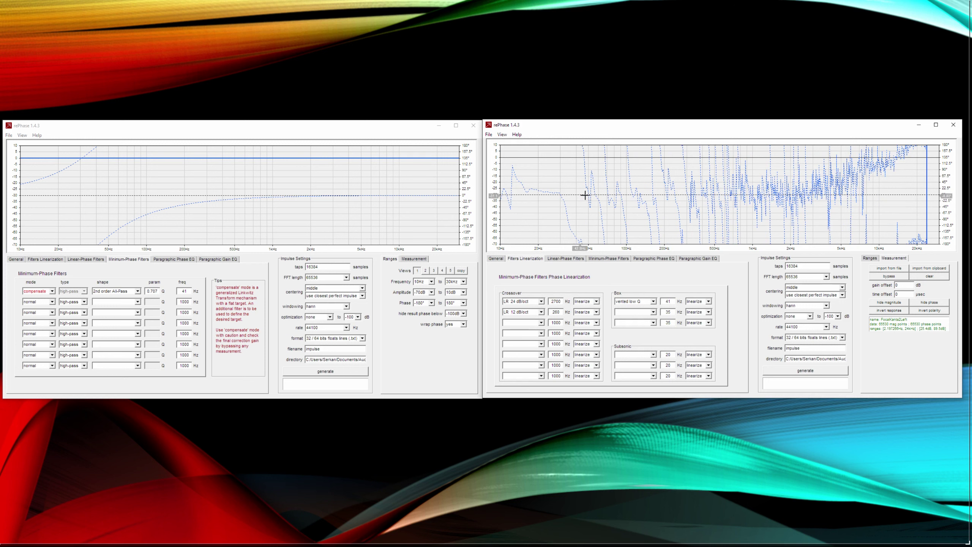
Step: Replace the vented low Q box linearization with a 2nd order All-Pass minimum-phase filter at 41 Hz in compensate mode
{"action": "left_click", "coordinate": [653, 301]}
{"action": "left_click", "coordinate": [631, 308]}
{"action": "left_click", "coordinate": [620, 261]}
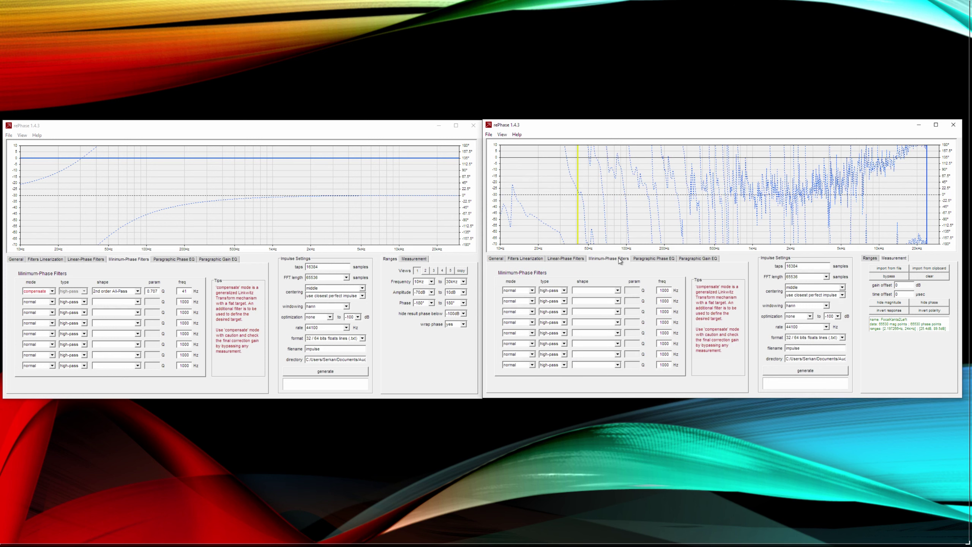
{"action": "double_click", "coordinate": [664, 290]}
{"action": "type", "text": "41"}
{"action": "left_click", "coordinate": [617, 293]}
{"action": "left_click", "coordinate": [599, 328]}
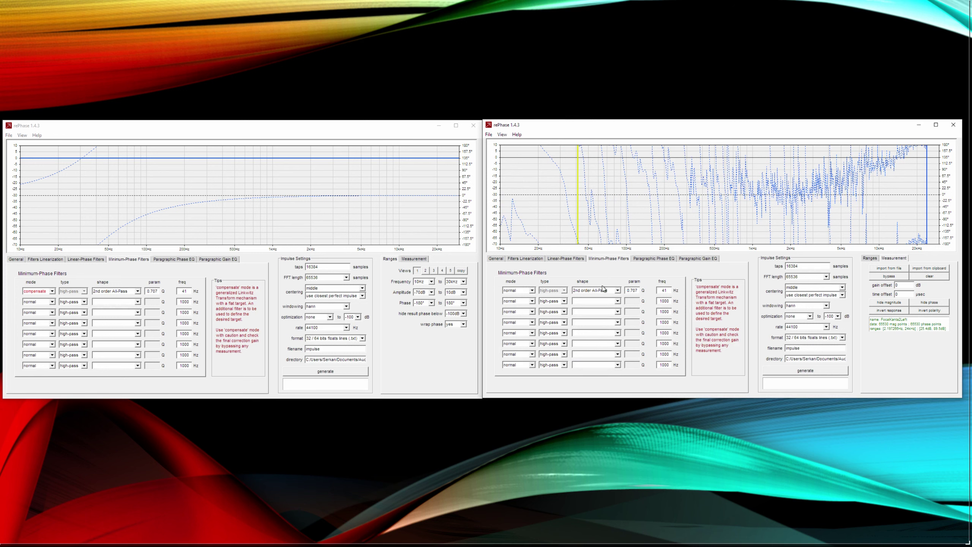
{"action": "left_click", "coordinate": [532, 290]}
{"action": "left_click", "coordinate": [529, 306]}
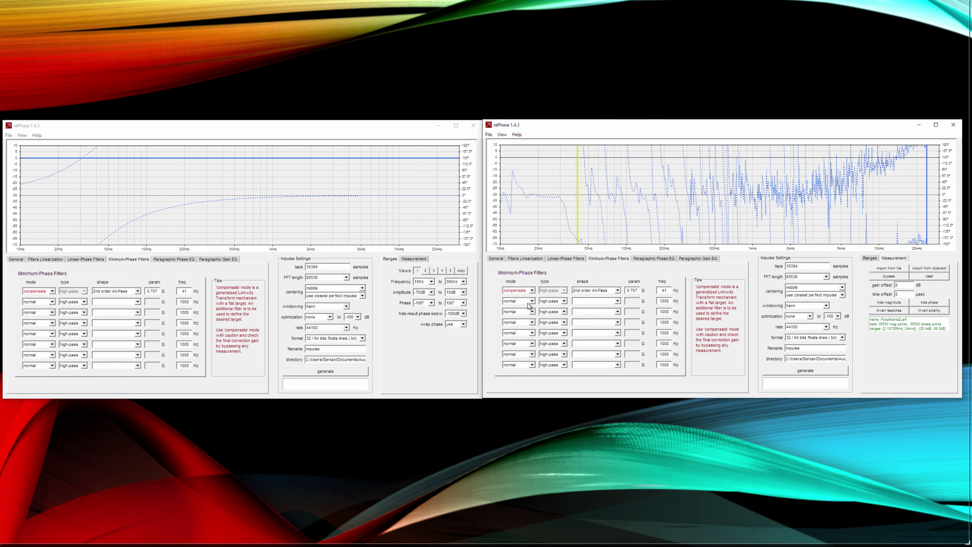
Step: Tune the Q of the 41 Hz all-pass filter to 0.6 in the instance with the imported measurement and show its general output settings
{"action": "left_click", "coordinate": [636, 291]}
{"action": "key", "text": "BackSpace"}
{"action": "key", "text": "BackSpace"}
{"action": "key", "text": "BackSpace"}
{"action": "type", "text": "47"}
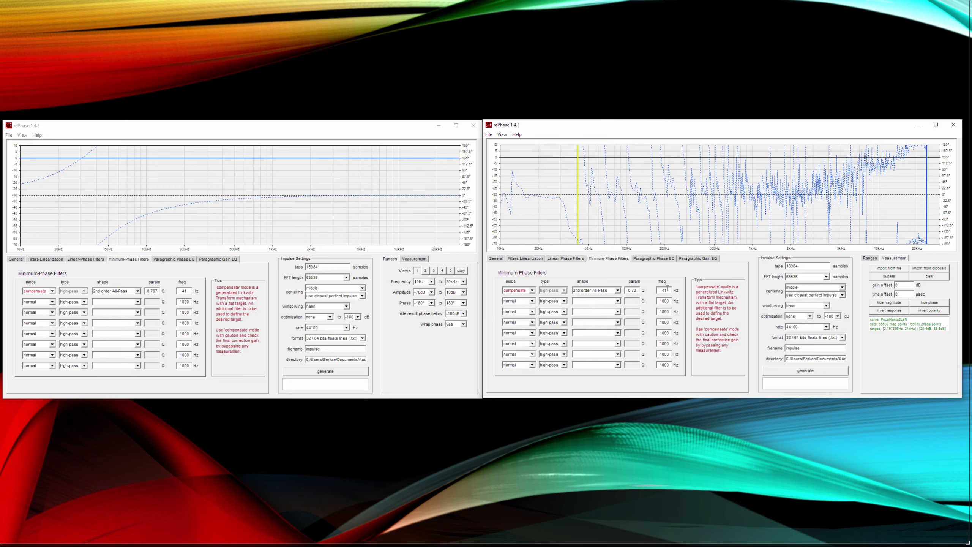
{"action": "key", "text": "BackSpace"}
{"action": "key", "text": "BackSpace"}
{"action": "type", "text": "5"}
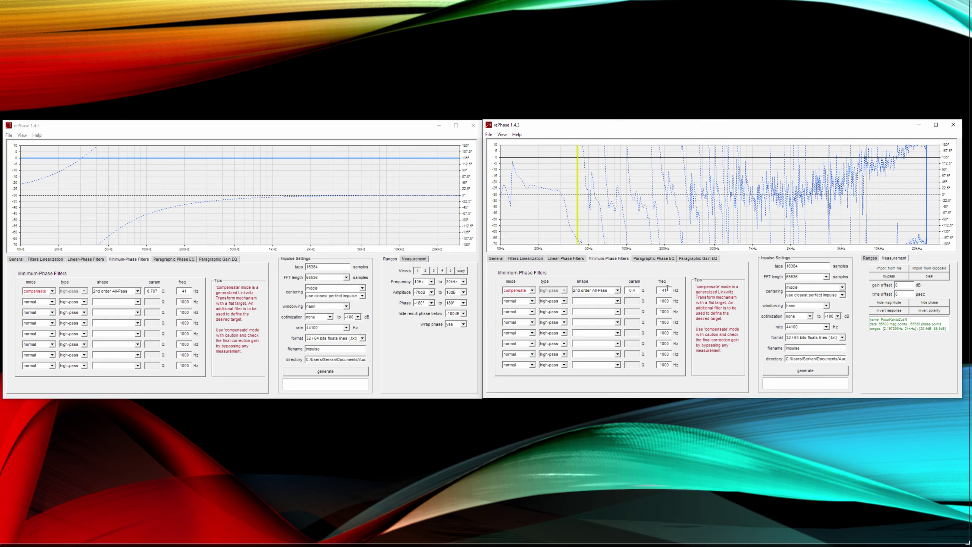
{"action": "key", "text": "BackSpace"}
{"action": "type", "text": "6"}
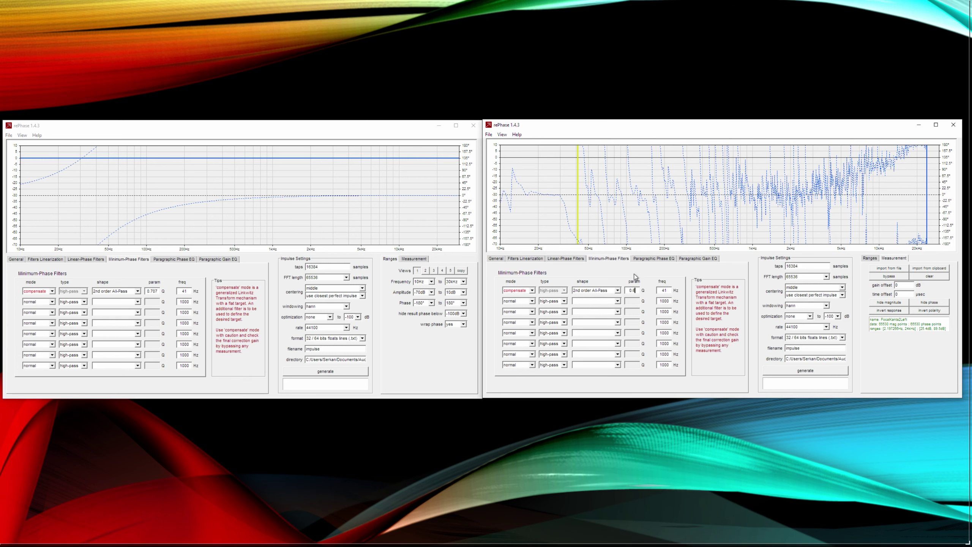
{"action": "left_click_drag", "start_coordinate": [626, 290], "coordinate": [640, 291]}
{"action": "left_click", "coordinate": [496, 259]}
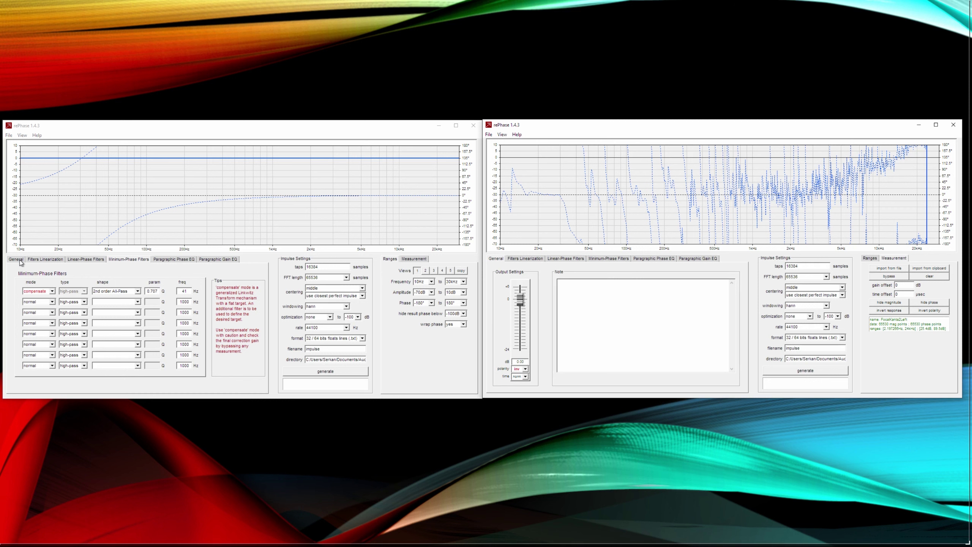
Step: Add a 1st order All-Pass filter at 260 Hz in the all-pass instance and set its 41 Hz filter's mode to normal
{"action": "left_click", "coordinate": [140, 302]}
{"action": "left_click", "coordinate": [124, 313]}
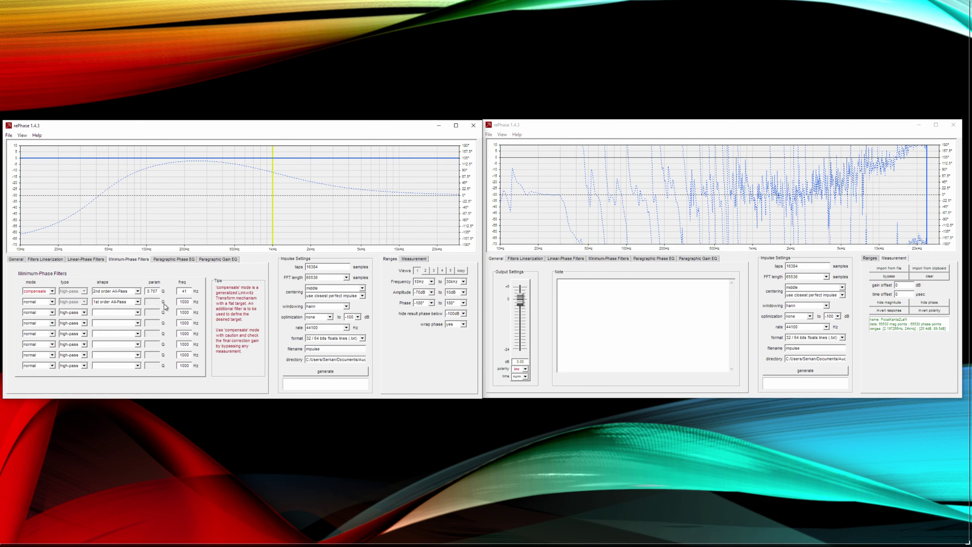
{"action": "left_click_drag", "start_coordinate": [177, 302], "coordinate": [190, 303]}
{"action": "type", "text": "260"}
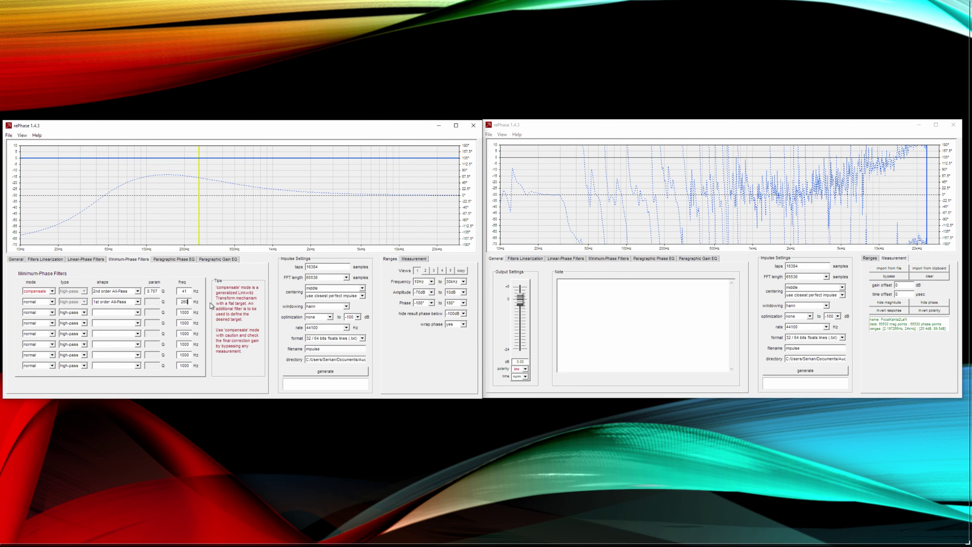
{"action": "left_click", "coordinate": [49, 292]}
{"action": "left_click", "coordinate": [37, 297]}
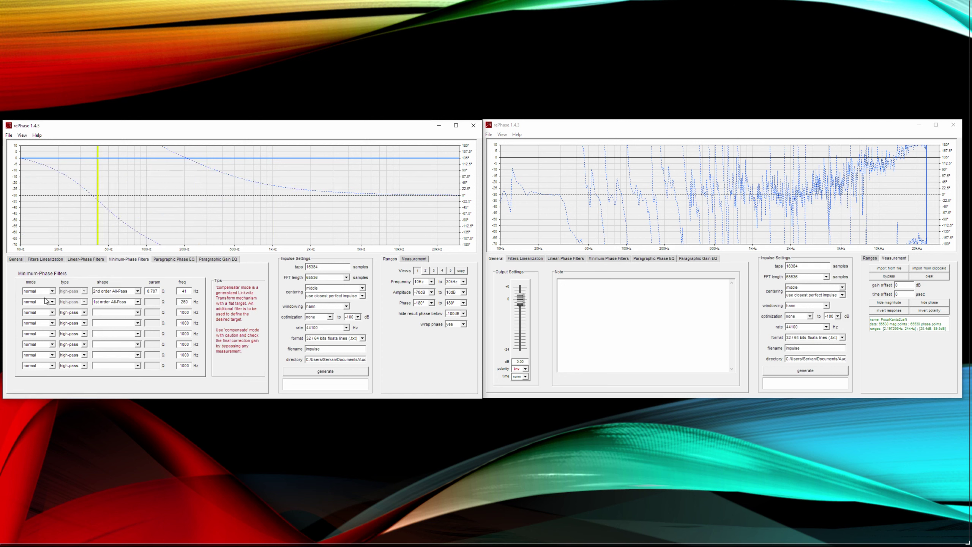
Step: Add a 2nd order All-Pass filter at 2700 Hz and set the 41 Hz all-pass filter's Q to 0.6
{"action": "left_click", "coordinate": [125, 314]}
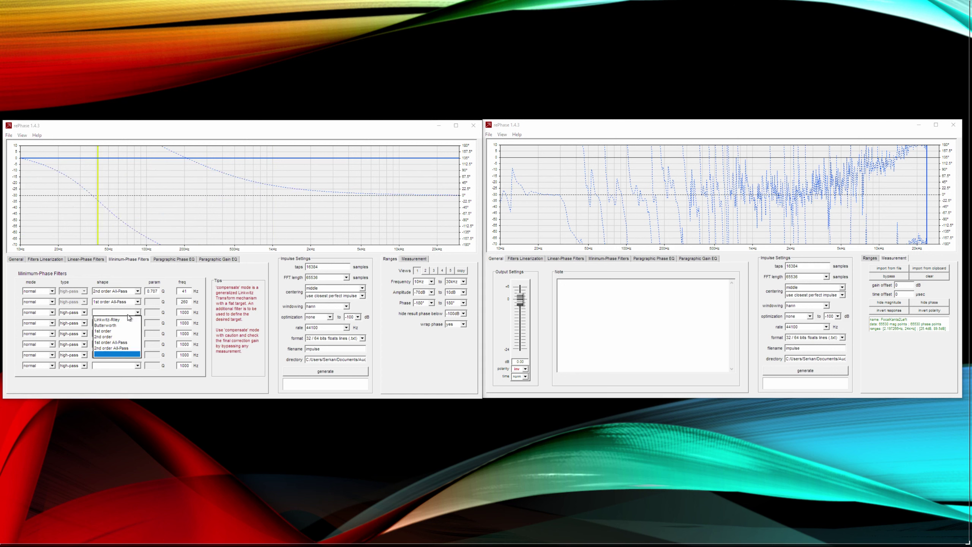
{"action": "left_click", "coordinate": [125, 347]}
{"action": "left_click_drag", "start_coordinate": [177, 313], "coordinate": [190, 313]}
{"action": "type", "text": "2700"}
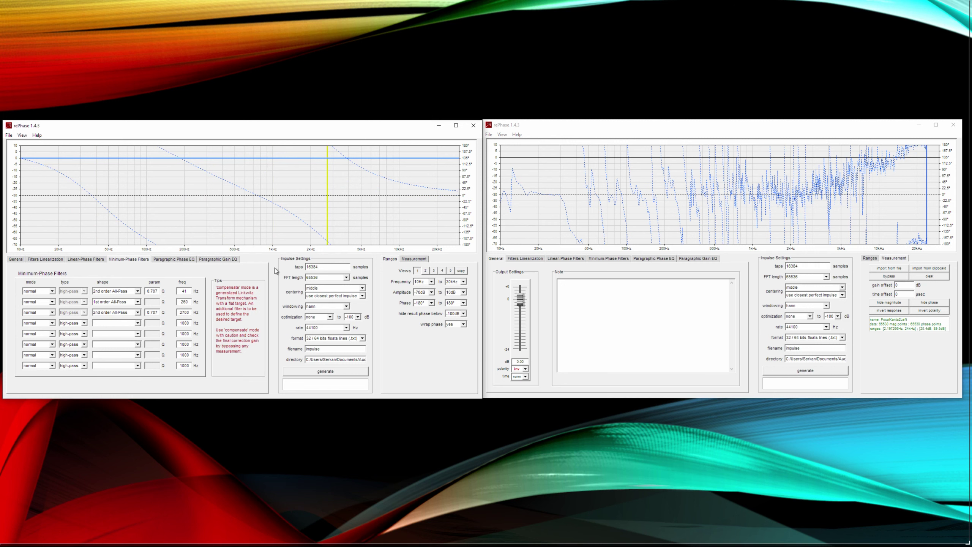
{"action": "left_click_drag", "start_coordinate": [147, 291], "coordinate": [174, 293]}
{"action": "type", "text": "0.6"}
{"action": "key", "text": "Tab"}
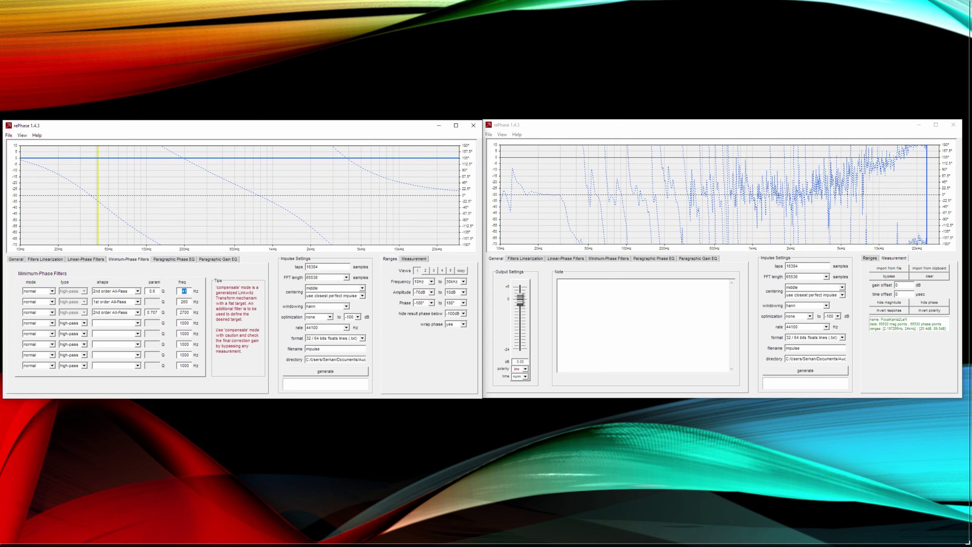
Step: Reverse the output polarity and time of the all-pass instance and return to its minimum-phase filters
{"action": "left_click", "coordinate": [16, 259]}
{"action": "left_click", "coordinate": [39, 377]}
{"action": "left_click", "coordinate": [39, 386]}
{"action": "left_click", "coordinate": [41, 370]}
{"action": "left_click", "coordinate": [37, 381]}
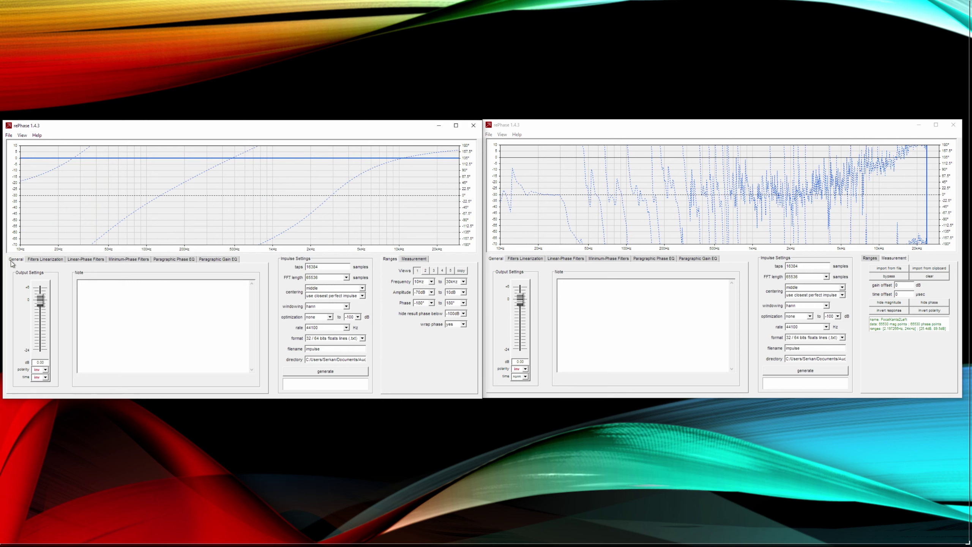
{"action": "left_click", "coordinate": [125, 260]}
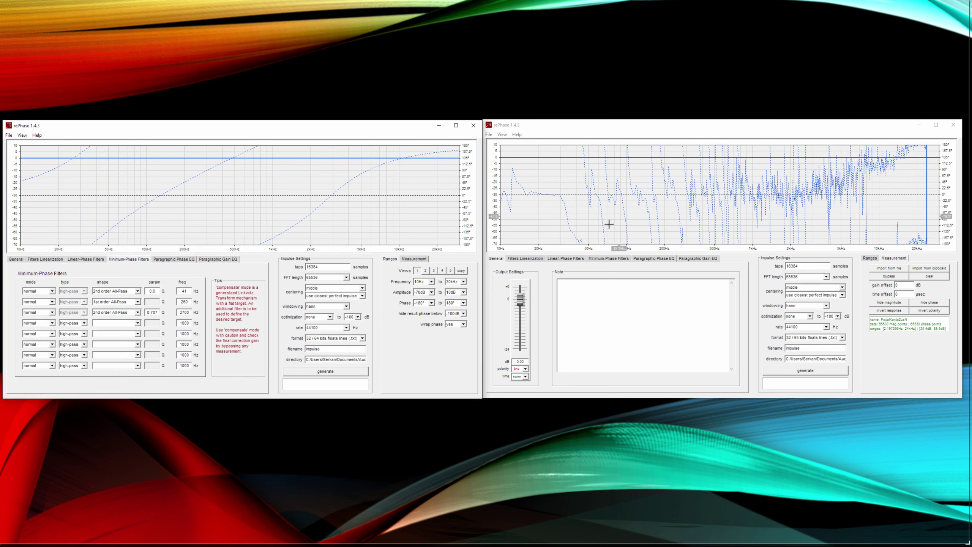
Step: Show the filters linearization settings of the linearization instance and clear its imported measurement
{"action": "left_click", "coordinate": [531, 259]}
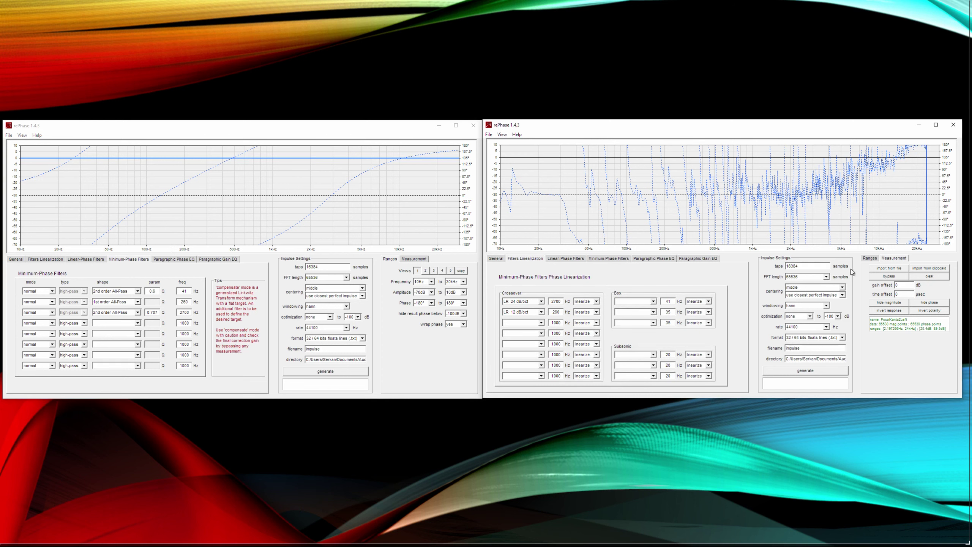
{"action": "left_click", "coordinate": [489, 134]}
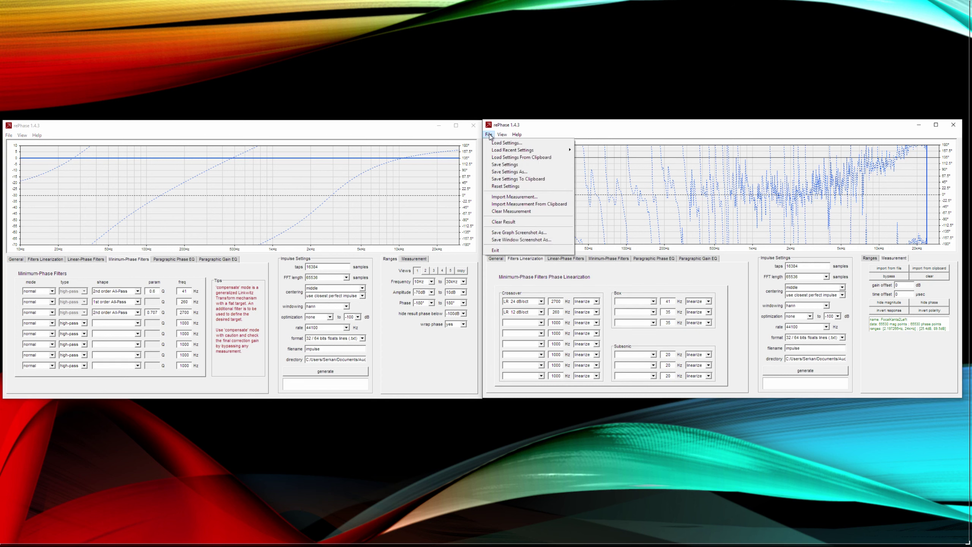
{"action": "left_click", "coordinate": [513, 212]}
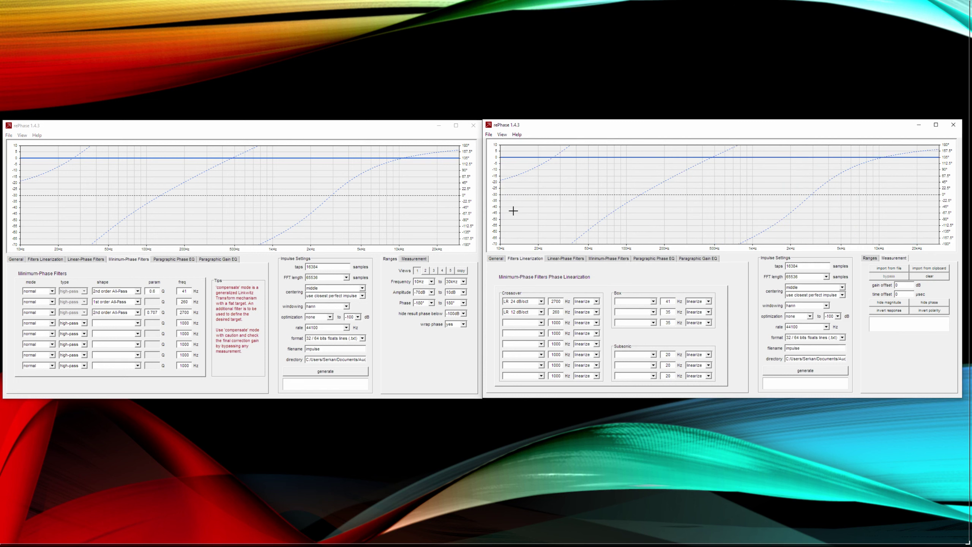
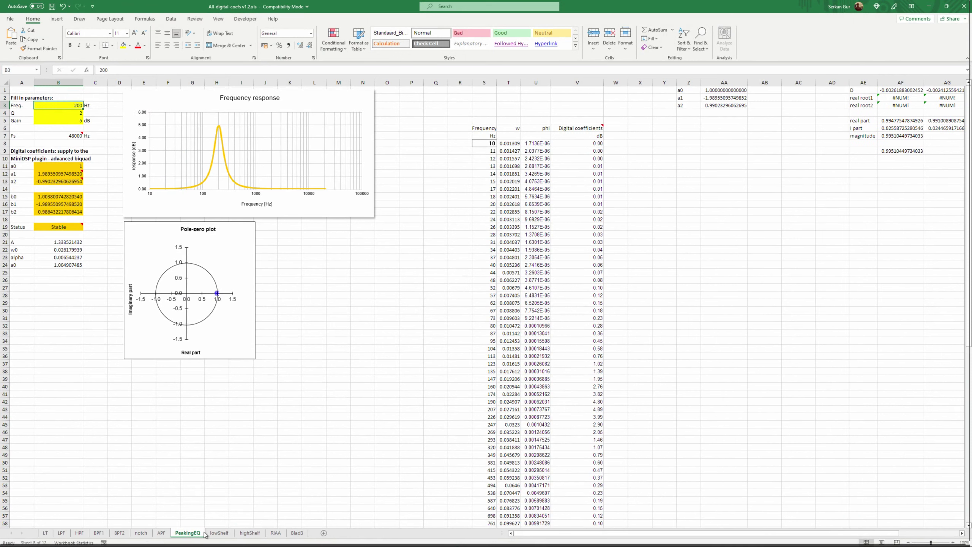
Step: Look through the lowShelf, highShelf, RIAA and APF sheets of the All-digital-coefs v1.2.xls workbook in Excel
{"action": "left_click", "coordinate": [220, 534]}
{"action": "left_click", "coordinate": [249, 534]}
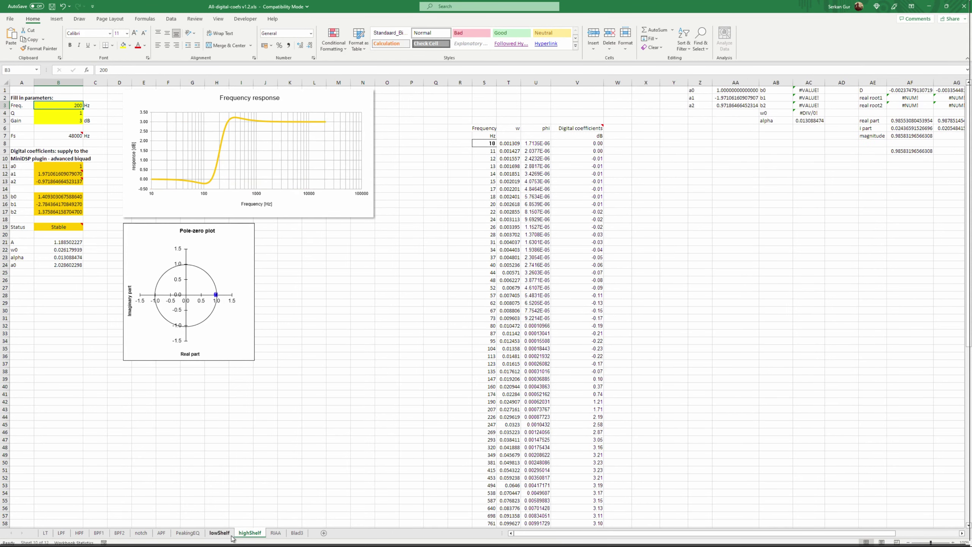
{"action": "left_click", "coordinate": [275, 533]}
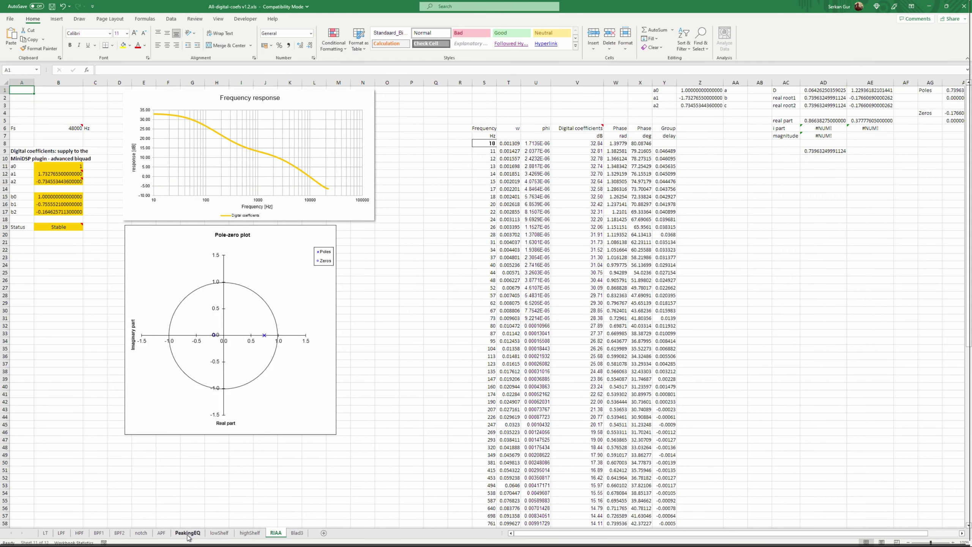
{"action": "left_click", "coordinate": [162, 535]}
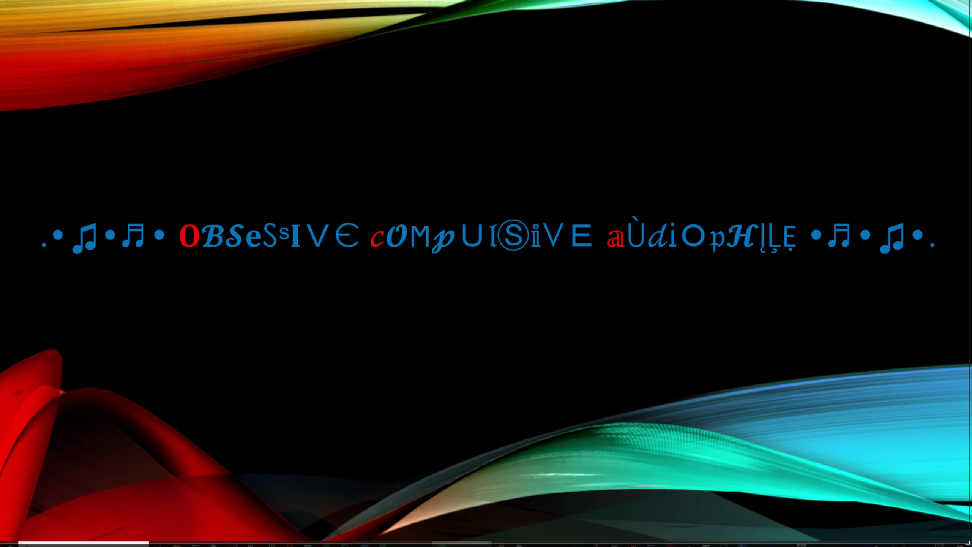
Step: Switch to the MiniDSP Allpass Biquad Calculator.xlsx workbook and examine the Fc and Fs inputs and the first-order a0 coefficient
{"action": "left_click", "coordinate": [413, 540]}
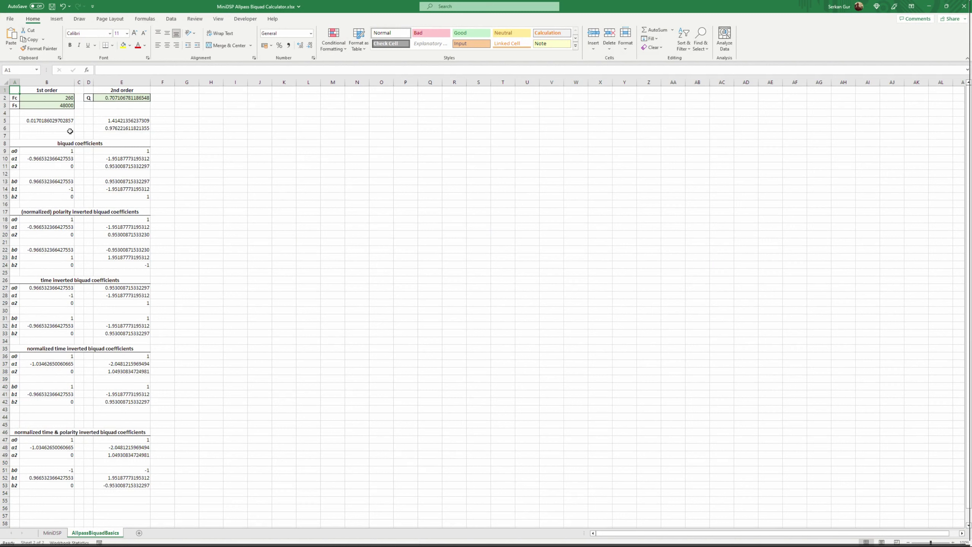
{"action": "left_click_drag", "start_coordinate": [51, 99], "coordinate": [49, 274]}
{"action": "key", "text": "Up"}
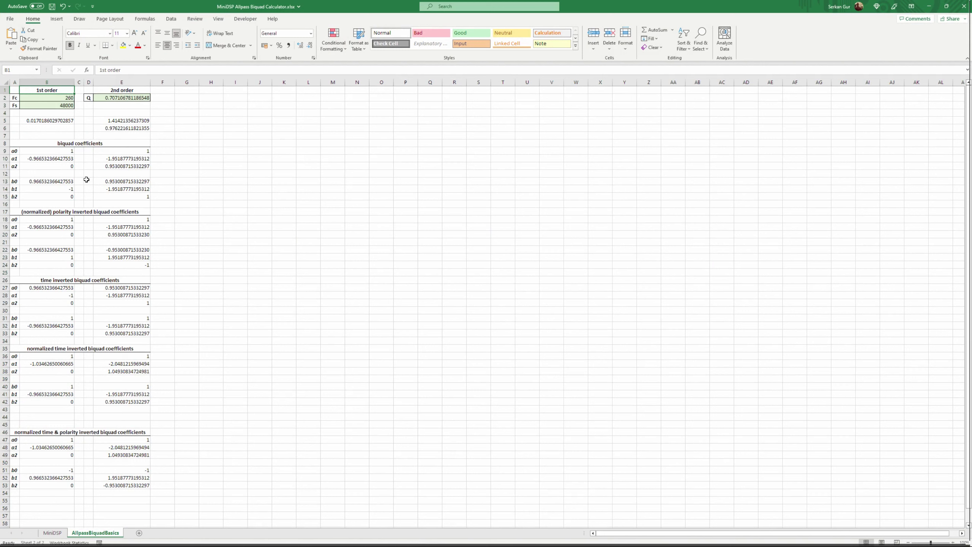
{"action": "left_click", "coordinate": [40, 99]}
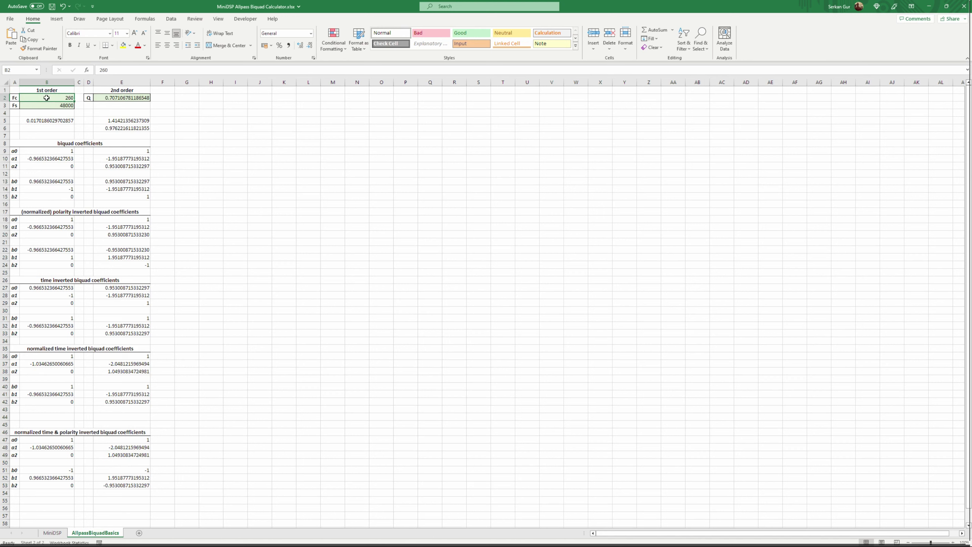
{"action": "left_click", "coordinate": [46, 105]}
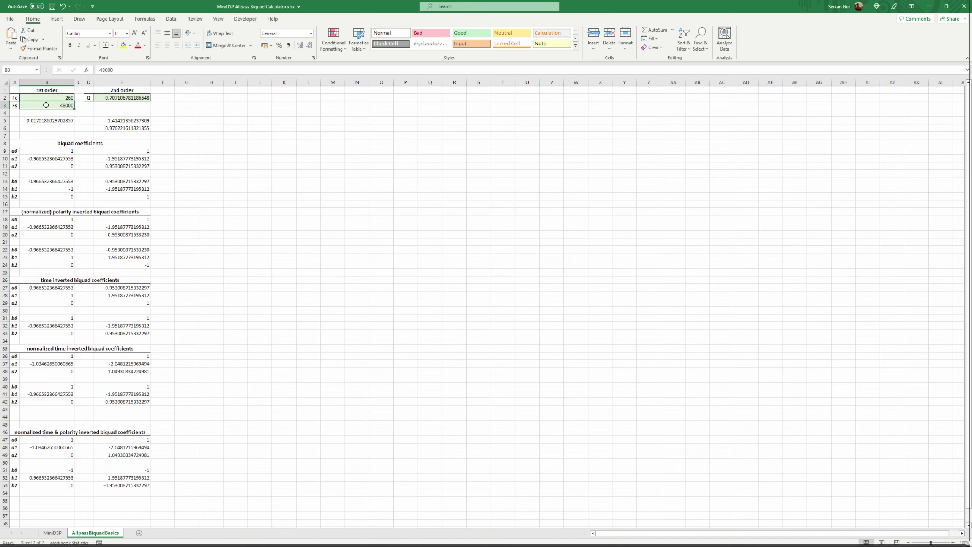
{"action": "left_click", "coordinate": [54, 152]}
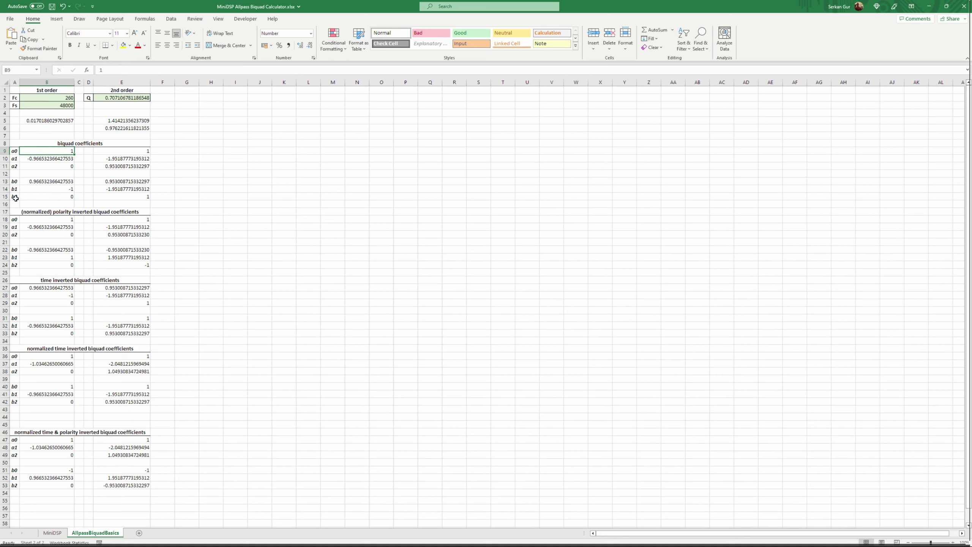
Step: Inspect the formulas of the first-order a1 and b0 biquad coefficients in cells B10 and B13
{"action": "key", "text": "Down"}
{"action": "key", "text": "F2"}
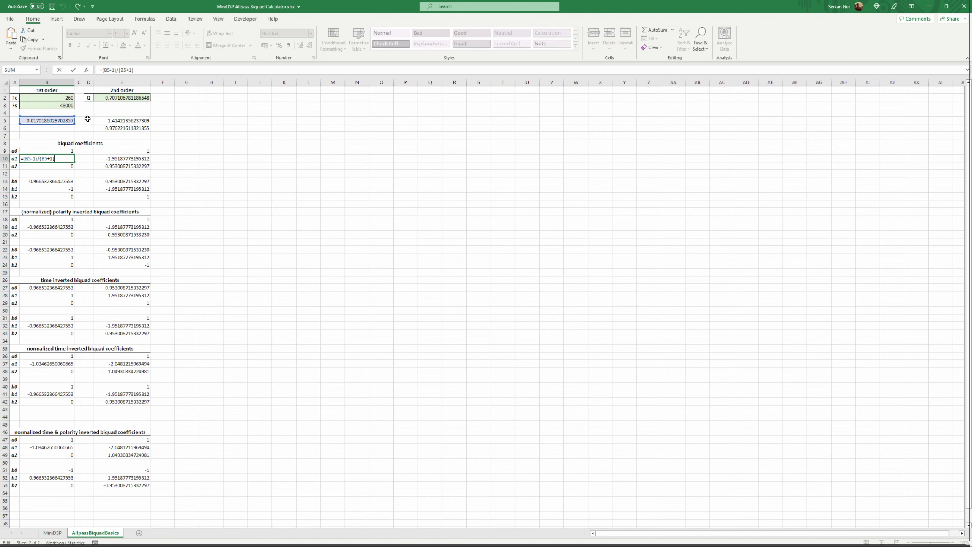
{"action": "key", "text": "Return"}
{"action": "key", "text": "Down"}
{"action": "key", "text": "Down"}
{"action": "type", "text": "=-B10"}
{"action": "key", "text": "ctrl+Return"}
Step: Go to the second-order Q input in cell E2 and examine it
{"action": "key", "text": "Up"}
{"action": "key", "text": "Right"}
{"action": "key", "text": "Right"}
{"action": "key", "text": "Right"}
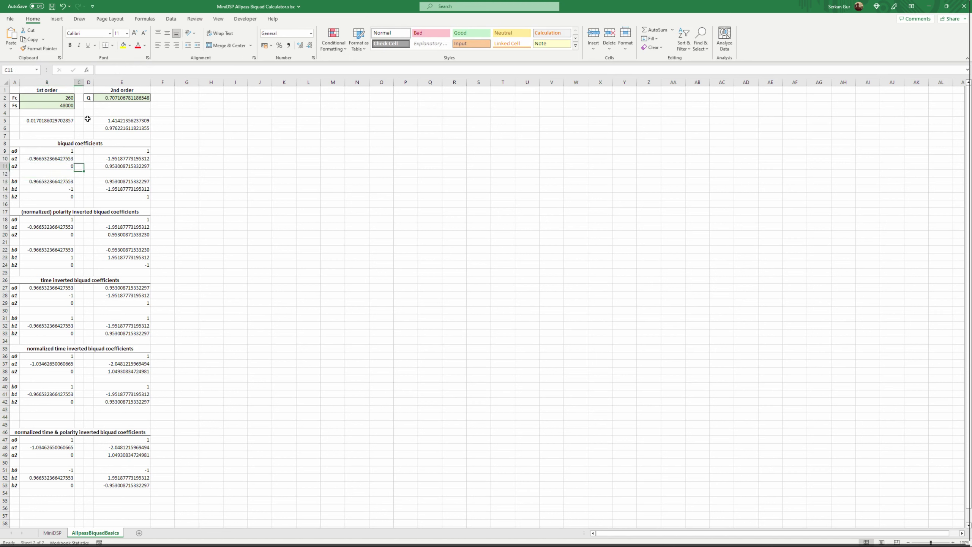
{"action": "key", "text": "Up"}
{"action": "key", "text": "Up"}
{"action": "key", "text": "Up"}
{"action": "key", "text": "Up"}
{"action": "key", "text": "Up"}
{"action": "key", "text": "Up"}
{"action": "key", "text": "Up"}
{"action": "key", "text": "Up"}
{"action": "key", "text": "Up"}
{"action": "key", "text": "Up"}
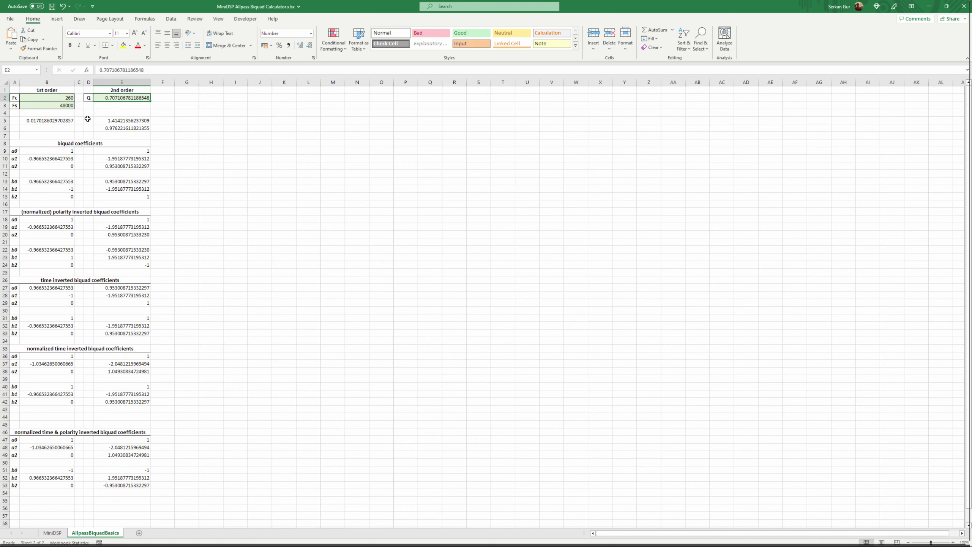
Step: Inspect the first-order a1 formula in B10 and the tangent formula it refers to in B5
{"action": "left_click", "coordinate": [47, 159]}
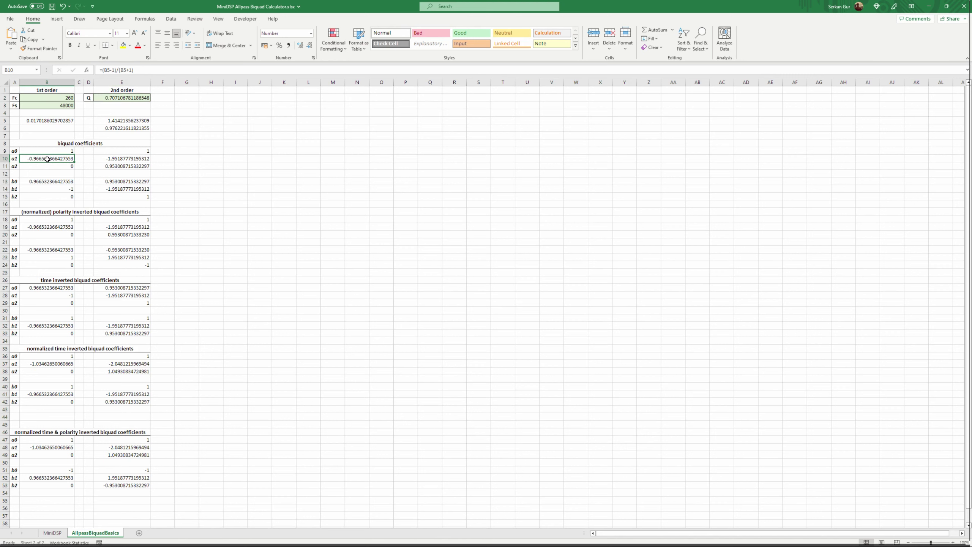
{"action": "left_click", "coordinate": [46, 119]}
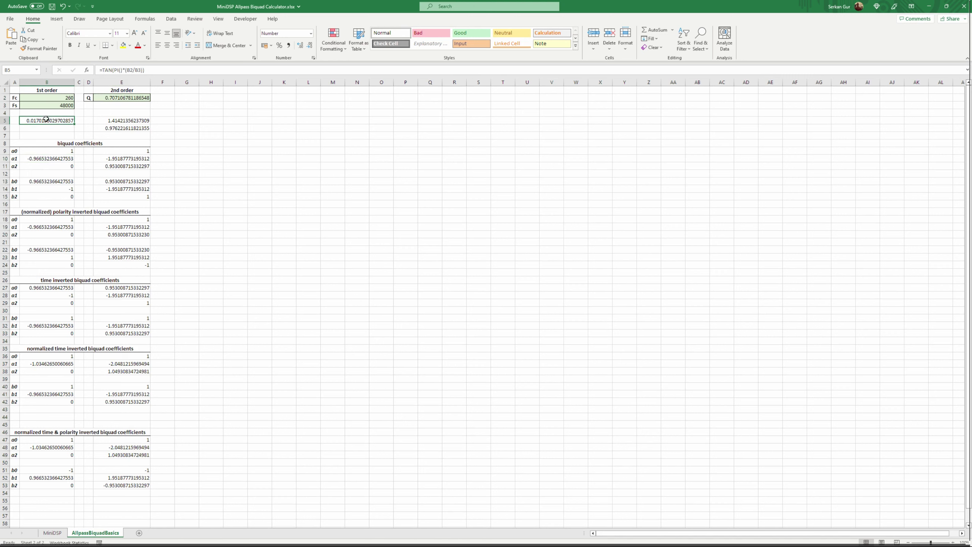
{"action": "key", "text": "F2"}
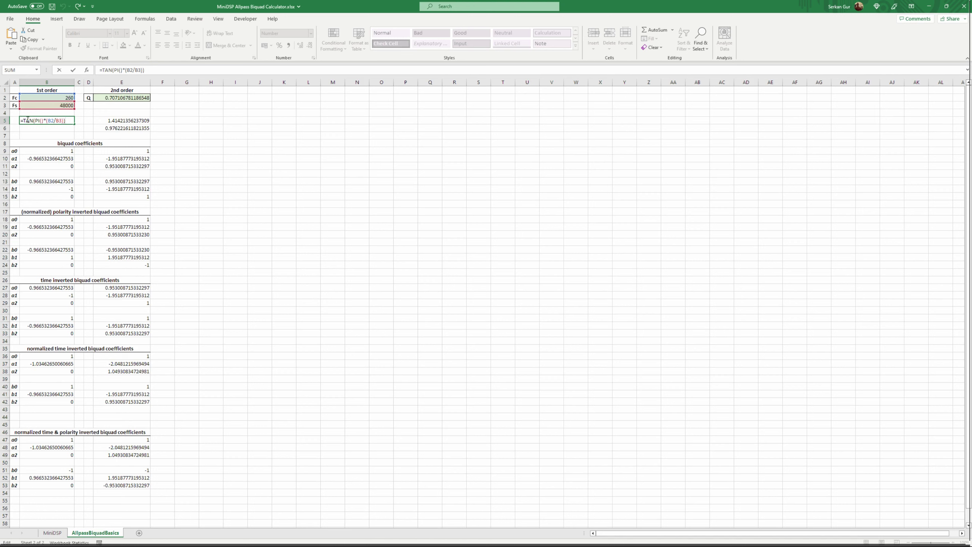
{"action": "key", "text": "Escape"}
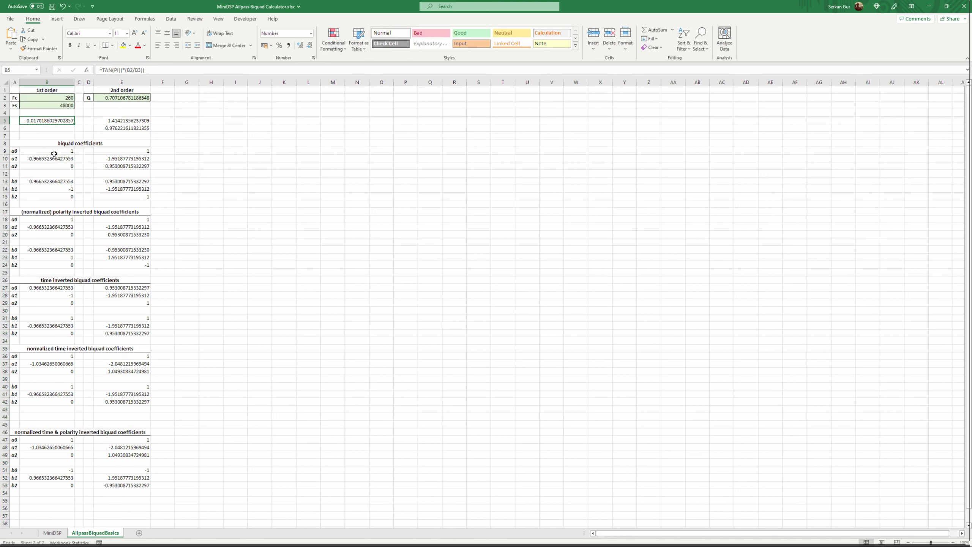
Step: Compare the first-order polarity inverted biquad coefficients with the original ones, focusing on the b0 to b2 sign changes
{"action": "left_click", "coordinate": [15, 249]}
{"action": "type", "text": "b0 b1 b2"}
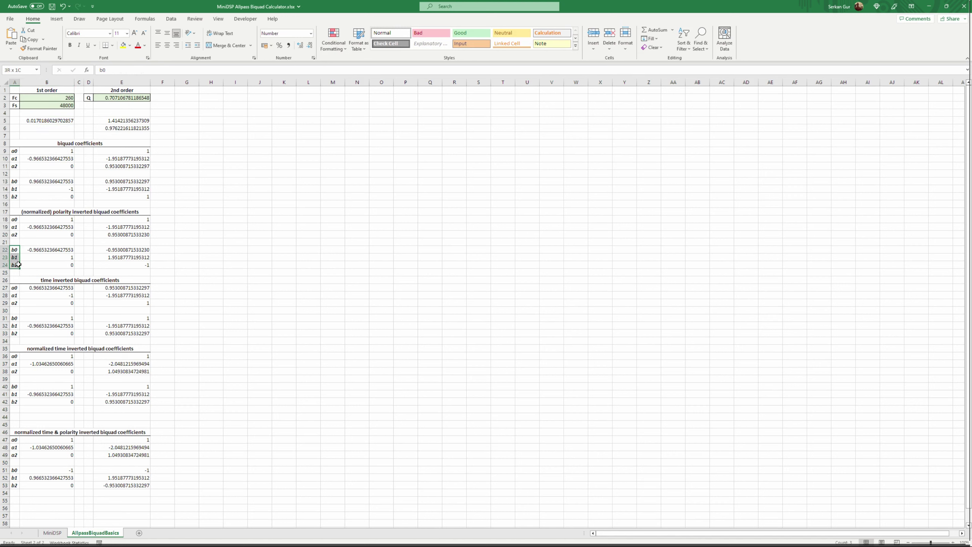
{"action": "left_click", "coordinate": [56, 249]}
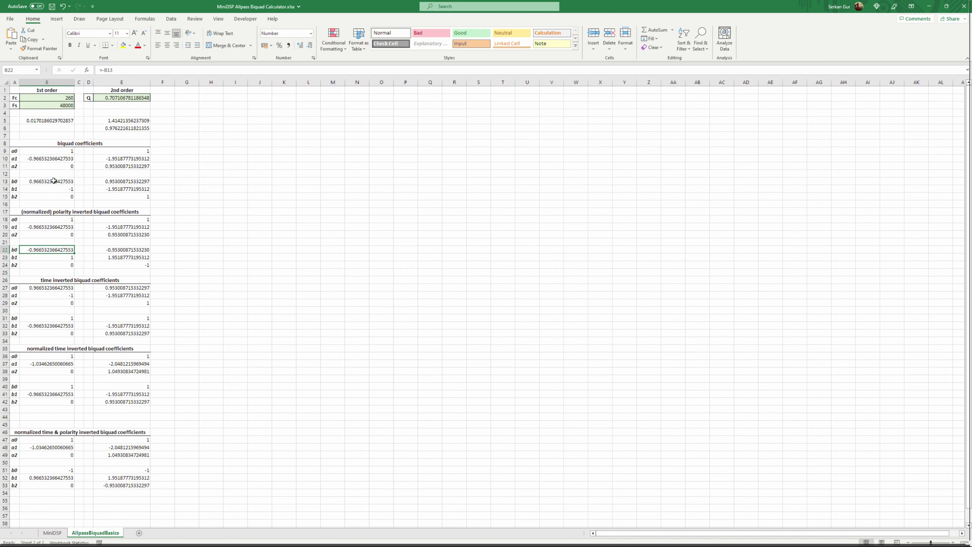
{"action": "left_click_drag", "start_coordinate": [40, 219], "coordinate": [53, 234]}
{"action": "type", "text": "1 -0.966532366427553 0"}
{"action": "left_click_drag", "start_coordinate": [61, 153], "coordinate": [61, 166]}
{"action": "key", "text": "ctrl+v"}
{"action": "left_click_drag", "start_coordinate": [61, 249], "coordinate": [62, 262]}
{"action": "key", "text": "ctrl+v"}
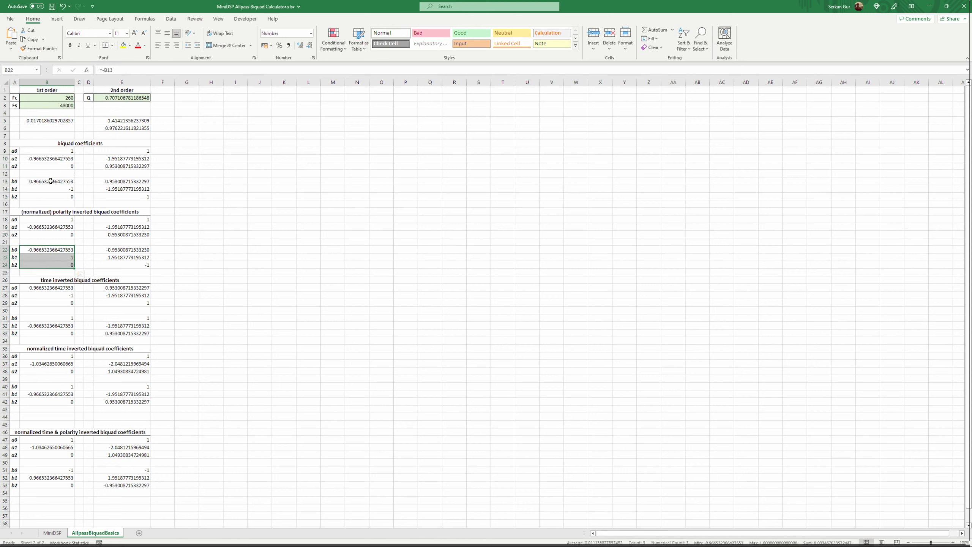
{"action": "left_click", "coordinate": [51, 181]}
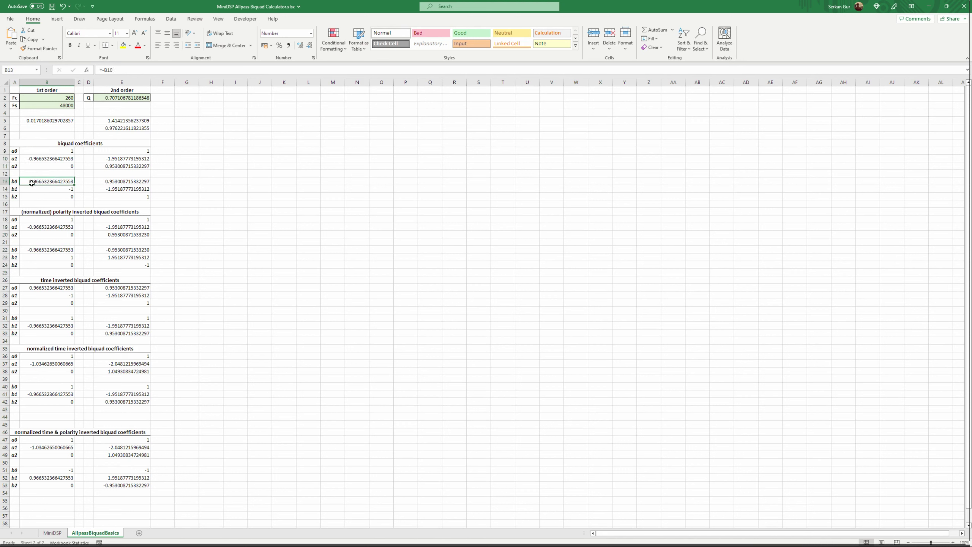
Step: Check the first-order polarity inverted b0, b1 and b2 in B22 to B24 against the original values in B13 to B15
{"action": "left_click", "coordinate": [38, 251]}
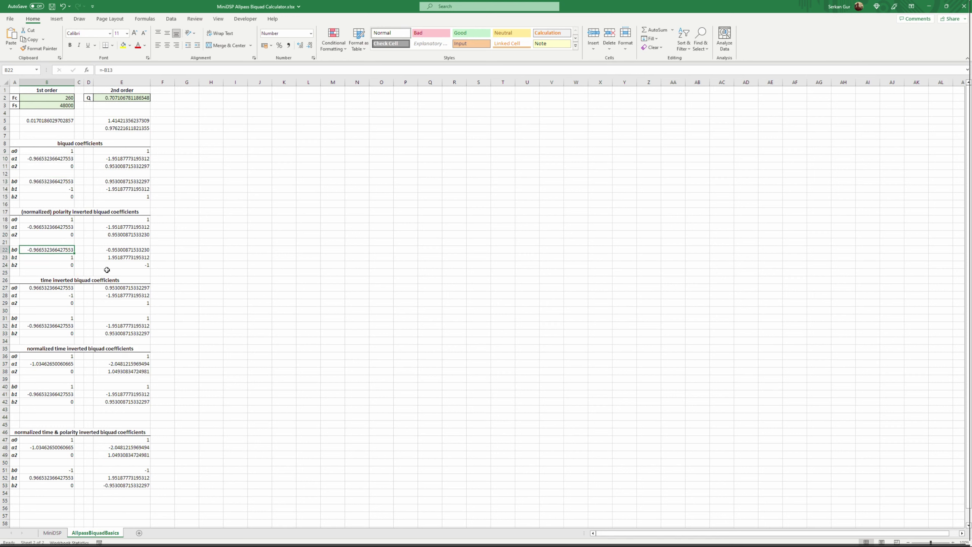
{"action": "left_click", "coordinate": [66, 190]}
{"action": "left_click", "coordinate": [66, 258]}
{"action": "left_click", "coordinate": [64, 197]}
{"action": "left_click", "coordinate": [69, 265]}
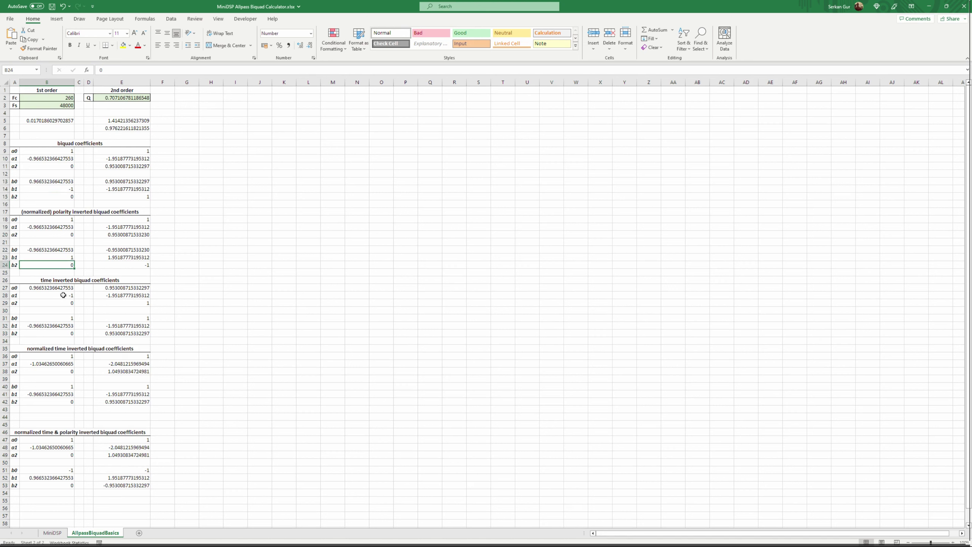
Step: Examine the first-order time inverted block in B27 to B33, comparing how its a and b coefficients swap places
{"action": "left_click_drag", "start_coordinate": [14, 288], "coordinate": [17, 332]}
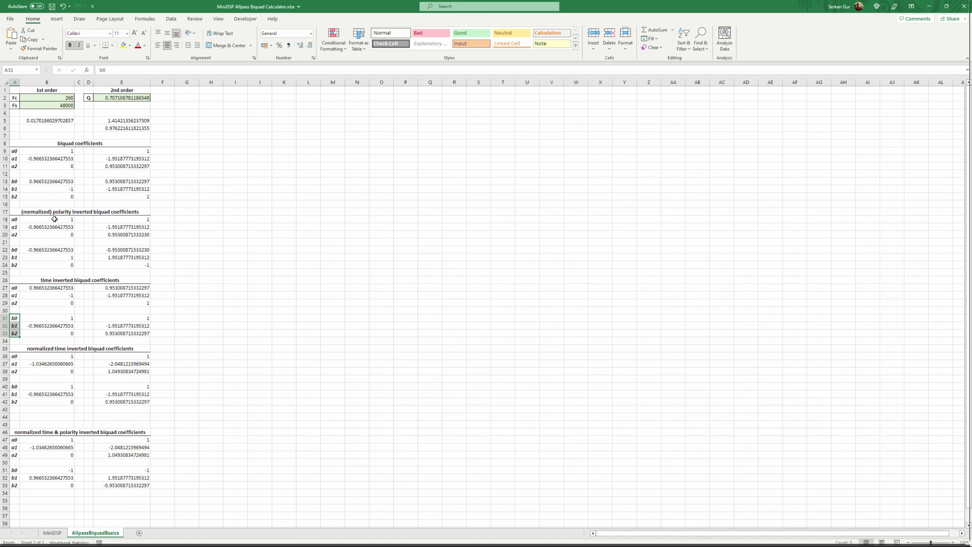
{"action": "left_click_drag", "start_coordinate": [54, 219], "coordinate": [60, 233]}
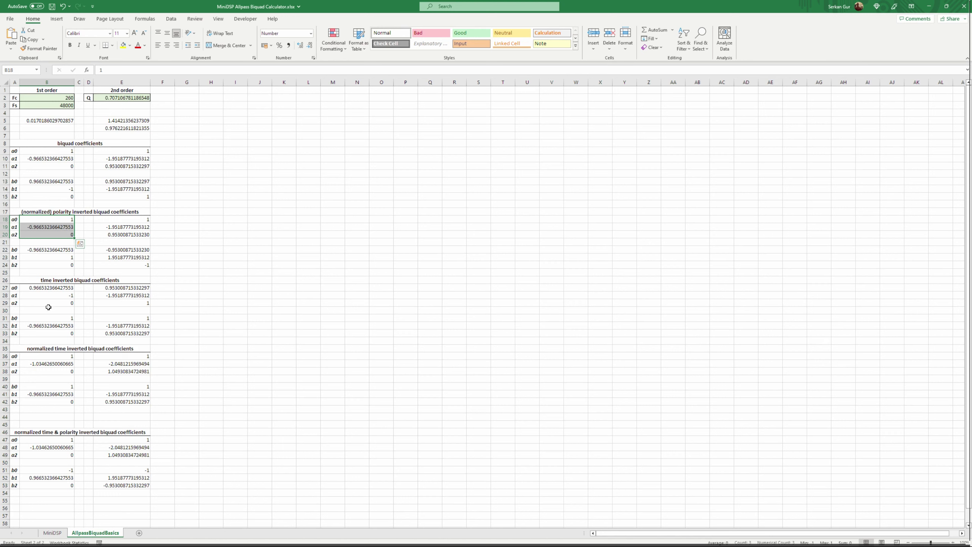
{"action": "left_click_drag", "start_coordinate": [53, 318], "coordinate": [56, 333]}
{"action": "left_click_drag", "start_coordinate": [54, 249], "coordinate": [57, 301]}
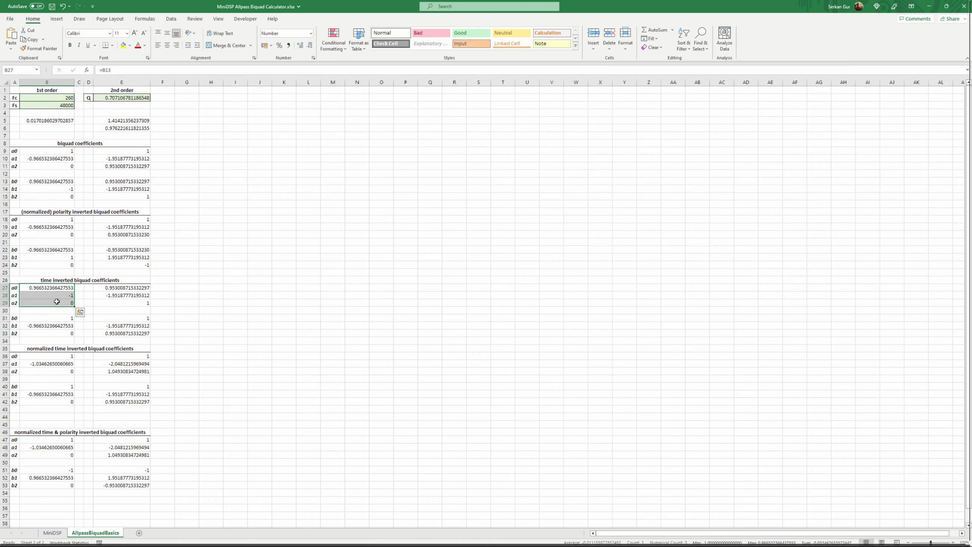
{"action": "left_click", "coordinate": [48, 287]}
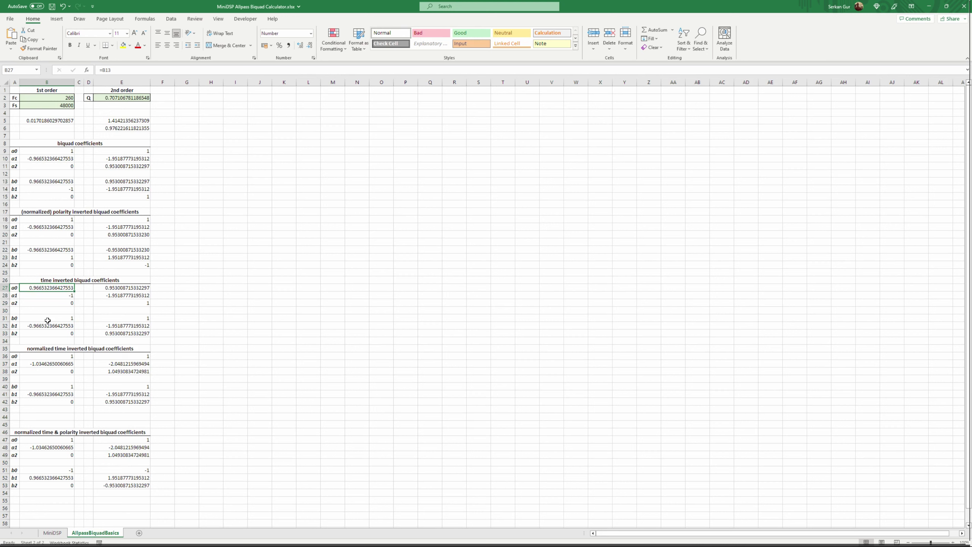
{"action": "left_click_drag", "start_coordinate": [52, 288], "coordinate": [50, 304]}
Step: Inspect the normalized a0 formula in B36 and the first-order time inverted coefficients it is based on
{"action": "left_click", "coordinate": [40, 288]}
{"action": "left_click", "coordinate": [56, 356]}
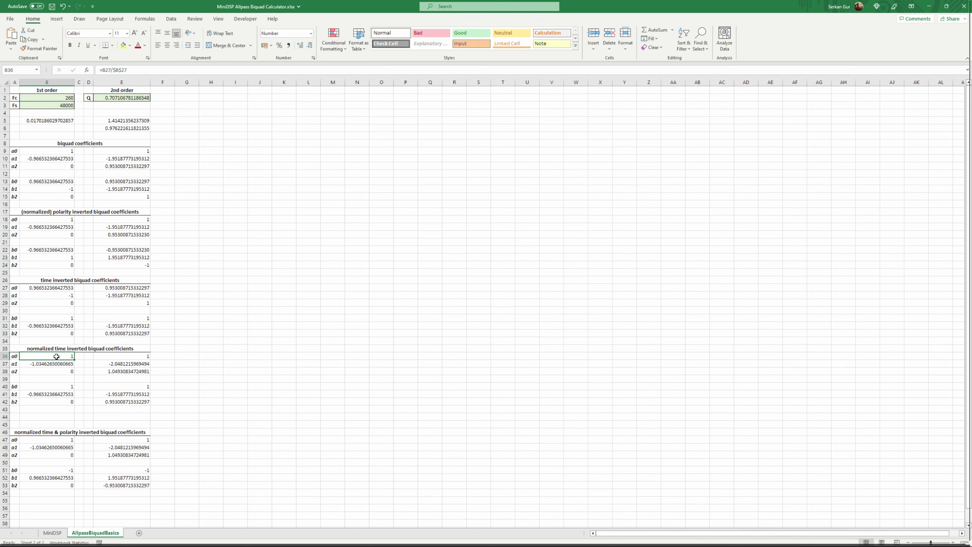
{"action": "double_click", "coordinate": [56, 356]}
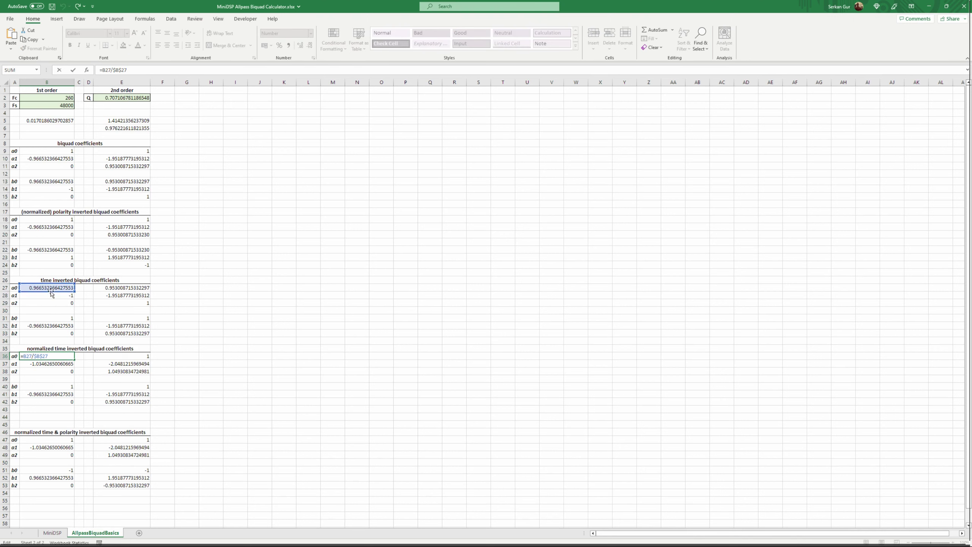
{"action": "key", "text": "Return"}
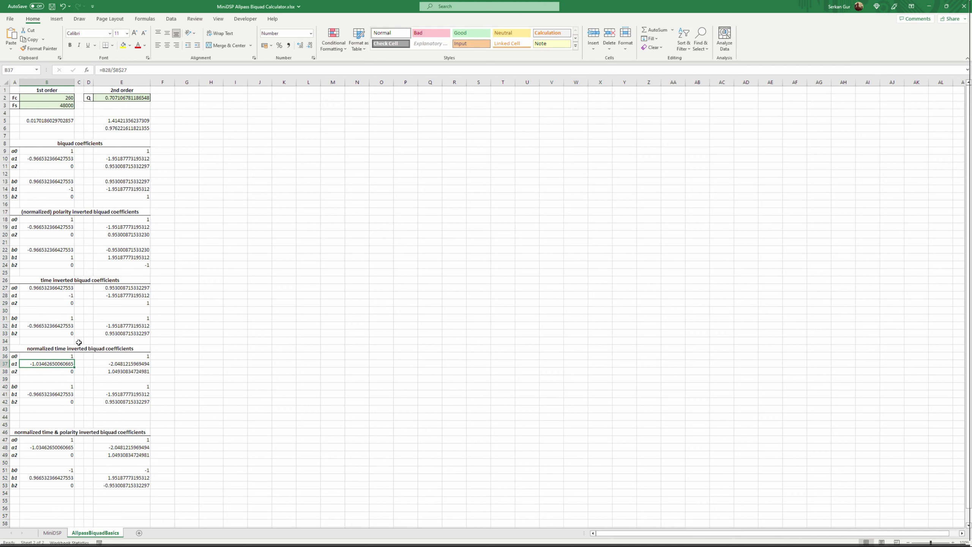
{"action": "key", "text": "Up"}
{"action": "key", "text": "Up"}
{"action": "key", "text": "Up"}
{"action": "key", "text": "Up"}
{"action": "key", "text": "Up"}
{"action": "key", "text": "Down"}
{"action": "key", "text": "Down"}
{"action": "key", "text": "Down"}
{"action": "key", "text": "Down"}
{"action": "key", "text": "Down"}
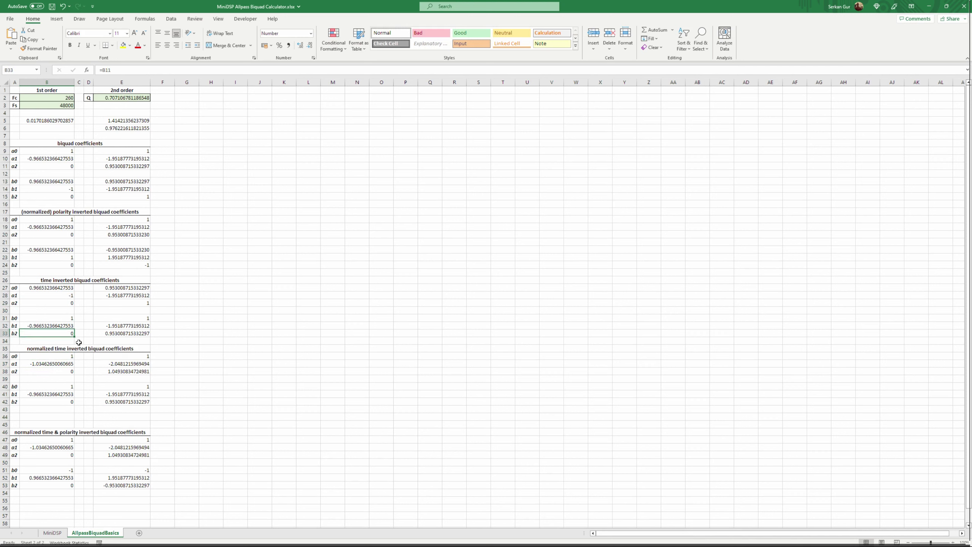
Step: Inspect the normalized time inverted a1 and a2 formulas in B37 and B38 and the b coefficients below them
{"action": "key", "text": "F2"}
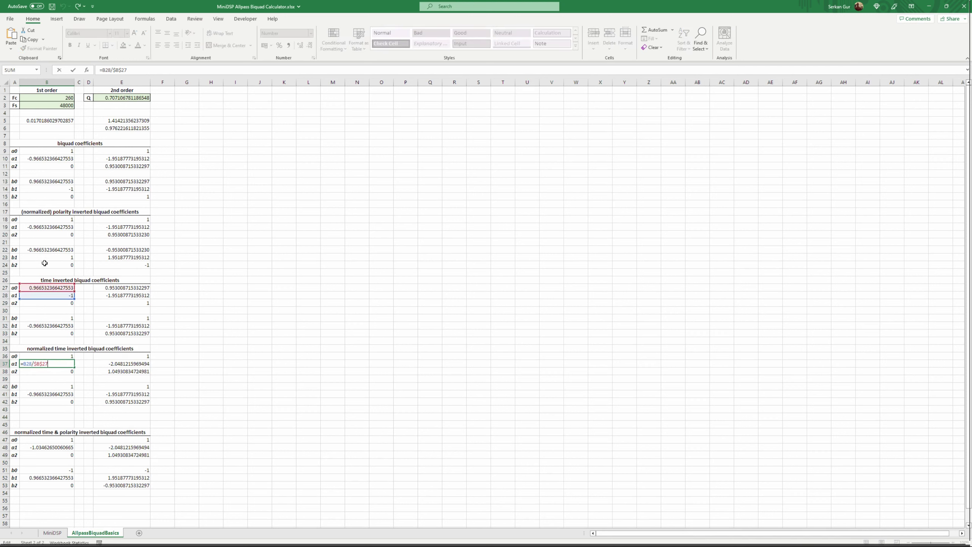
{"action": "key", "text": "Return"}
{"action": "key", "text": "F2"}
{"action": "key", "text": "Return"}
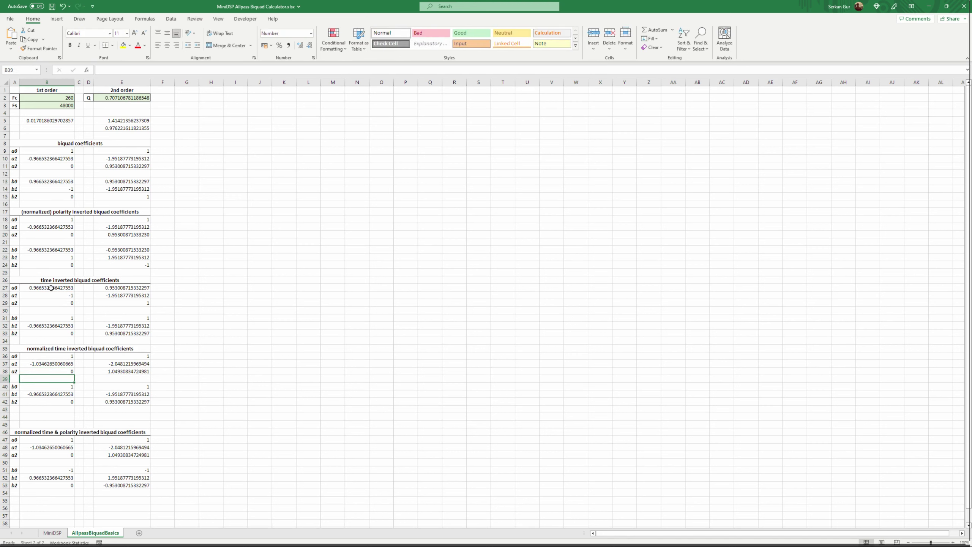
{"action": "key", "text": "Down"}
{"action": "key", "text": "Down"}
{"action": "key", "text": "Down"}
{"action": "key", "text": "Up"}
{"action": "key", "text": "Up"}
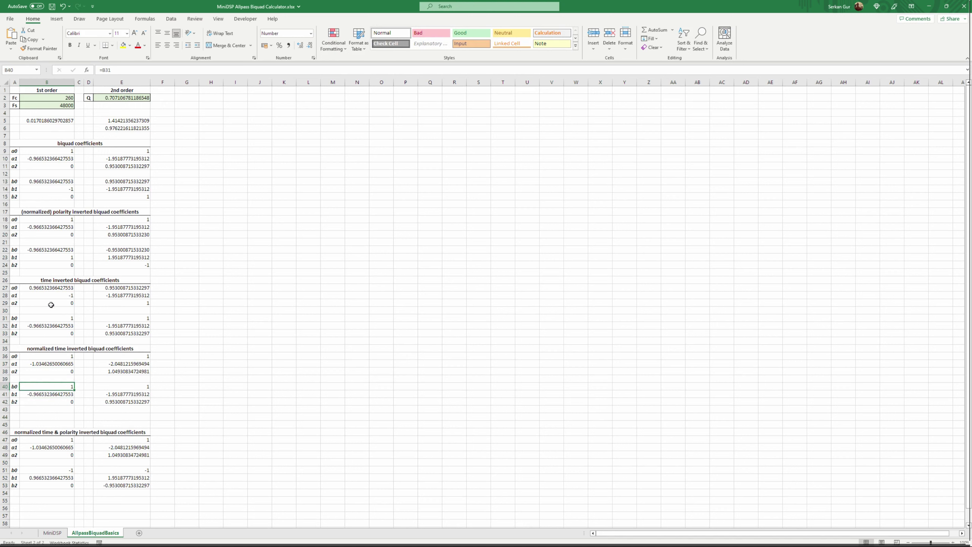
Step: Compare the first-order normalized time inverted coefficients with the normalized time & polarity inverted ones
{"action": "left_click", "coordinate": [50, 356]}
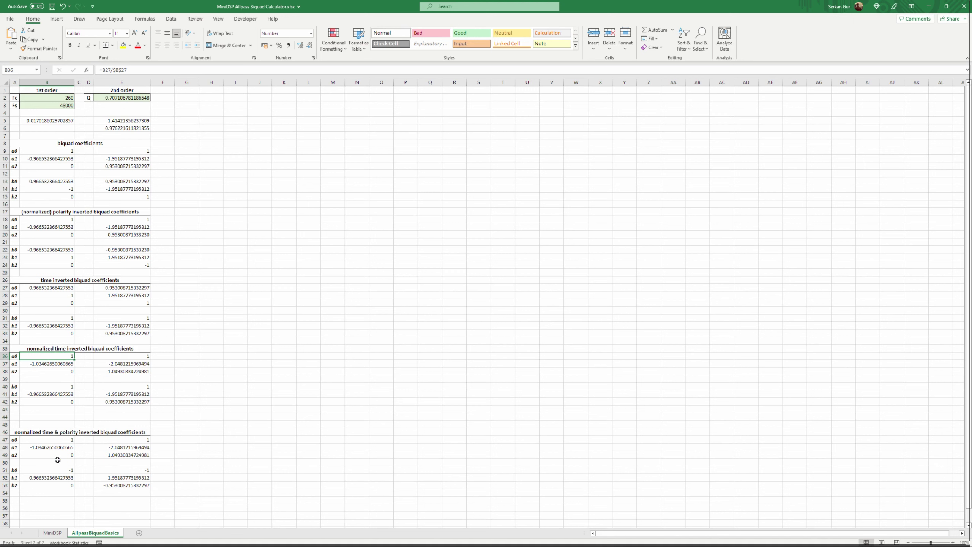
{"action": "left_click_drag", "start_coordinate": [57, 471], "coordinate": [60, 486]}
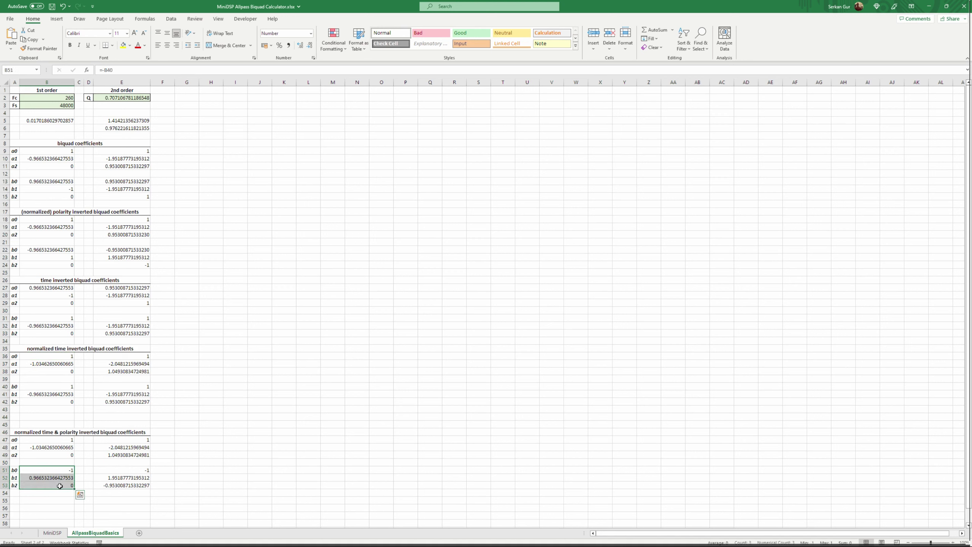
{"action": "left_click_drag", "start_coordinate": [54, 356], "coordinate": [61, 401]}
{"action": "left_click_drag", "start_coordinate": [54, 440], "coordinate": [62, 486]}
Step: Examine the second-order Q in E2 and the intermediate calculations in E5 and E6
{"action": "left_click", "coordinate": [131, 100]}
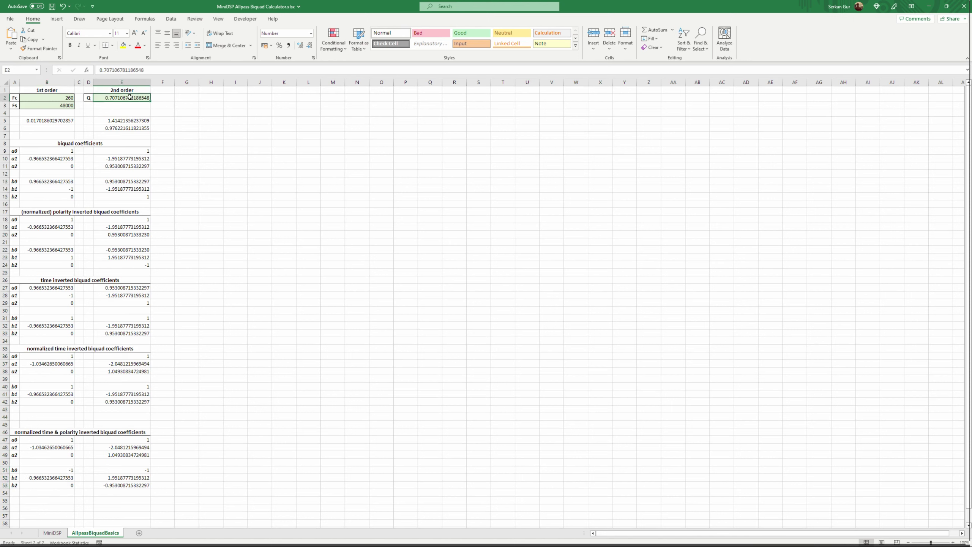
{"action": "left_click", "coordinate": [131, 121]}
{"action": "double_click", "coordinate": [131, 128]}
{"action": "key", "text": "Escape"}
Step: Inspect the second-order a1, b0 and b1 biquad formulas in E10, E13 and E14
{"action": "left_click", "coordinate": [125, 159]}
{"action": "double_click", "coordinate": [125, 159]}
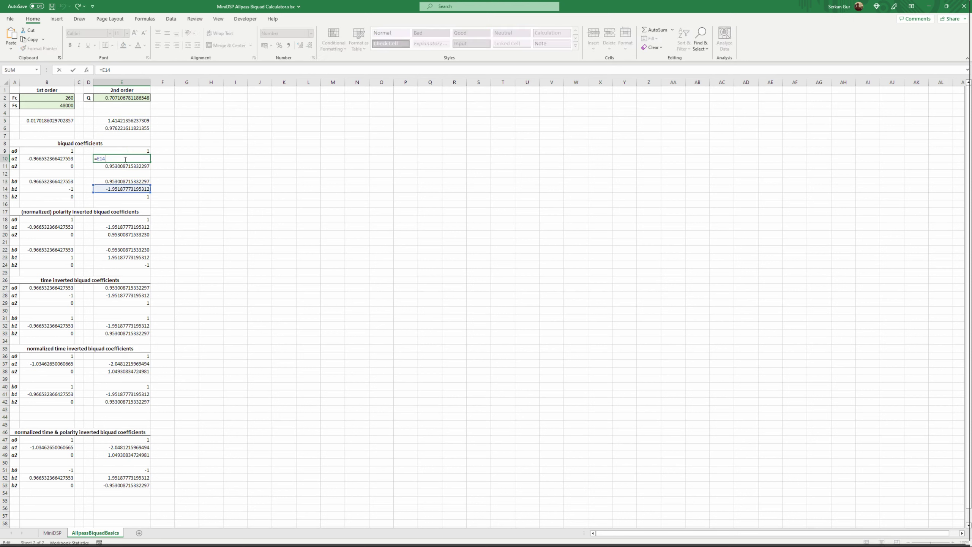
{"action": "key", "text": "Return"}
{"action": "key", "text": "Down"}
{"action": "key", "text": "Down"}
{"action": "key", "text": "F2"}
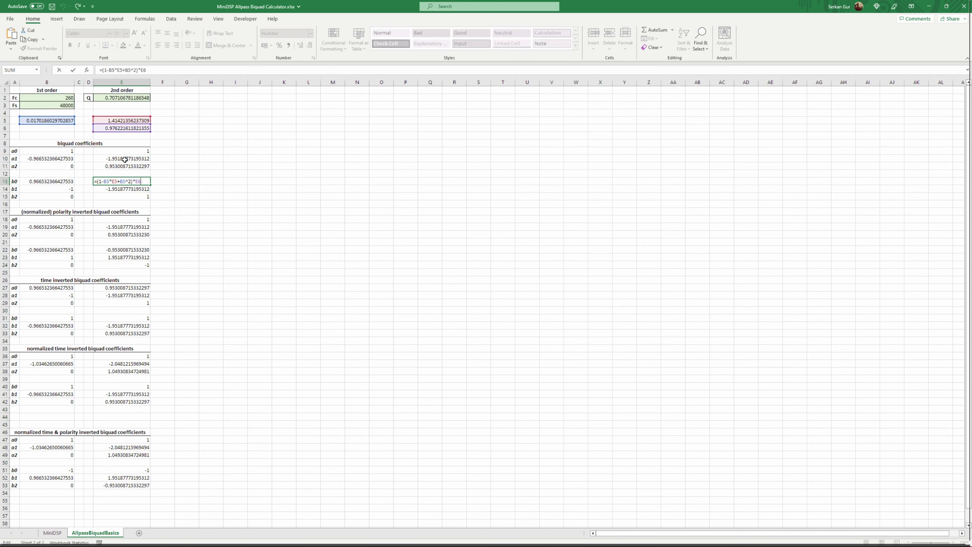
{"action": "key", "text": "Return"}
{"action": "key", "text": "F2"}
{"action": "key", "text": "Return"}
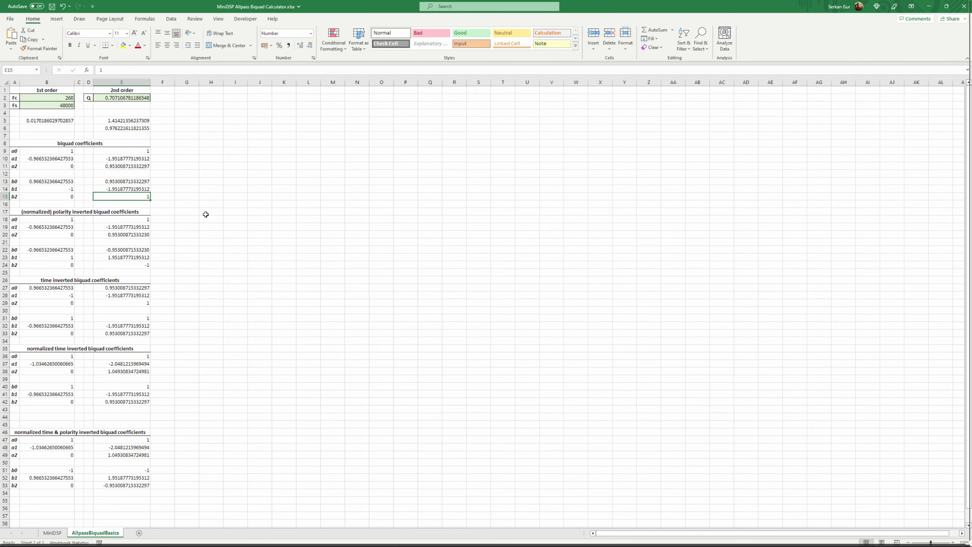
Step: Go to the MiniDSP sheet and examine the sampling rate, center frequency and polarity inputs of filter 1
{"action": "left_click", "coordinate": [53, 532]}
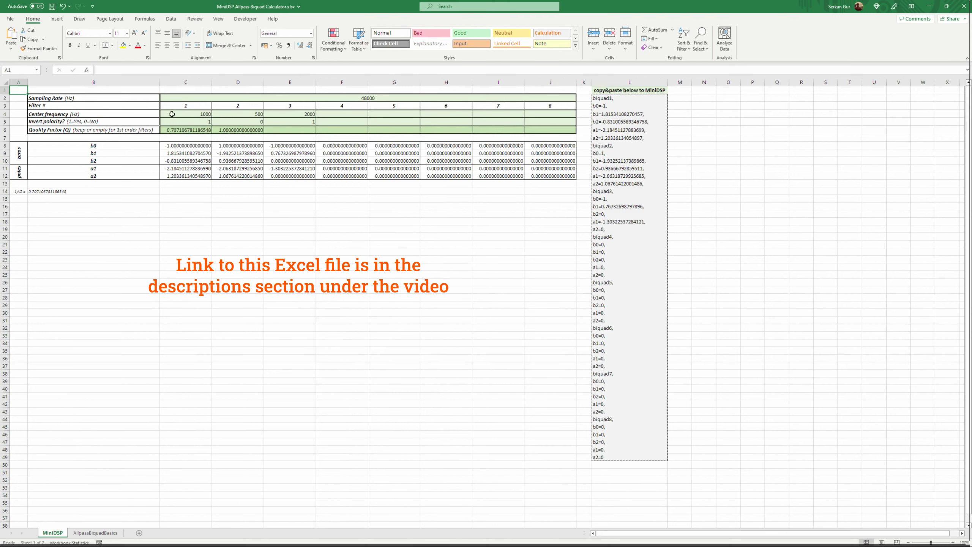
{"action": "left_click", "coordinate": [205, 98]}
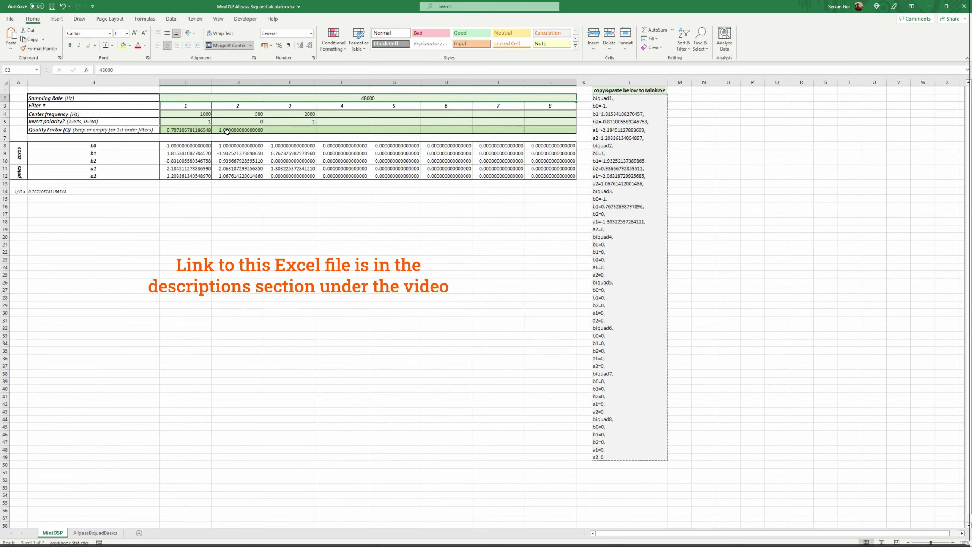
{"action": "left_click", "coordinate": [196, 115]}
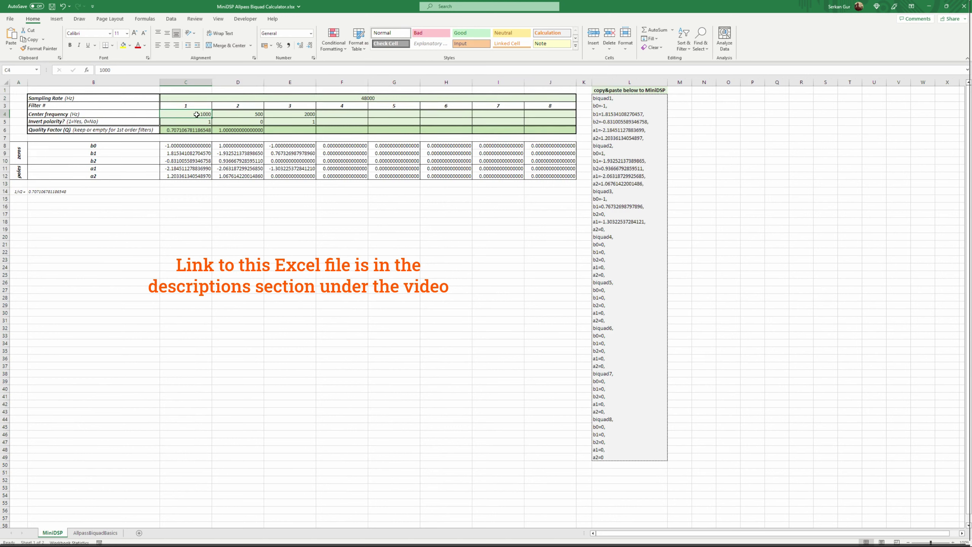
{"action": "key", "text": "Down"}
Step: Turn polarity inversion off for filter 1 with 0 and back on with 1
{"action": "type", "text": "0"}
{"action": "key", "text": "Return"}
{"action": "left_click", "coordinate": [198, 121]}
{"action": "type", "text": "1"}
{"action": "key", "text": "Return"}
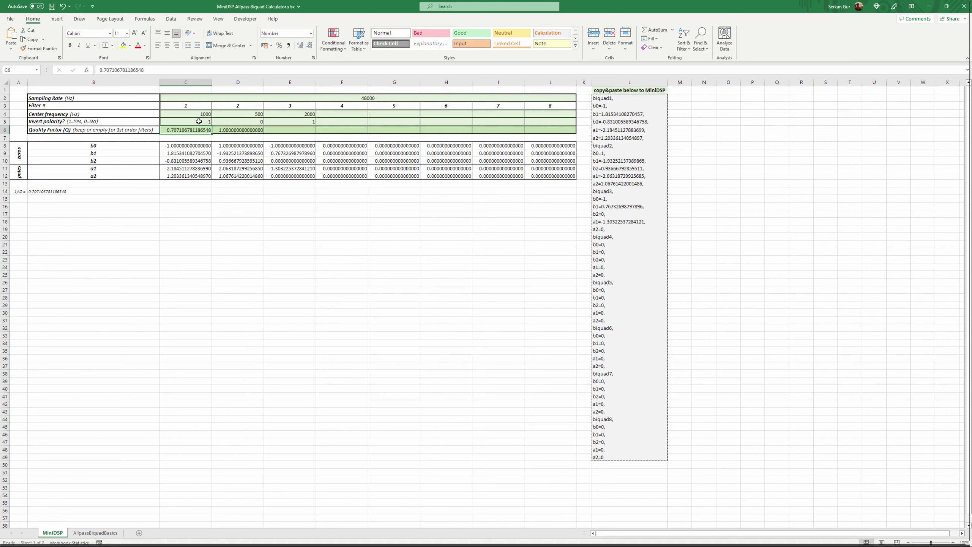
Step: Clear filter 1's quality factor to review its first-order coefficients, and set the quality factor to 0.5
{"action": "key", "text": "Delete"}
{"action": "key", "text": "Down"}
{"action": "key", "text": "Down"}
{"action": "key", "text": "Down"}
{"action": "key", "text": "Down"}
{"action": "key", "text": "Down"}
{"action": "key", "text": "Down"}
{"action": "key", "text": "Up"}
{"action": "key", "text": "Up"}
{"action": "key", "text": "Up"}
{"action": "key", "text": "Up"}
{"action": "key", "text": "Up"}
{"action": "key", "text": "Up"}
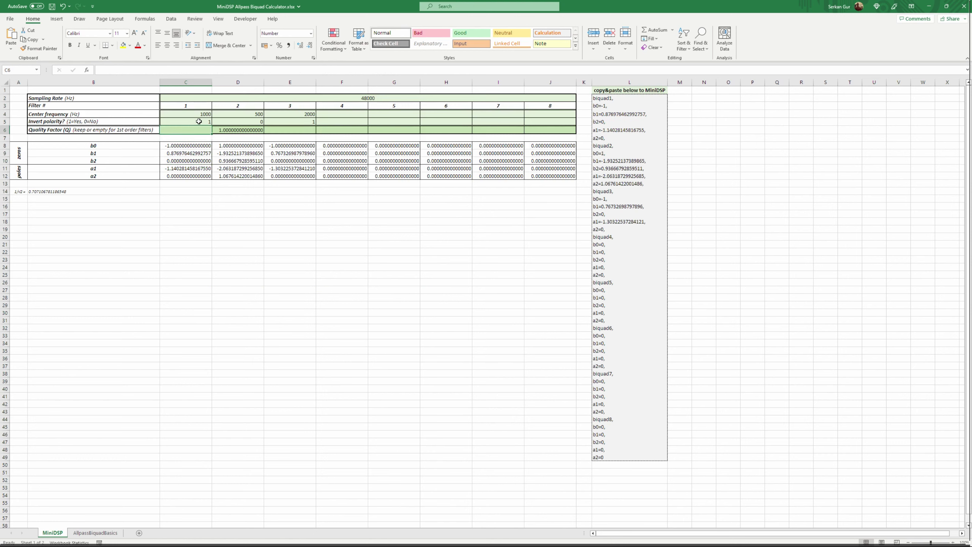
{"action": "type", "text": "0.5"}
{"action": "key", "text": "Return"}
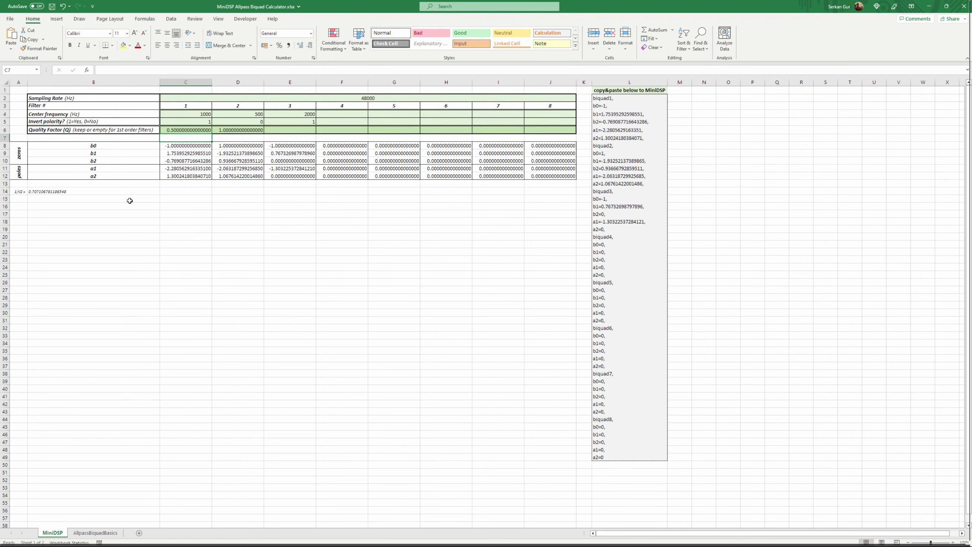
Step: Copy the 1/√2 result from B14 into filter 1's quality factor cell C6 as a value only
{"action": "left_click", "coordinate": [40, 191]}
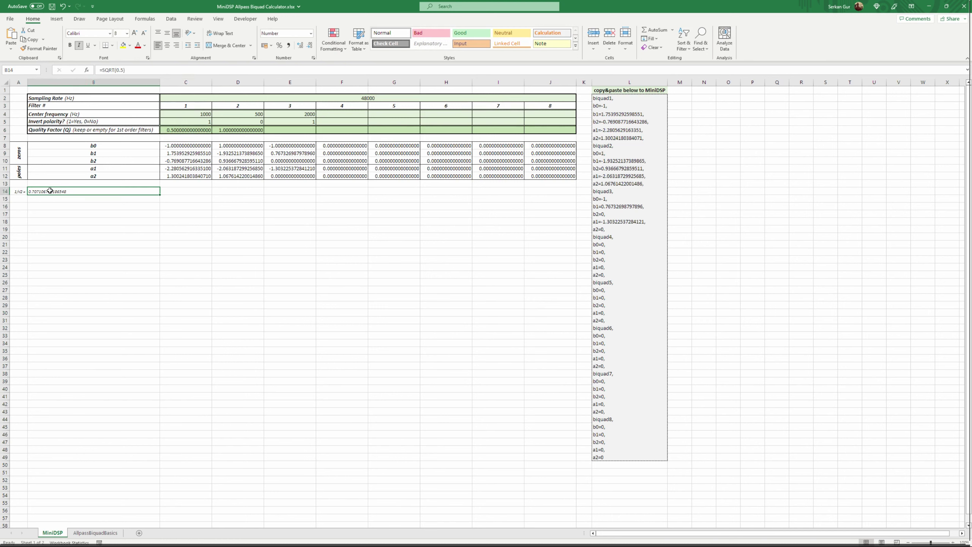
{"action": "key", "text": "ctrl+c"}
{"action": "right_click", "coordinate": [183, 130]}
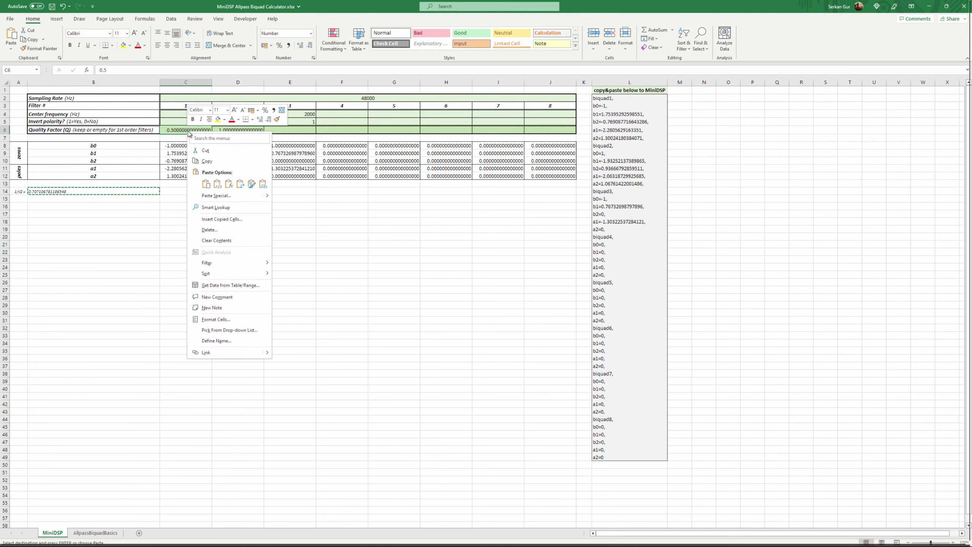
{"action": "left_click", "coordinate": [215, 185]}
{"action": "left_click", "coordinate": [186, 229]}
{"action": "key", "text": "Escape"}
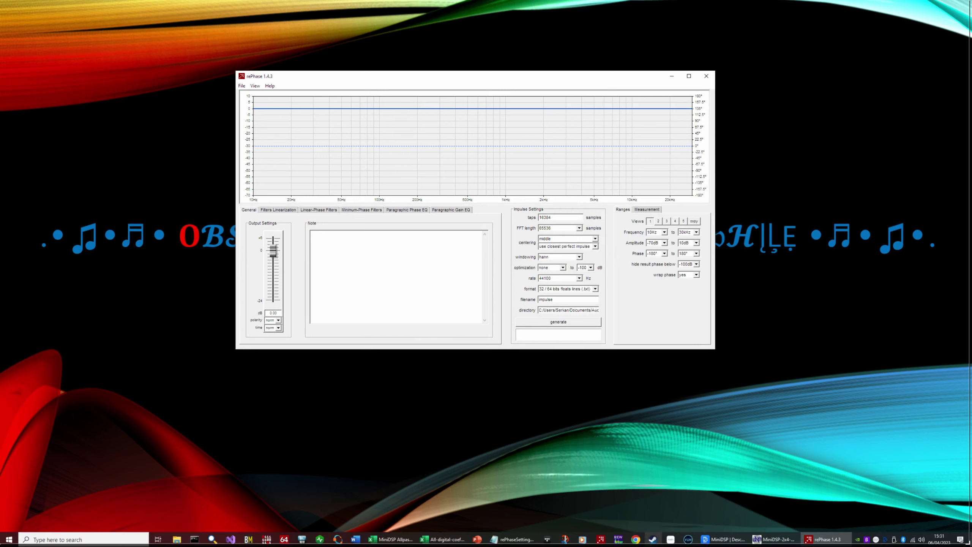
Step: Copy all the settings text from rePhaseSettings.txt in Notepad and load it into rePhase from the clipboard
{"action": "left_click", "coordinate": [510, 540]}
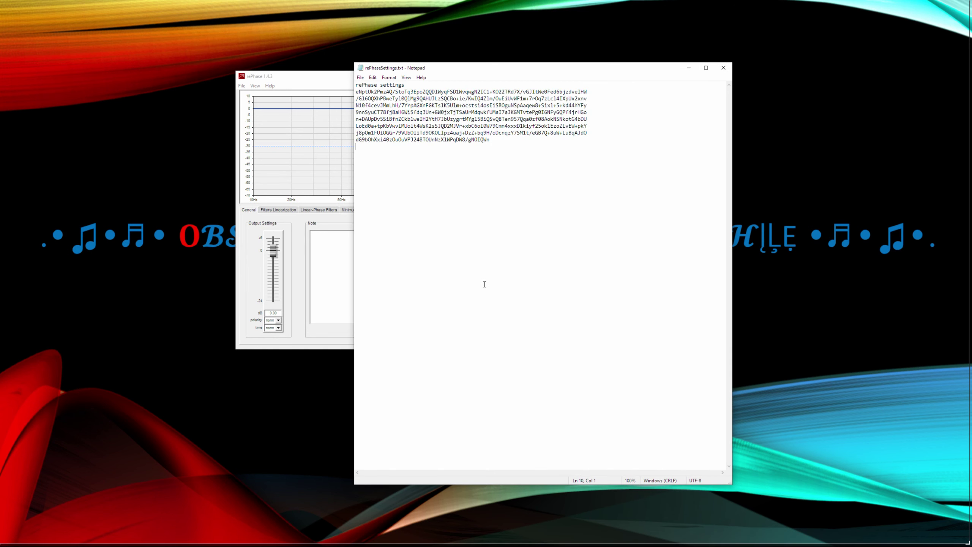
{"action": "key", "text": "ctrl+a"}
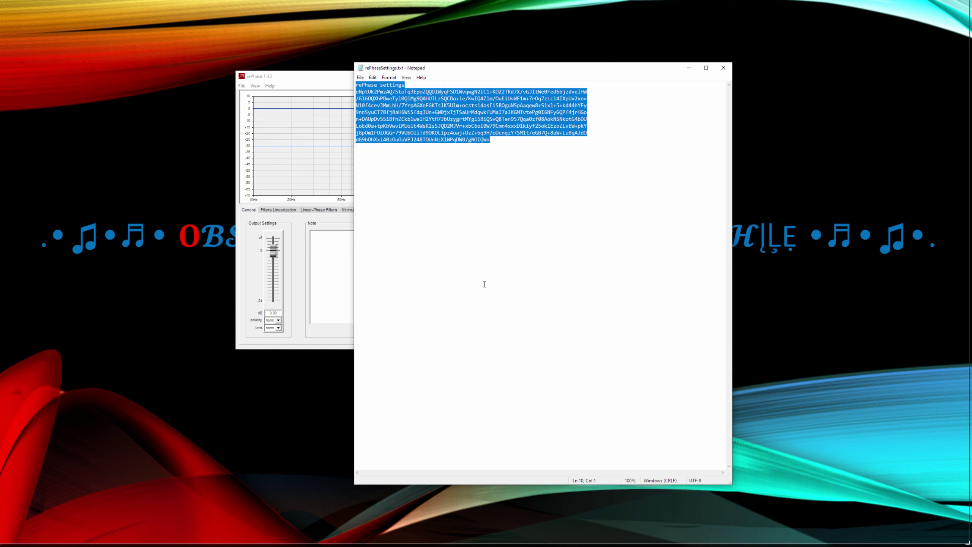
{"action": "left_click", "coordinate": [295, 78]}
{"action": "left_click", "coordinate": [241, 86]}
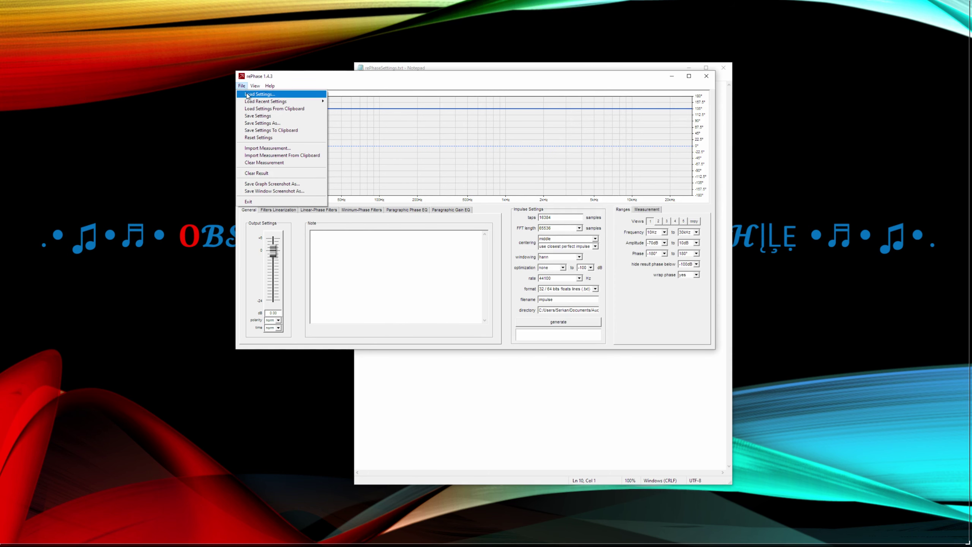
{"action": "left_click", "coordinate": [256, 110]}
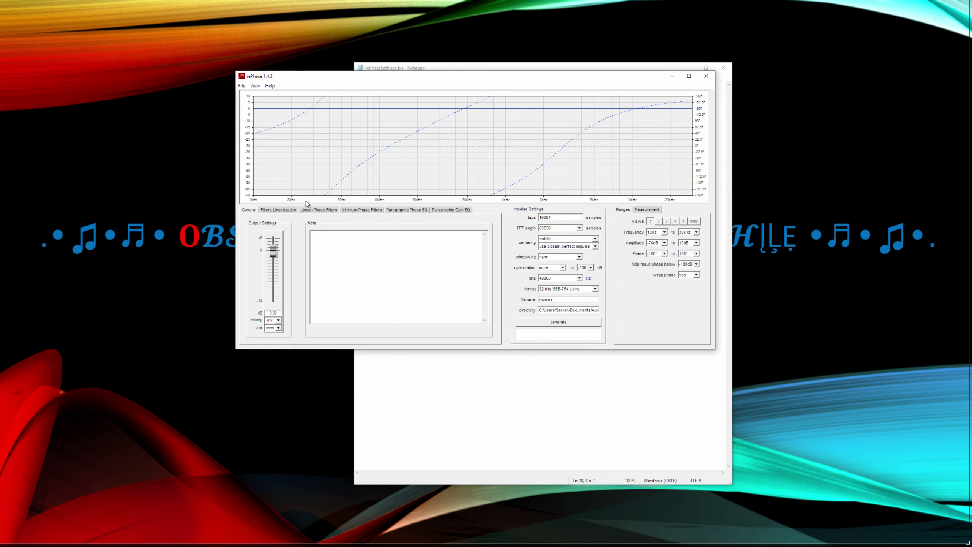
Step: Close the Notepad settings file, maximize rePhase and show its minimum-phase filters phase linearization settings
{"action": "left_click", "coordinate": [317, 212]}
{"action": "key", "text": "alt+Tab"}
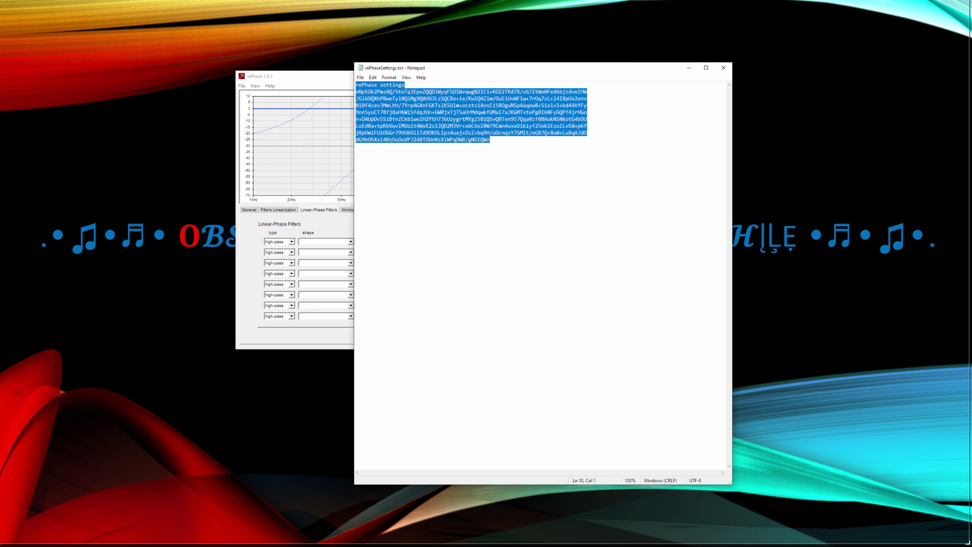
{"action": "left_click", "coordinate": [723, 68]}
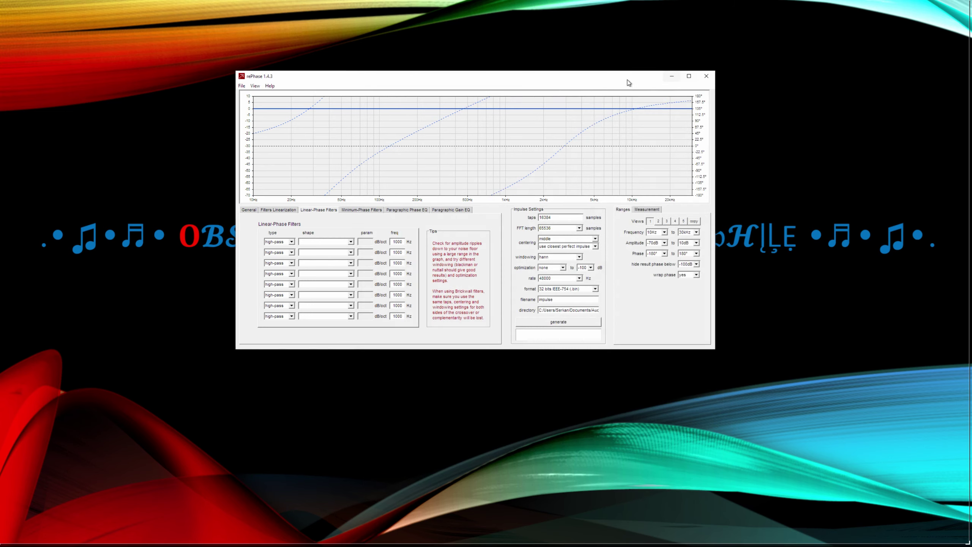
{"action": "left_click", "coordinate": [689, 76]}
{"action": "left_click", "coordinate": [43, 409]}
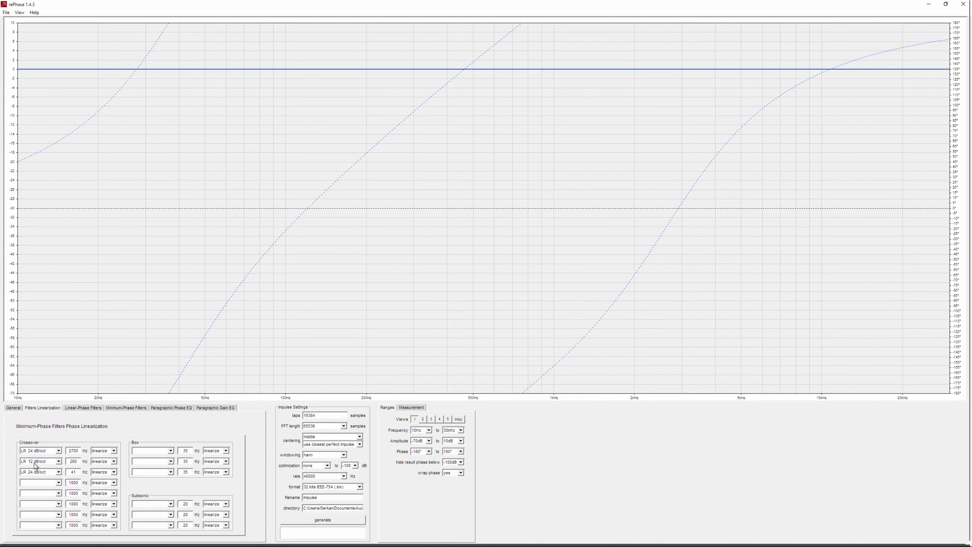
Step: Review the 260 Hz and 41 Hz crossover frequencies, the general output polarity setting and the filters linearization settings in rePhase
{"action": "double_click", "coordinate": [75, 461]}
{"action": "double_click", "coordinate": [78, 473]}
{"action": "left_click", "coordinate": [13, 408]}
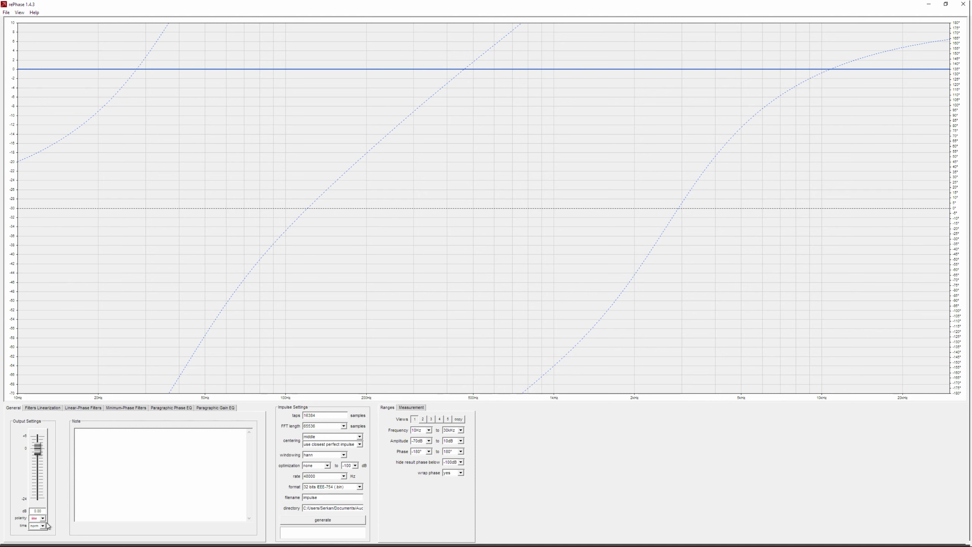
{"action": "left_click", "coordinate": [47, 409]}
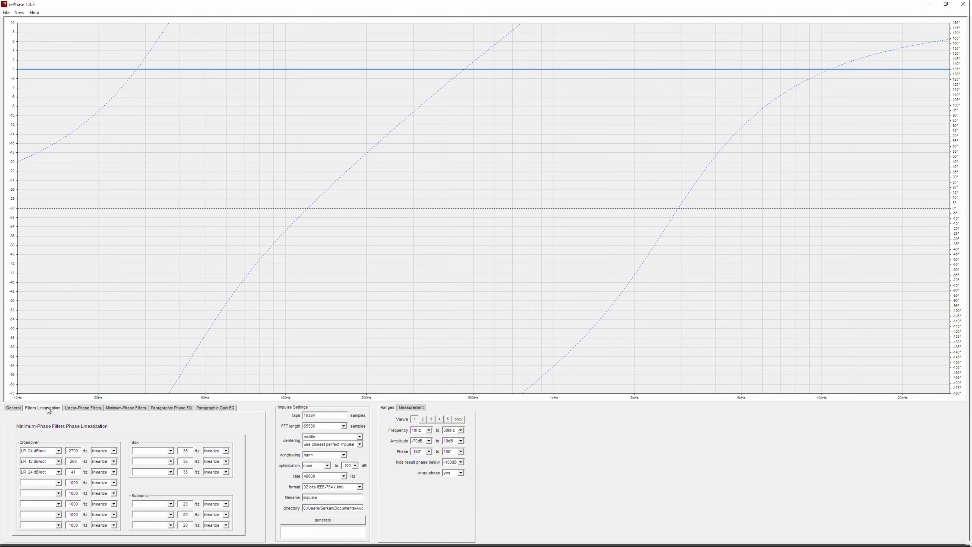
Step: Arrange the restored rePhase window side by side with the MiniDSP Allpass Biquad Calculator workbook in Excel
{"action": "left_click", "coordinate": [945, 5]}
{"action": "left_click_drag", "start_coordinate": [553, 78], "coordinate": [349, 22]}
{"action": "mouse_move", "coordinate": [767, 539]}
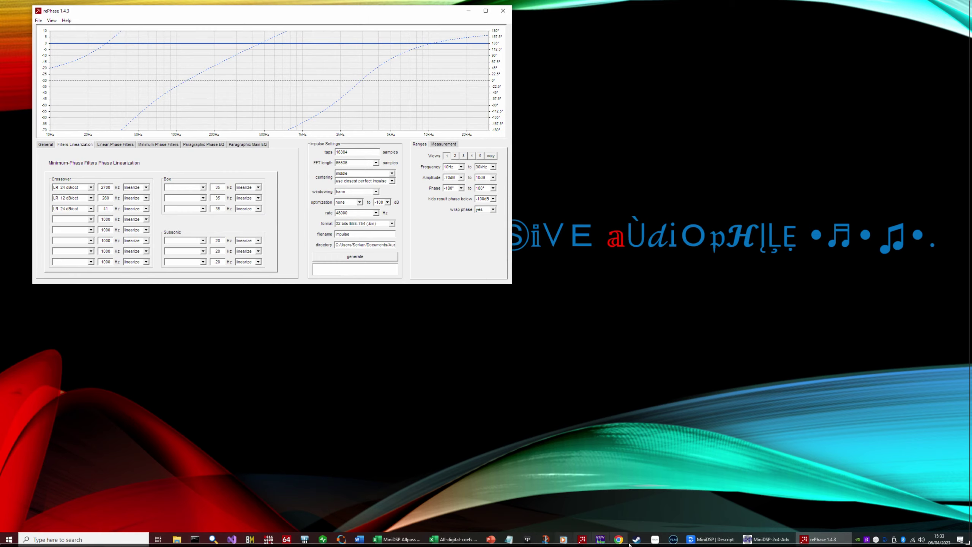
{"action": "left_click", "coordinate": [397, 539]}
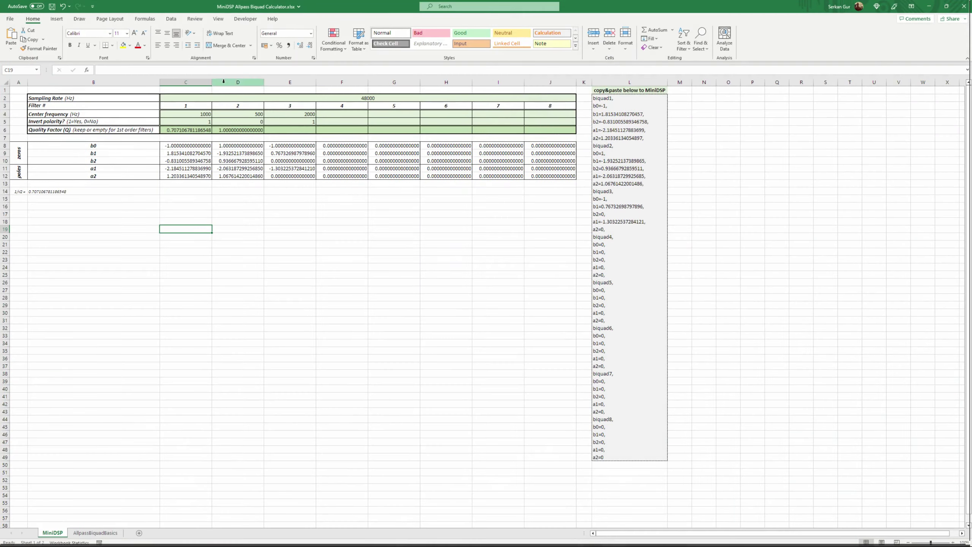
{"action": "left_click", "coordinate": [946, 6]}
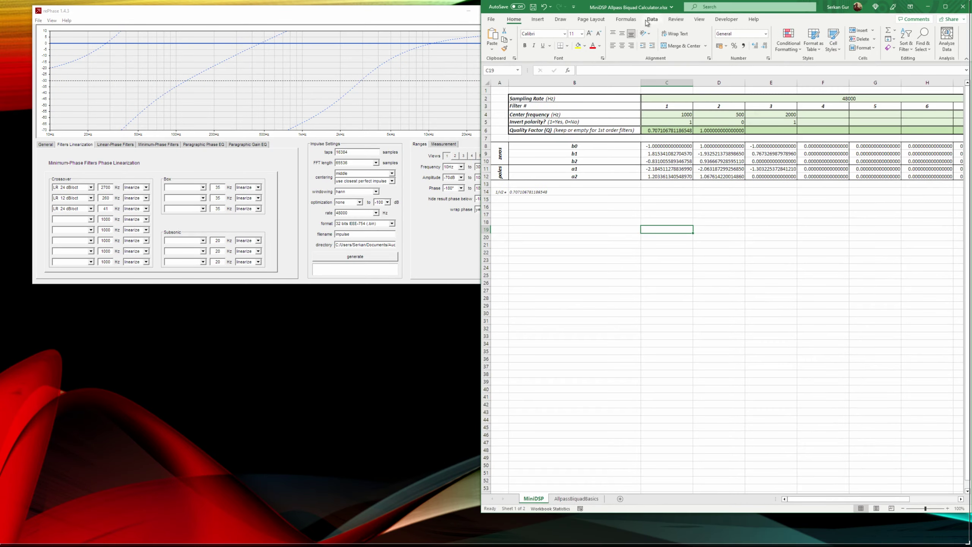
{"action": "left_click_drag", "start_coordinate": [386, 12], "coordinate": [354, 9]}
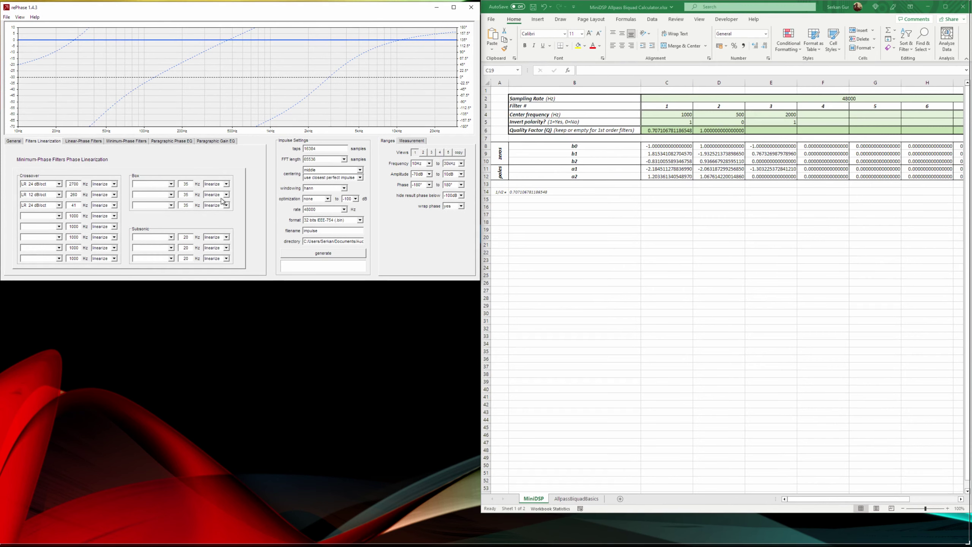
Step: Set filter 1's center frequency to 2700 Hz and check its quality factor
{"action": "left_click", "coordinate": [681, 115]}
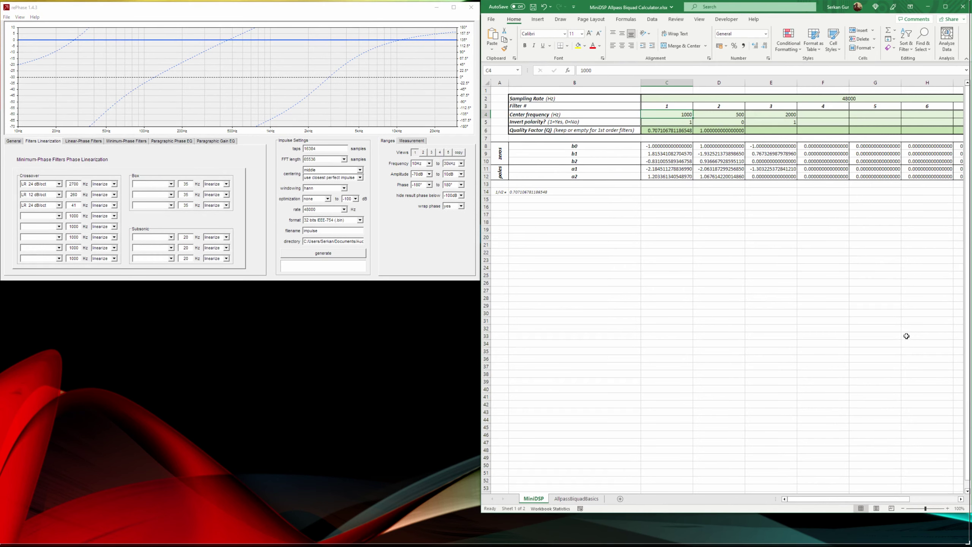
{"action": "type", "text": "270"}
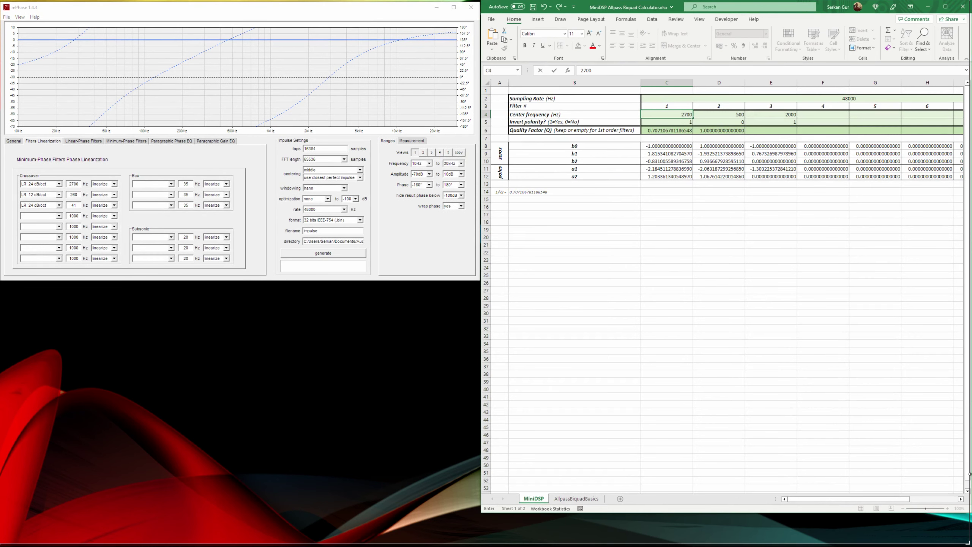
{"action": "key", "text": "Return"}
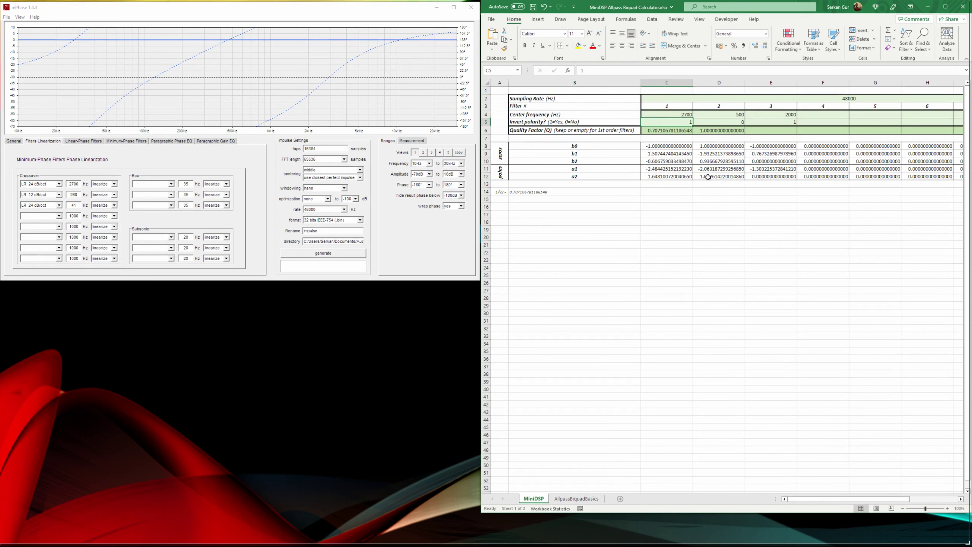
{"action": "left_click", "coordinate": [677, 131]}
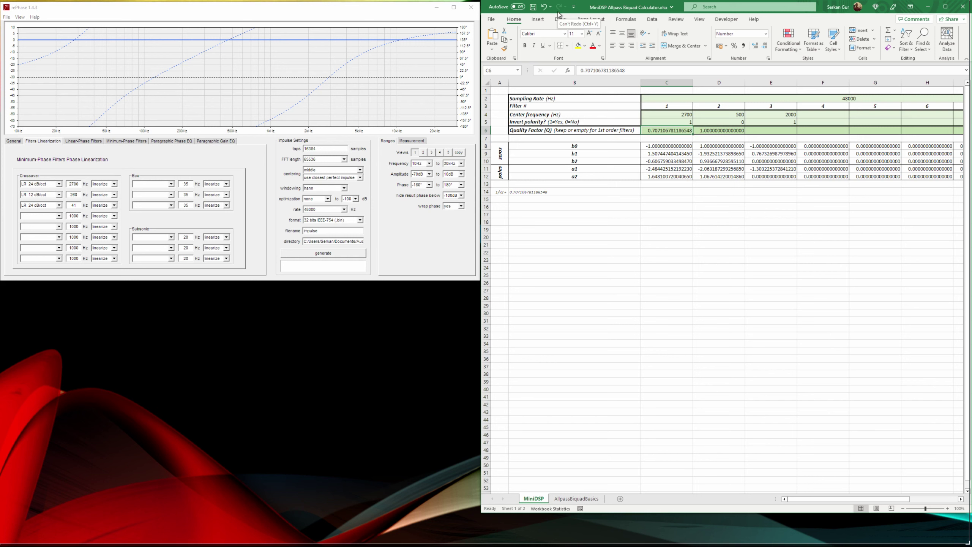
Step: Set filter 2's center frequency to 260 Hz and its invert polarity to 1, then check the polarity setting in rePhase
{"action": "left_click", "coordinate": [715, 116]}
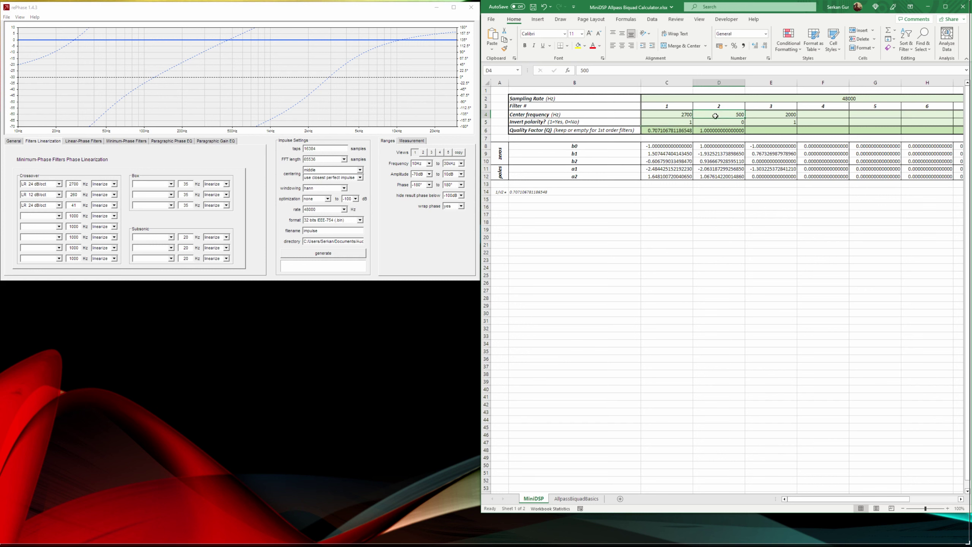
{"action": "type", "text": "260"}
{"action": "key", "text": "Return"}
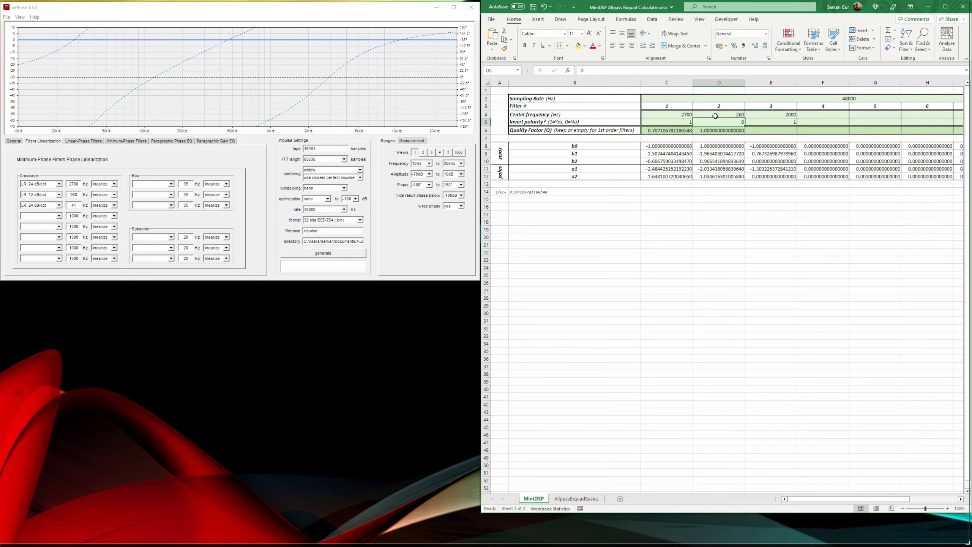
{"action": "type", "text": "1"}
{"action": "key", "text": "Return"}
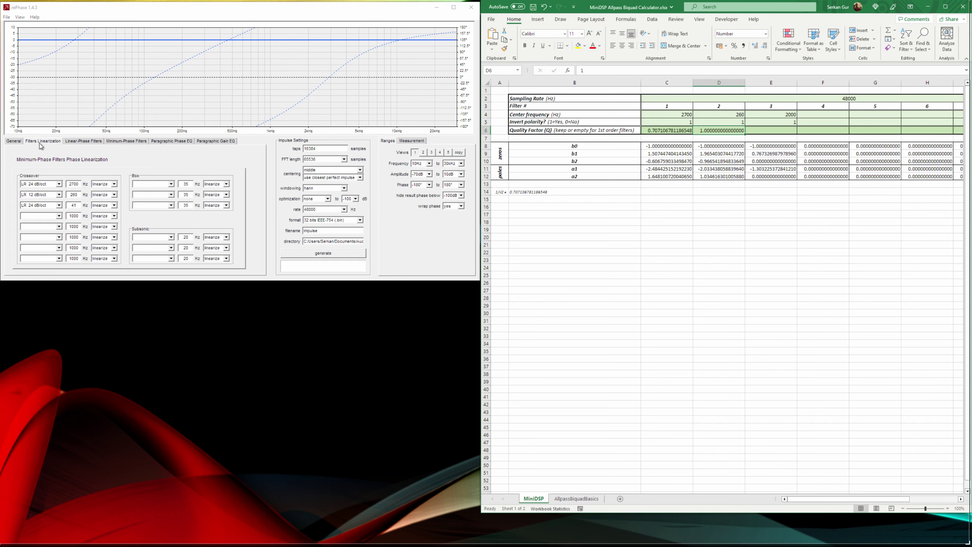
{"action": "left_click", "coordinate": [14, 141]}
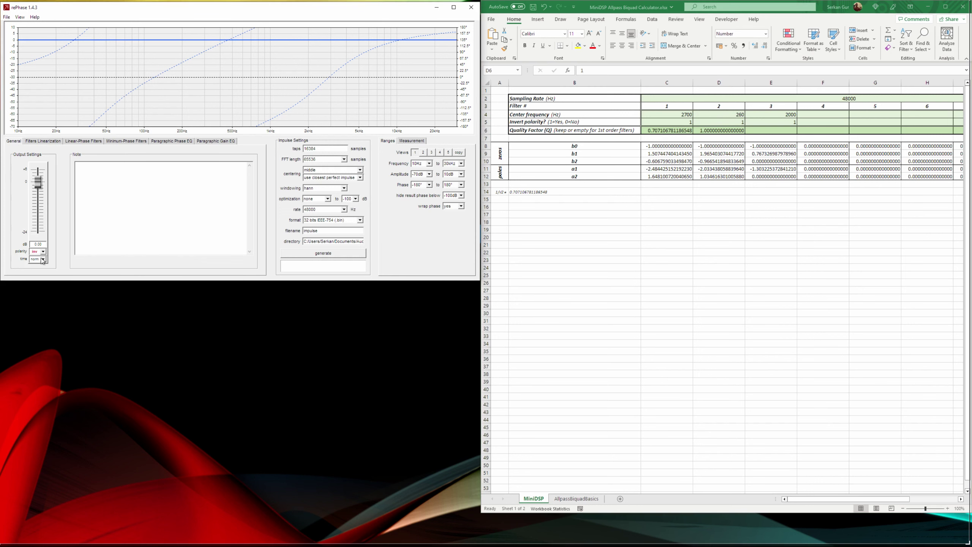
{"action": "left_click", "coordinate": [34, 142]}
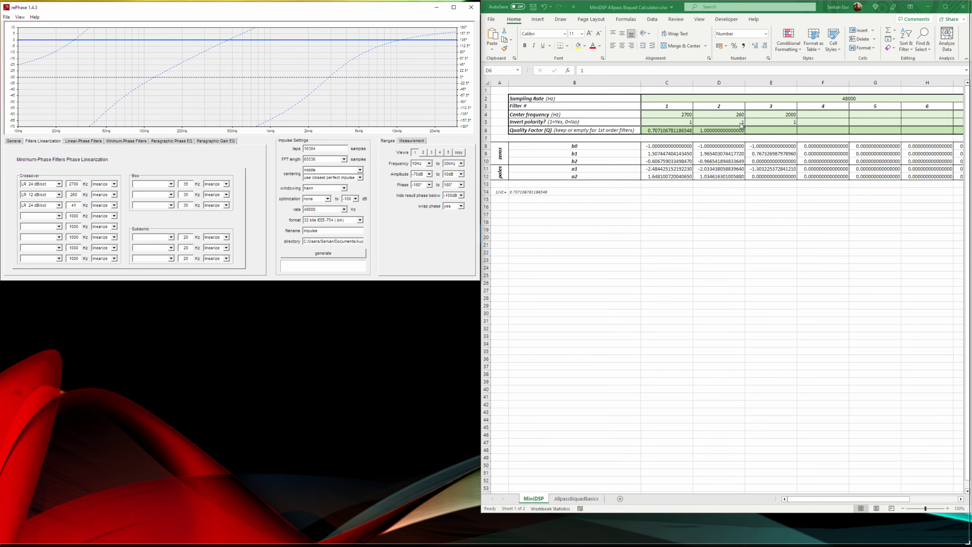
Step: Clear filter 2's quality factor to make it first order and inspect its b1 and a1 coefficients
{"action": "left_click", "coordinate": [780, 123]}
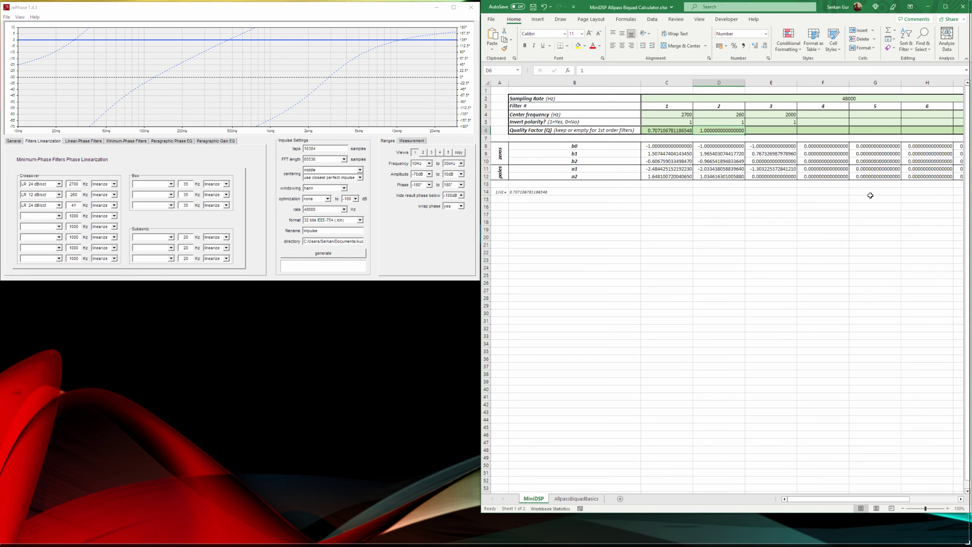
{"action": "key", "text": "Delete"}
{"action": "left_click", "coordinate": [721, 154]}
{"action": "left_click", "coordinate": [724, 169]}
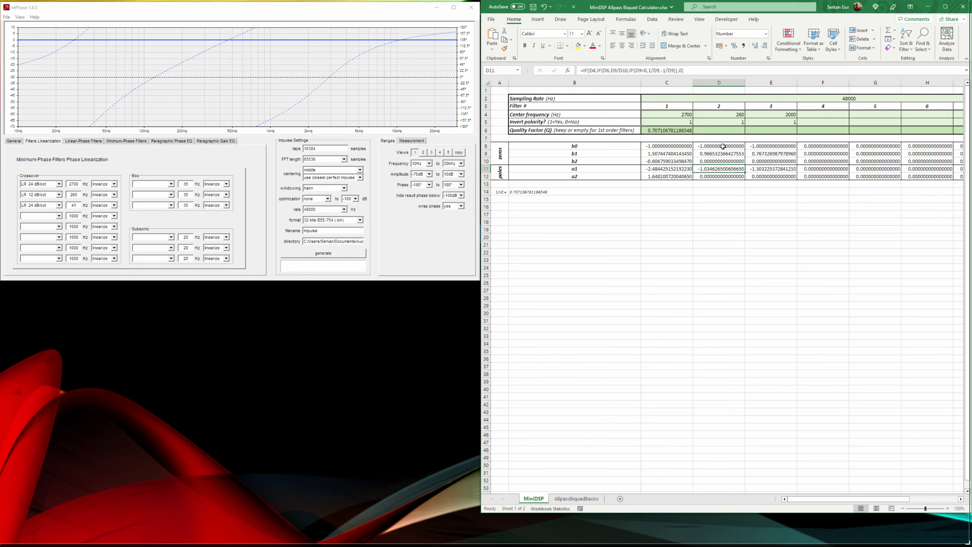
{"action": "left_click", "coordinate": [722, 153]}
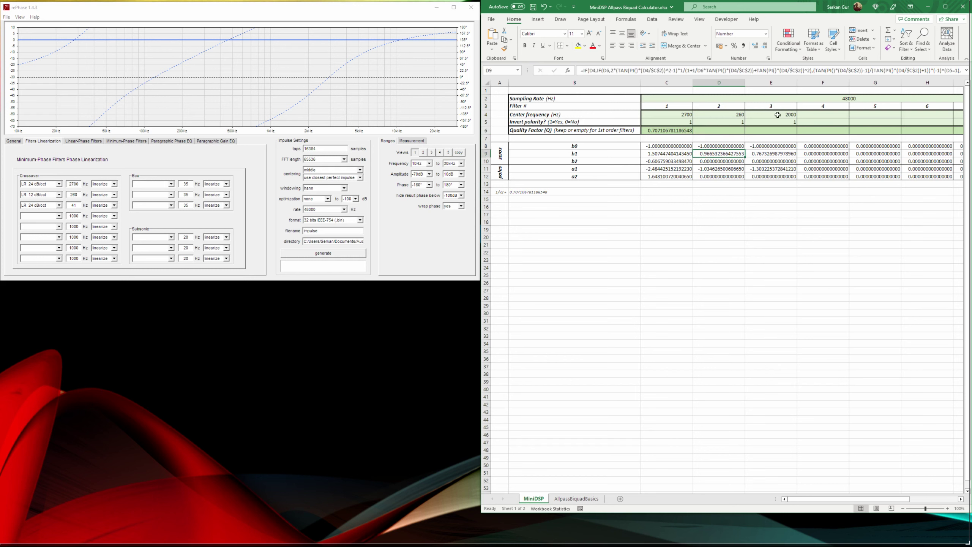
Step: Set filter 3's center frequency to 41 Hz
{"action": "left_click", "coordinate": [792, 116]}
{"action": "type", "text": "41"}
{"action": "key", "text": "Return"}
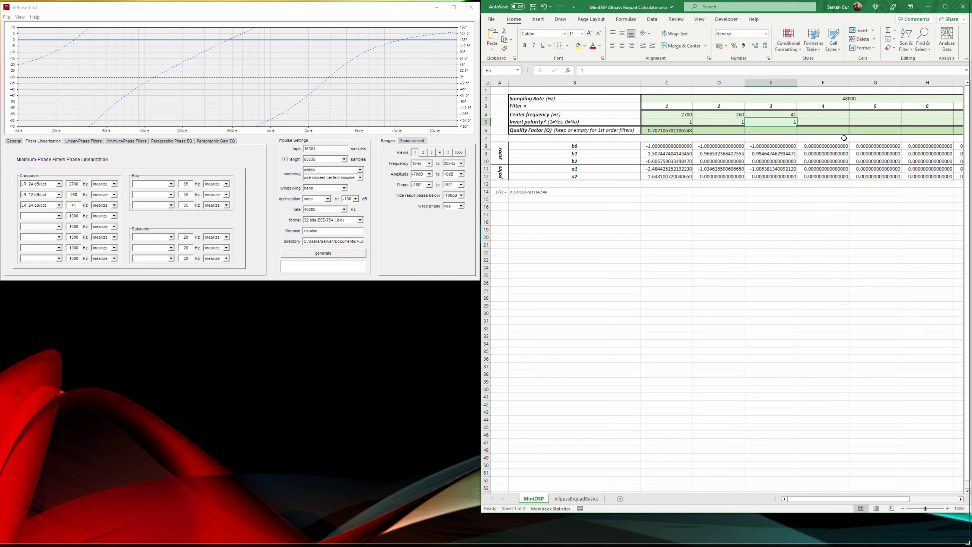
Step: Copy filter 1's quality factor into filter 3's quality factor cell E6
{"action": "left_click", "coordinate": [787, 130]}
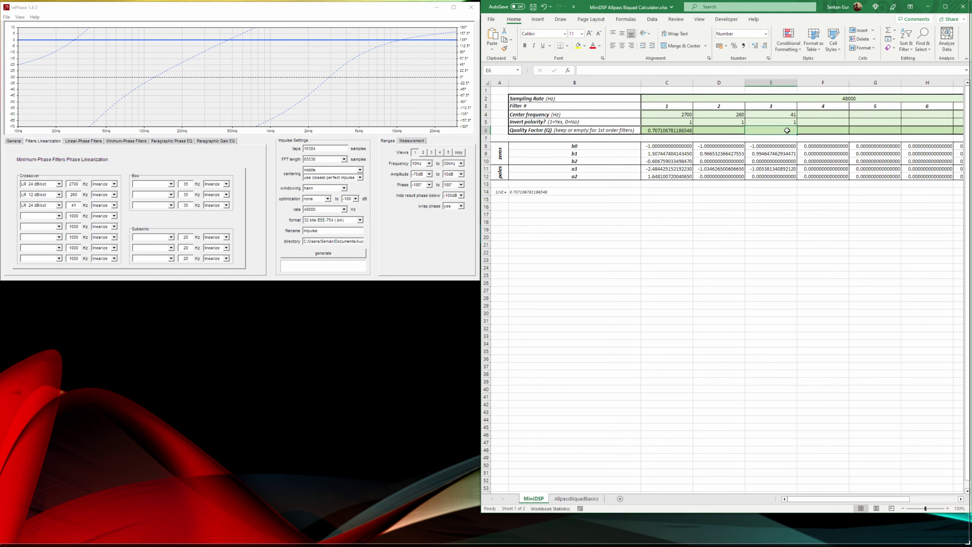
{"action": "left_click", "coordinate": [652, 131]}
{"action": "key", "text": "ctrl+c"}
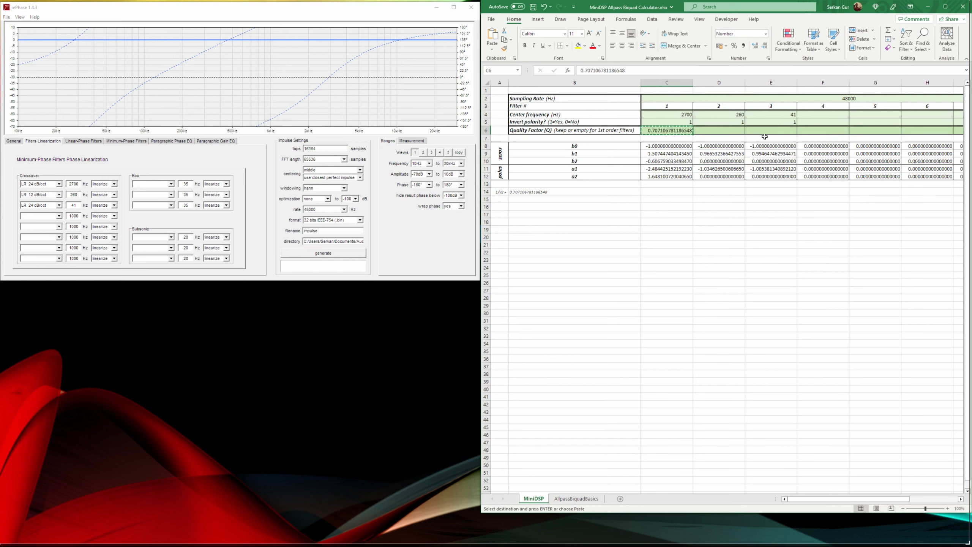
{"action": "left_click", "coordinate": [765, 130]}
{"action": "key", "text": "ctrl+v"}
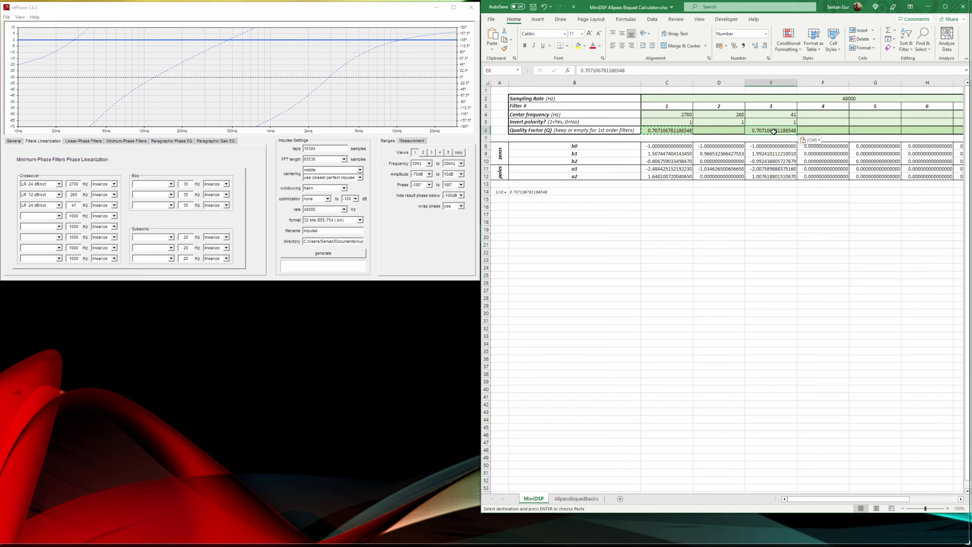
Step: Set filter 3's quality factor to 0.6 and glance at the generated MiniDSP coefficient list in the full-size workbook
{"action": "type", "text": "0.6"}
{"action": "key", "text": "Return"}
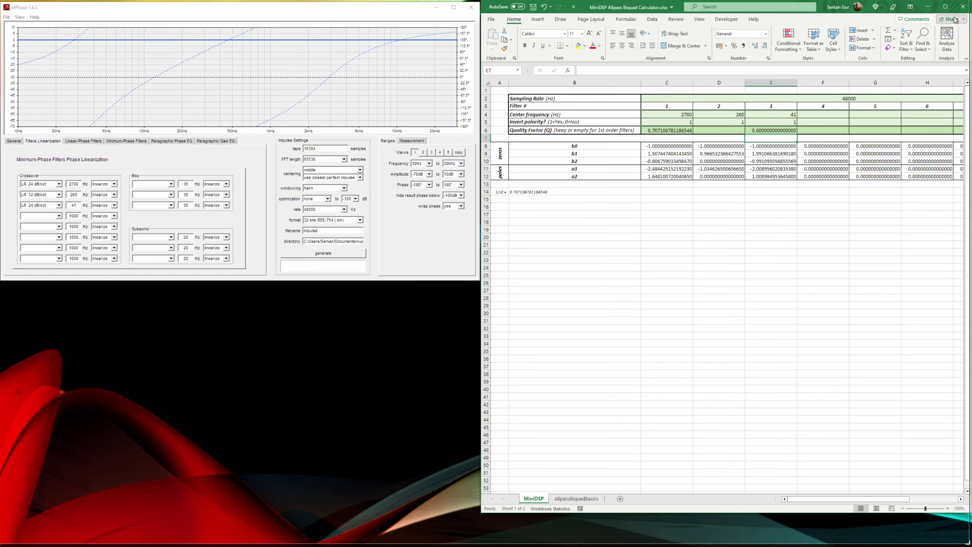
{"action": "left_click", "coordinate": [945, 6]}
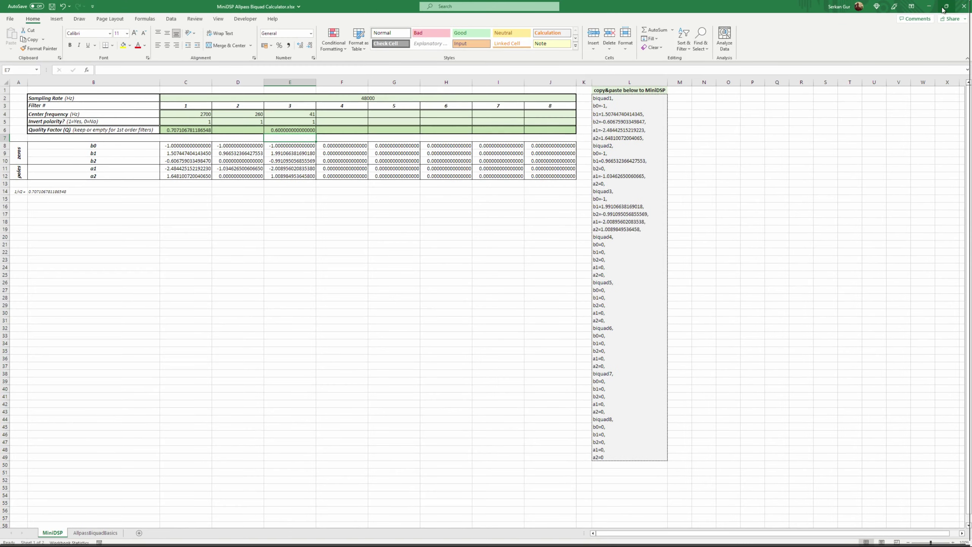
{"action": "left_click", "coordinate": [946, 7]}
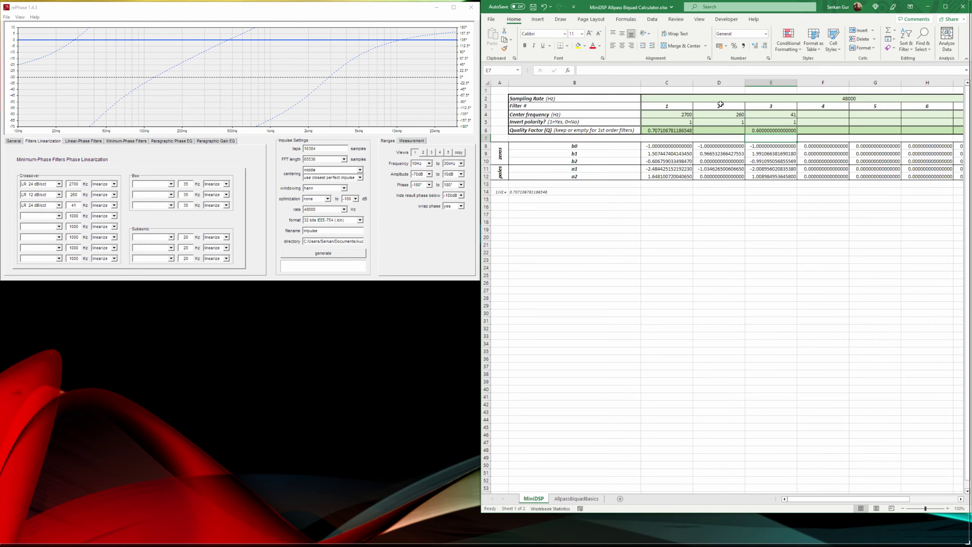
Step: Change rePhase's 2700 Hz crossover to LR 48 dB/oct, and give filter 4 a 2700 Hz center frequency with invert polarity 1
{"action": "left_click", "coordinate": [59, 185]}
{"action": "left_click", "coordinate": [50, 211]}
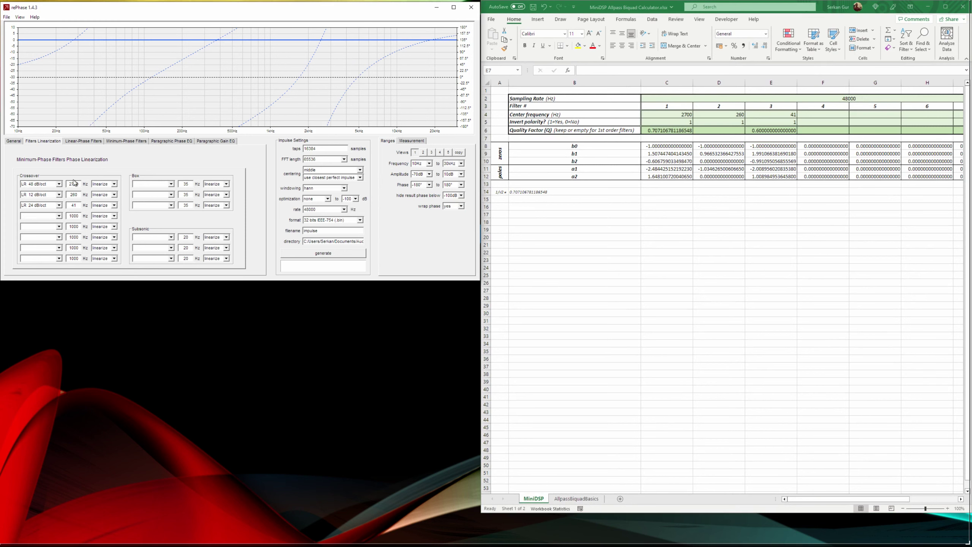
{"action": "left_click", "coordinate": [819, 115]}
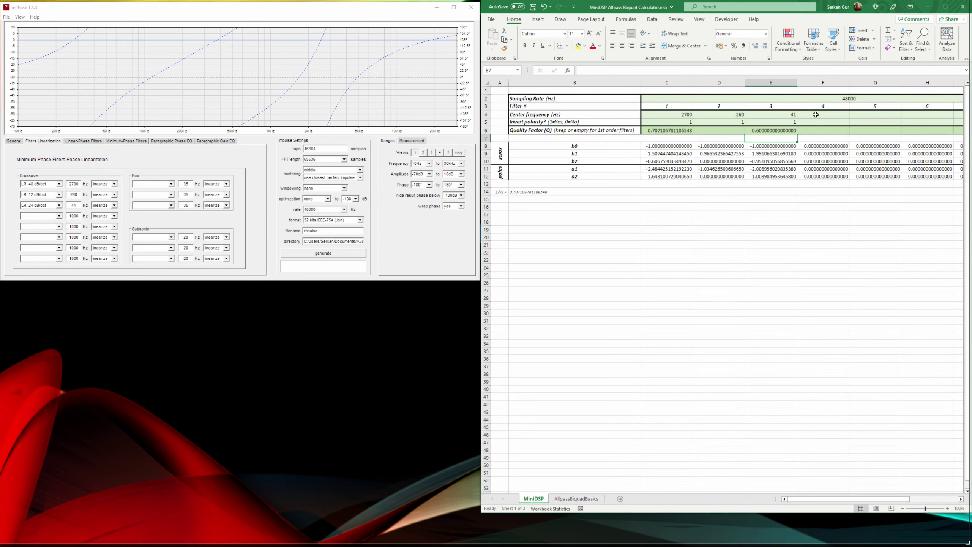
{"action": "type", "text": "2700"}
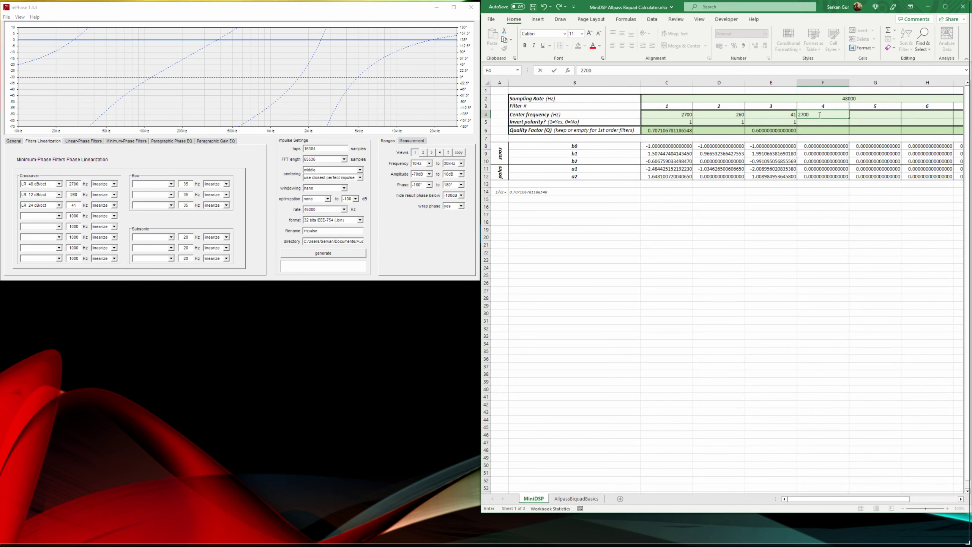
{"action": "key", "text": "Return"}
{"action": "type", "text": "1"}
{"action": "key", "text": "Return"}
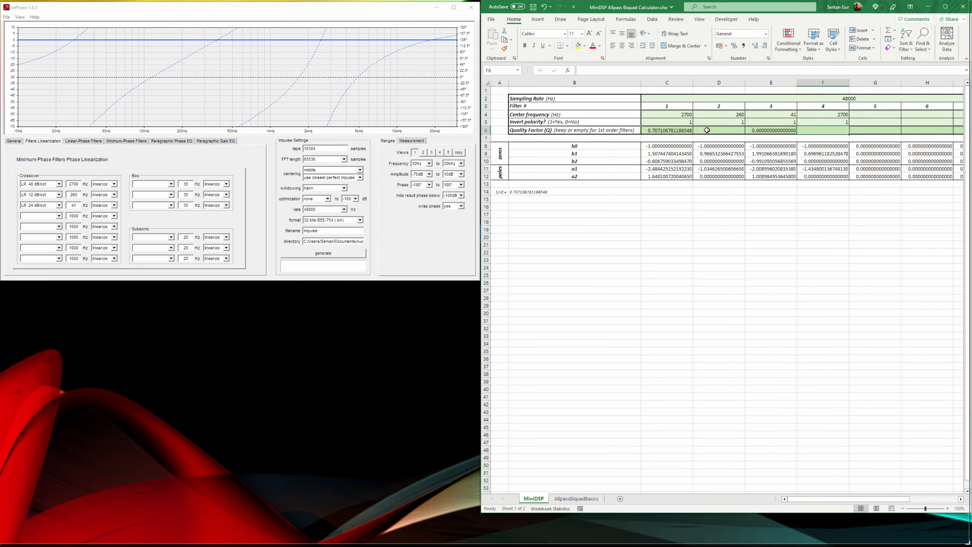
Step: Copy filter 1's quality factor into filter 4 and clear filter 4's center frequency
{"action": "left_click", "coordinate": [674, 130]}
{"action": "key", "text": "ctrl+c"}
{"action": "left_click", "coordinate": [817, 131]}
{"action": "key", "text": "ctrl+v"}
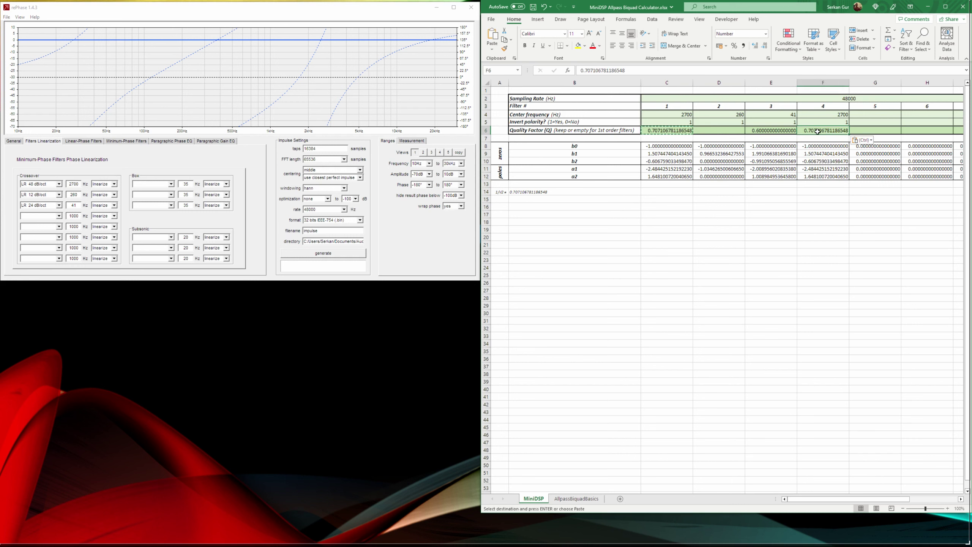
{"action": "key", "text": "Escape"}
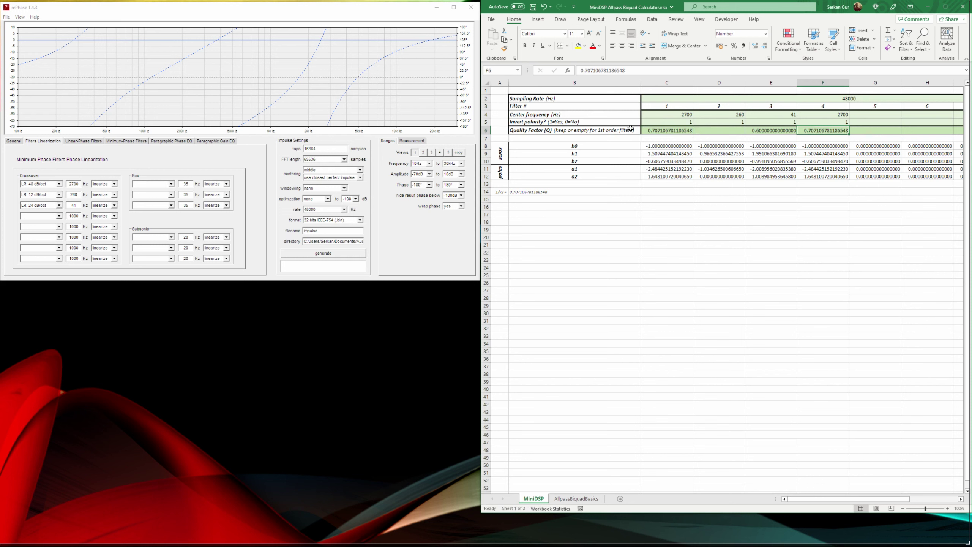
{"action": "left_click", "coordinate": [826, 113]}
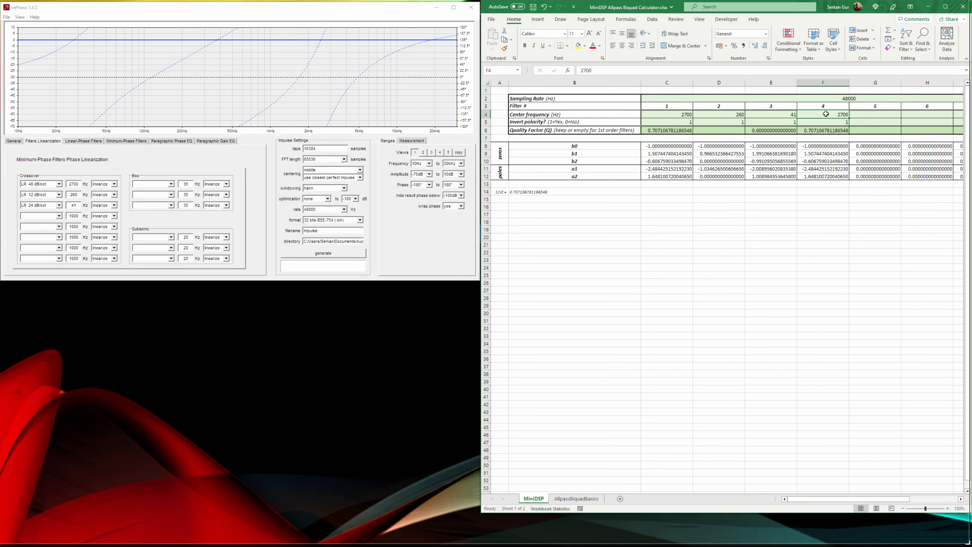
{"action": "key", "text": "Delete"}
Step: Copy the complete biquad coefficient list in L2:L49 for MiniDSP and minimize the workbook
{"action": "left_click", "coordinate": [945, 6]}
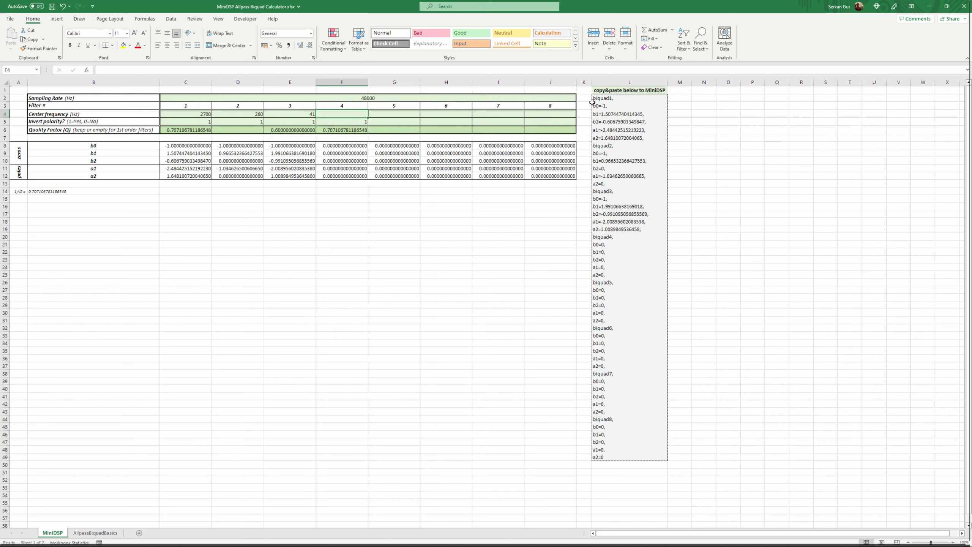
{"action": "left_click_drag", "start_coordinate": [606, 98], "coordinate": [639, 458]}
{"action": "key", "text": "ctrl+c"}
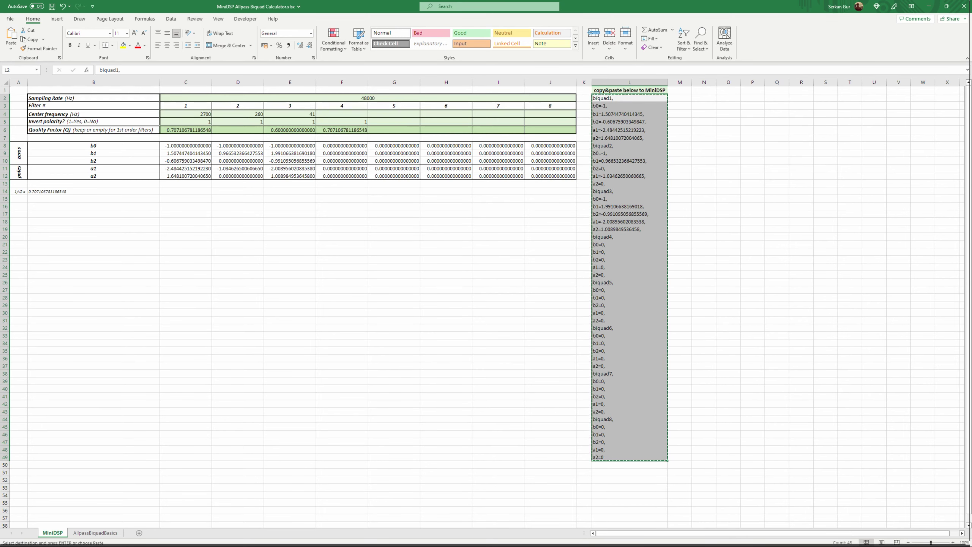
{"action": "left_click", "coordinate": [930, 9]}
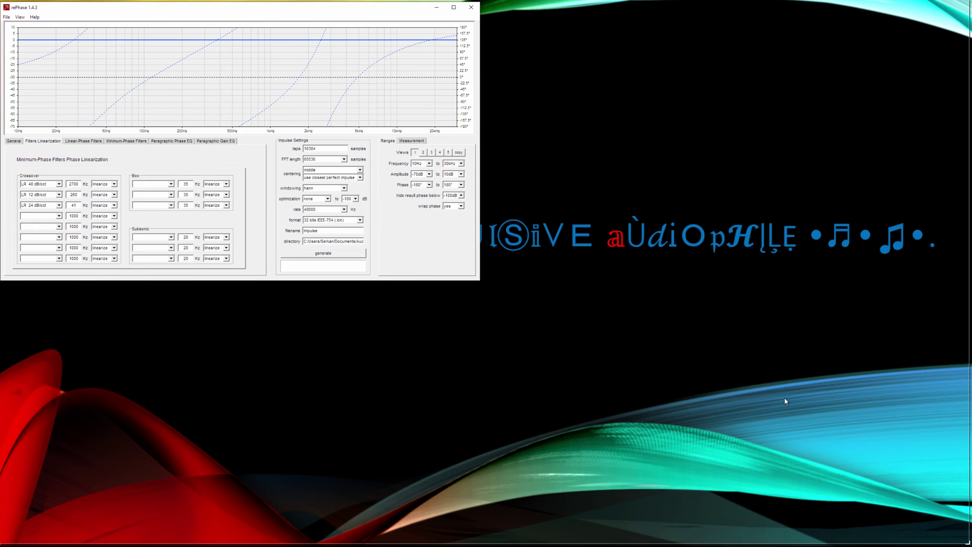
Step: Switch to the MiniDSP-2x4-Adv window, enlarge it, and reposition it toward the middle of the desktop
{"action": "left_click", "coordinate": [781, 540]}
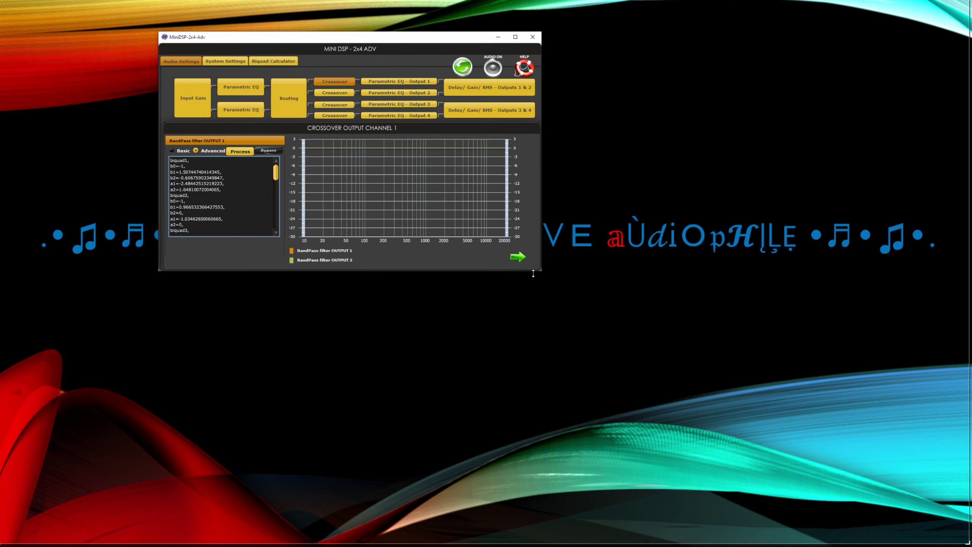
{"action": "left_click_drag", "start_coordinate": [541, 272], "coordinate": [767, 398]}
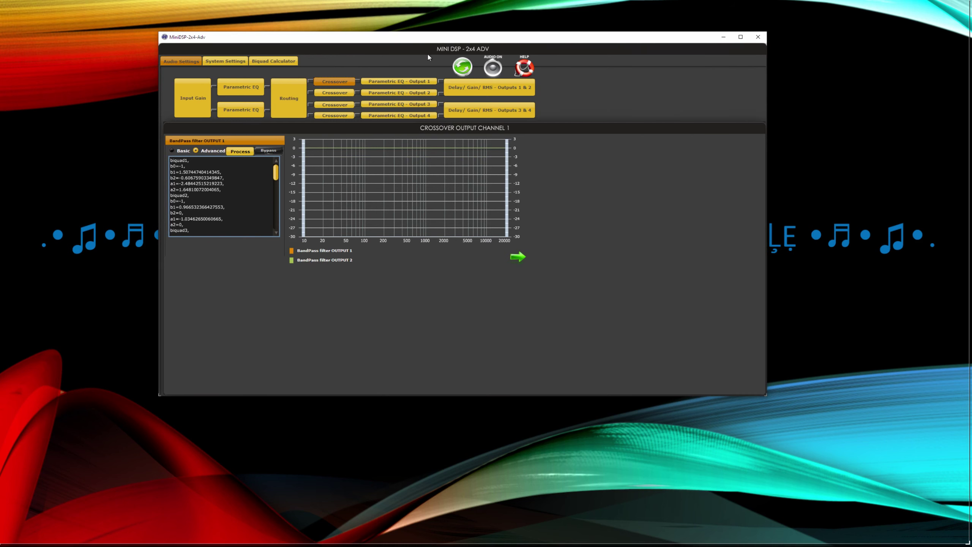
{"action": "left_click_drag", "start_coordinate": [407, 36], "coordinate": [477, 73]}
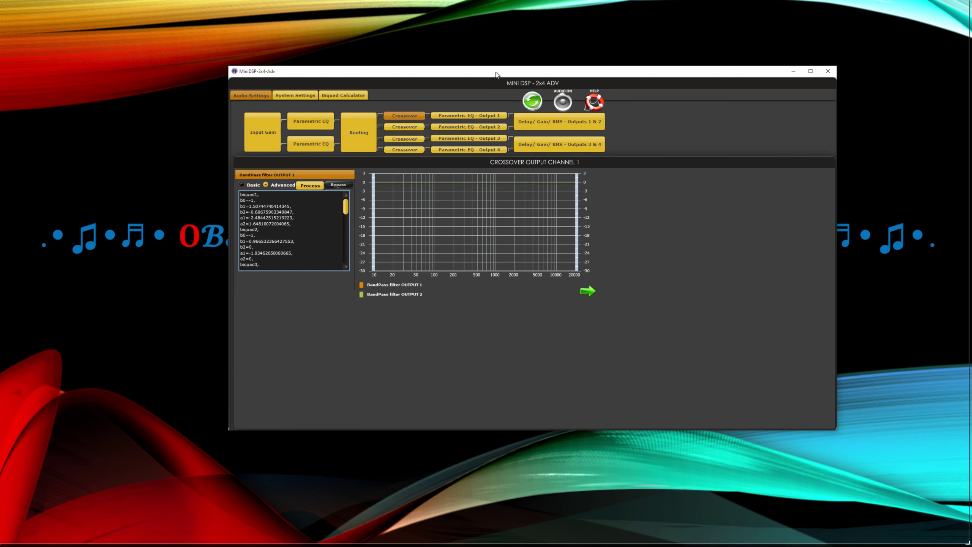
Step: Look over the parametric equalizers of input channel 1 and output channel 1, and return to the output channel 1 crossover
{"action": "left_click", "coordinate": [311, 119]}
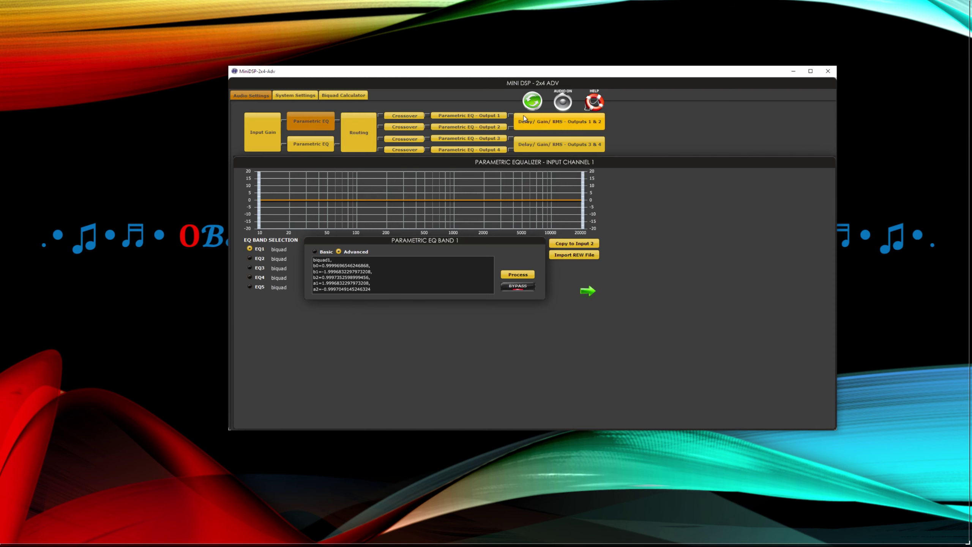
{"action": "left_click", "coordinate": [478, 115]}
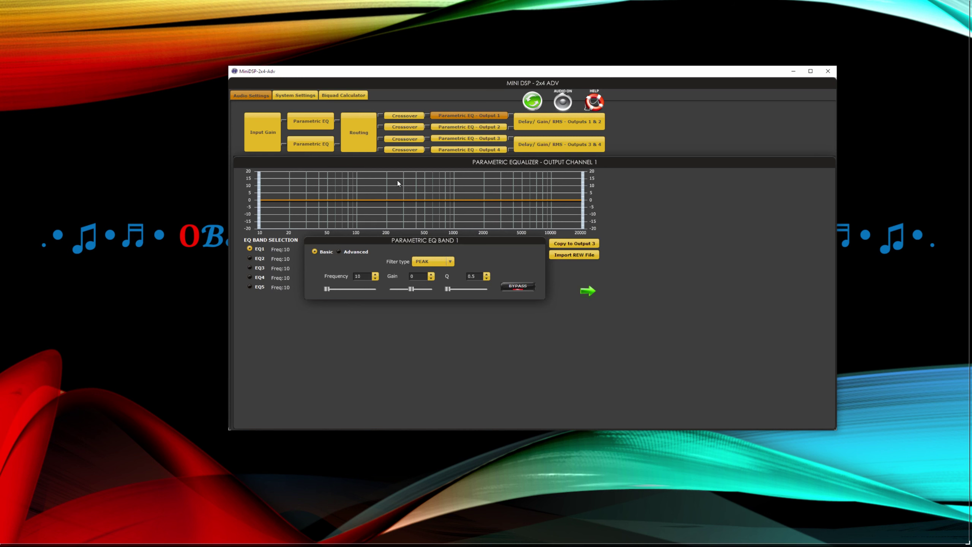
{"action": "left_click", "coordinate": [403, 116]}
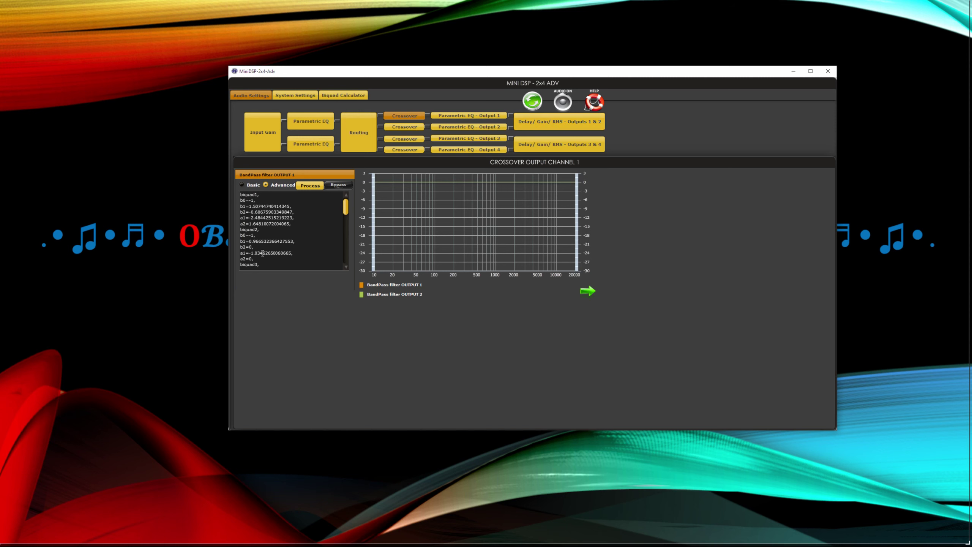
Step: Reset the output 1 bandpass filter by switching it to Basic mode, and set it back to Advanced mode
{"action": "left_click", "coordinate": [249, 185]}
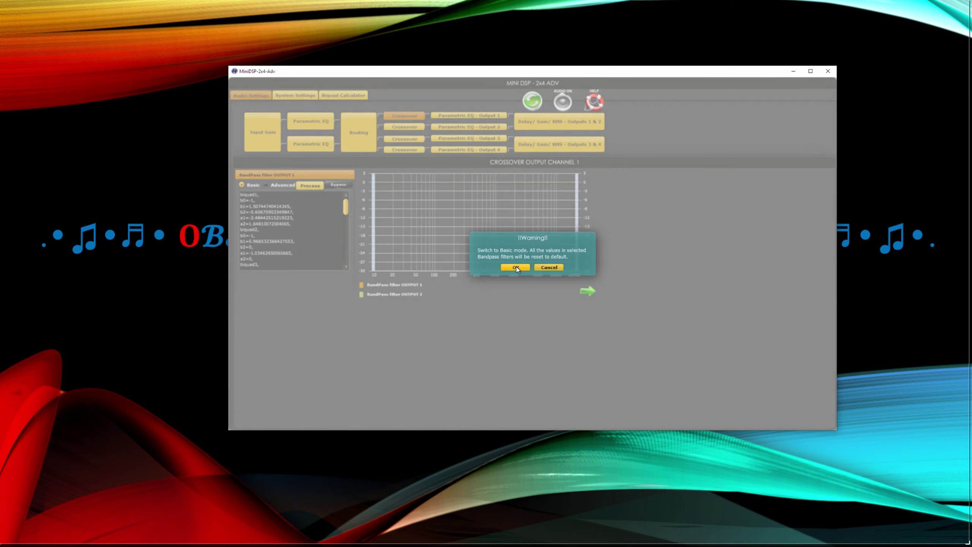
{"action": "left_click", "coordinate": [516, 267]}
{"action": "left_click", "coordinate": [281, 184]}
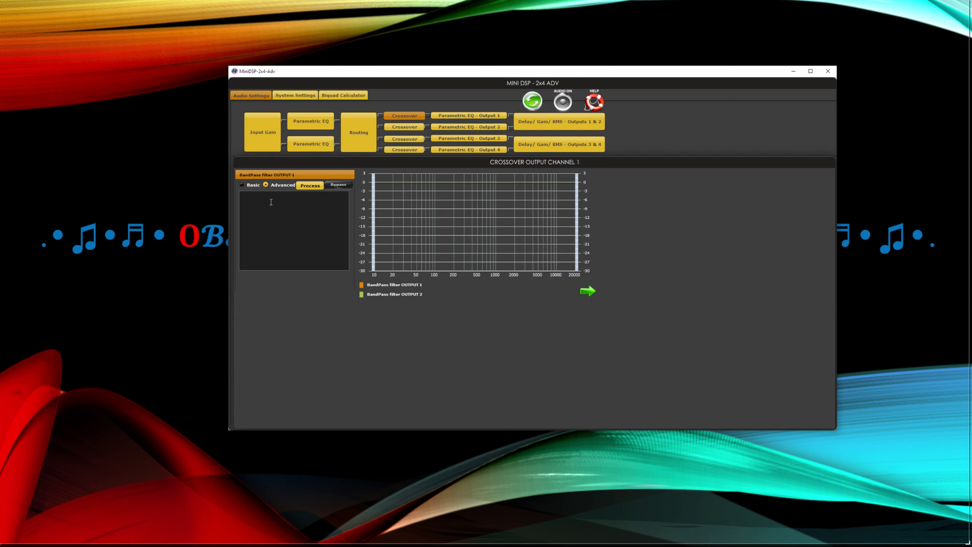
Step: Paste the copied eight-biquad list into output 1's empty advanced crossover filter and check it from start to end
{"action": "right_click", "coordinate": [253, 198]}
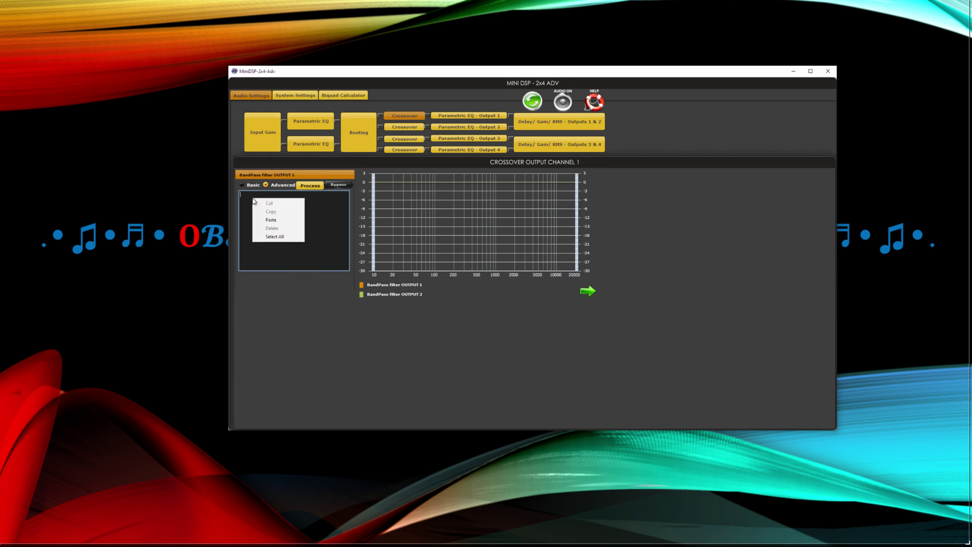
{"action": "left_click", "coordinate": [272, 221]}
{"action": "left_click_drag", "start_coordinate": [343, 255], "coordinate": [356, 269]}
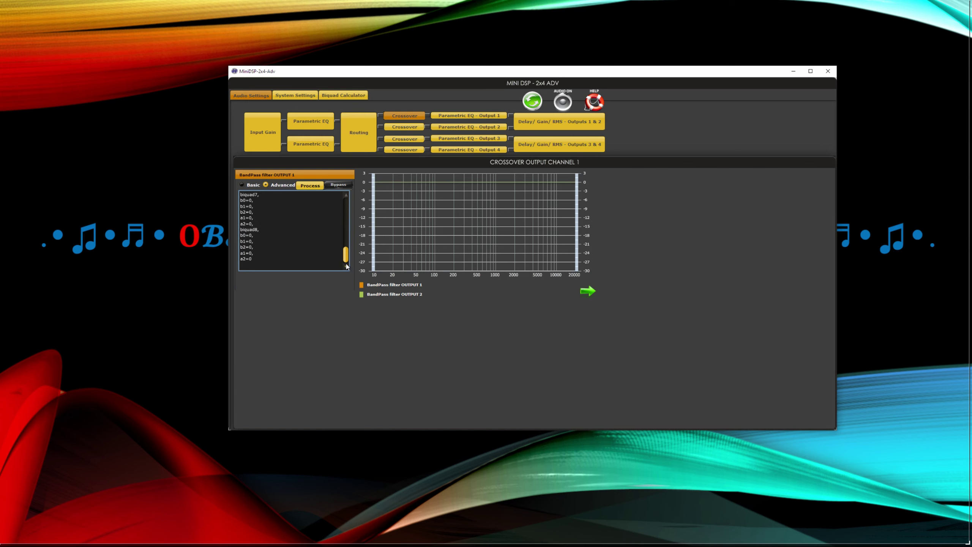
{"action": "left_click_drag", "start_coordinate": [346, 264], "coordinate": [347, 206]}
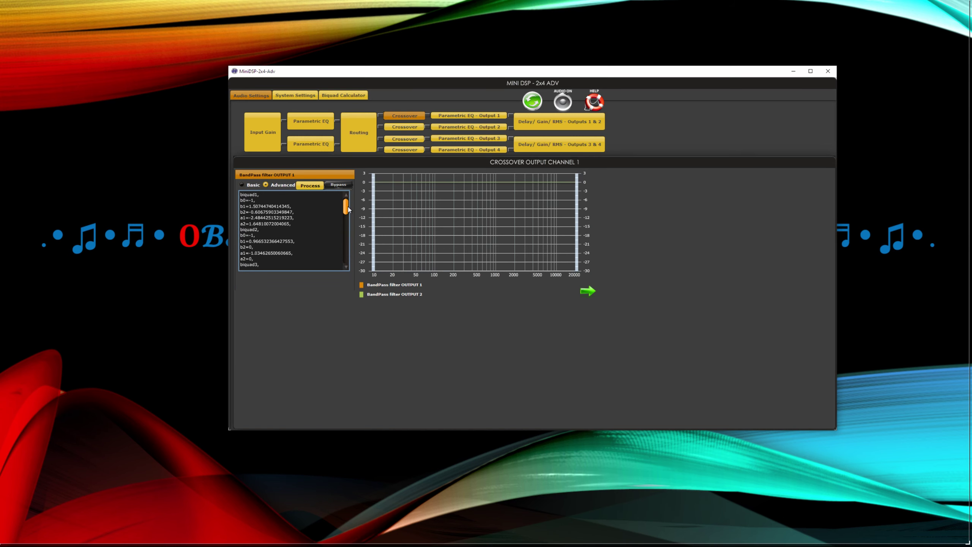
Step: Copy biquad1 through biquad5 from the crossover list into input channel 1's parametric EQ band 1 and process them
{"action": "left_click_drag", "start_coordinate": [241, 194], "coordinate": [267, 257]}
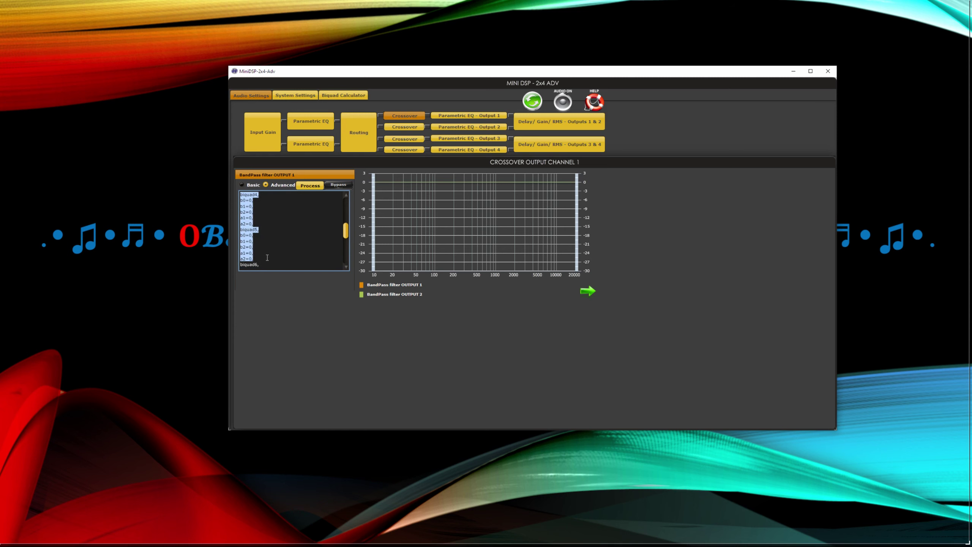
{"action": "left_click", "coordinate": [313, 126]}
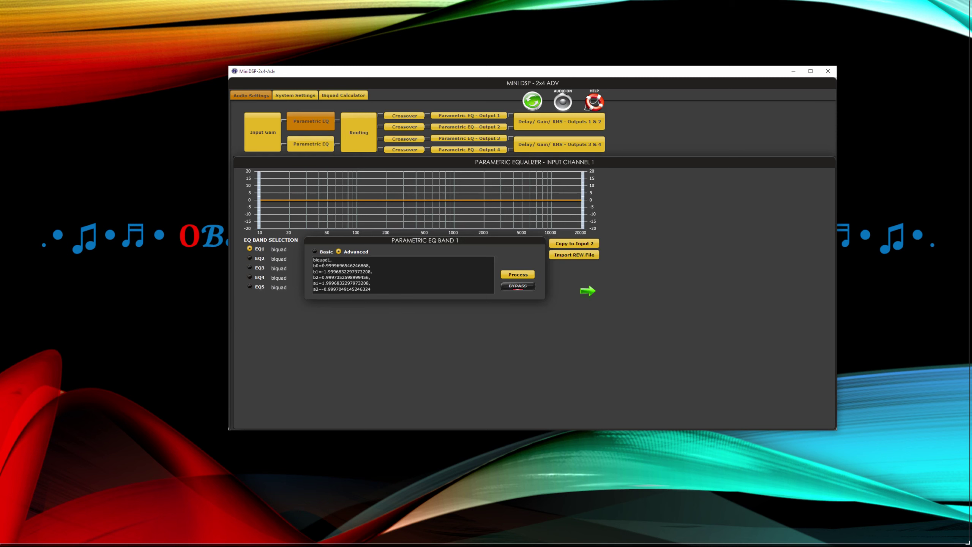
{"action": "left_click_drag", "start_coordinate": [313, 260], "coordinate": [412, 313]}
{"action": "key", "text": "ctrl+v"}
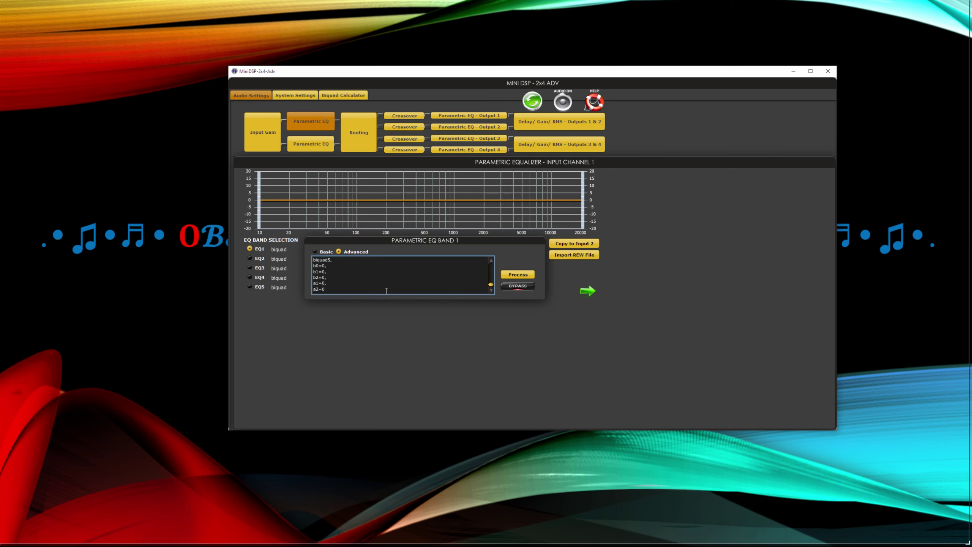
{"action": "left_click", "coordinate": [521, 275]}
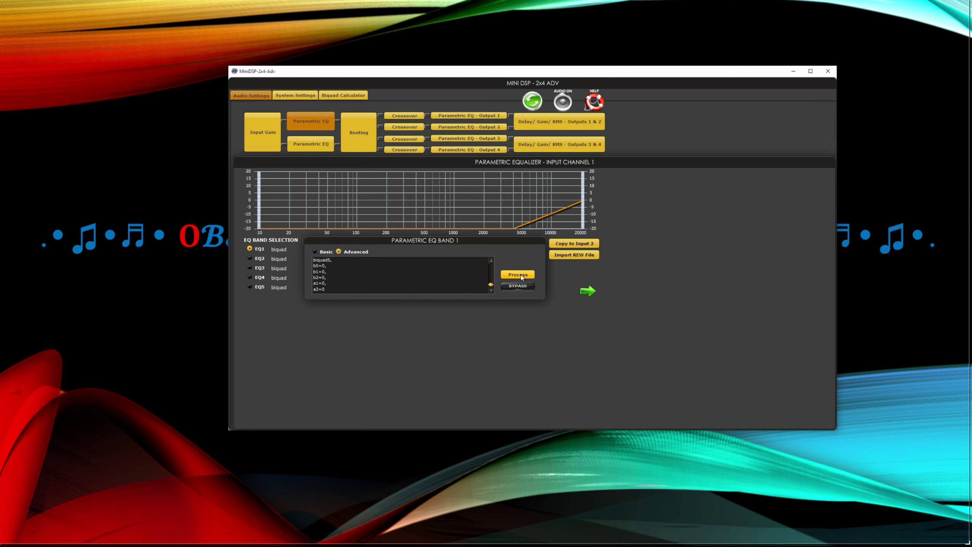
Step: Examine the biquad coefficients assigned to the individual EQ bands of input channel 1
{"action": "left_click", "coordinate": [260, 260]}
{"action": "left_click", "coordinate": [263, 269]}
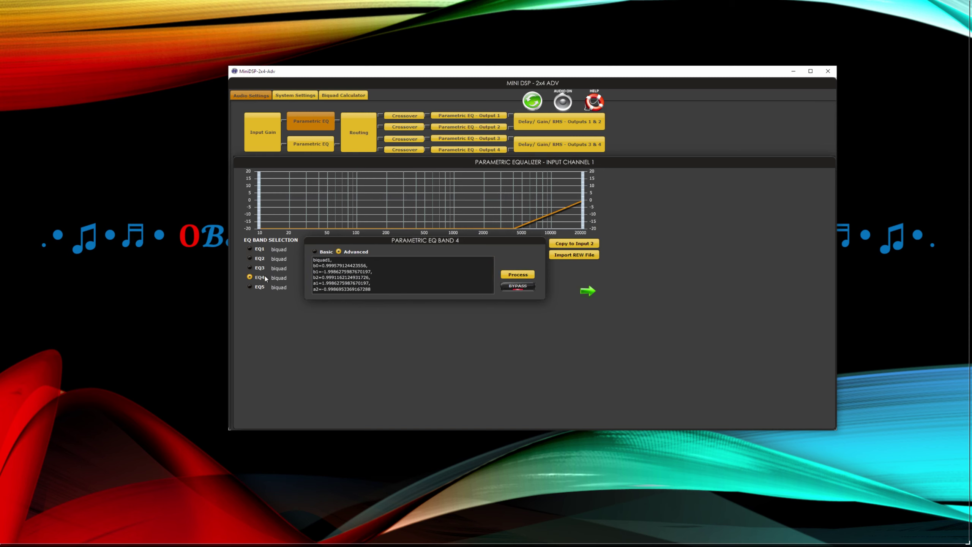
{"action": "left_click", "coordinate": [260, 249]}
{"action": "mouse_move", "coordinate": [313, 265]}
{"action": "left_mouse_down"}
{"action": "mouse_move", "coordinate": [377, 283]}
{"action": "mouse_move", "coordinate": [307, 261]}
{"action": "left_mouse_up"}
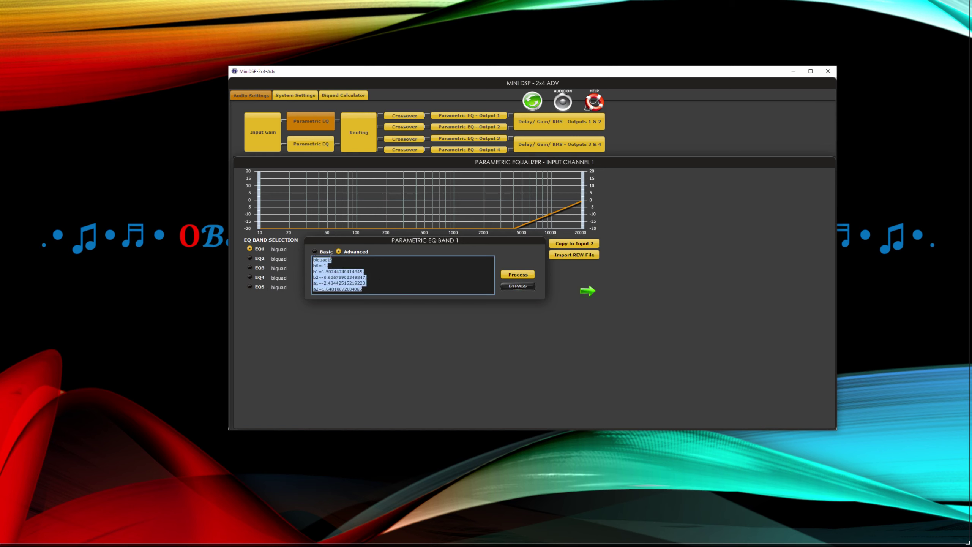
{"action": "left_click", "coordinate": [257, 287]}
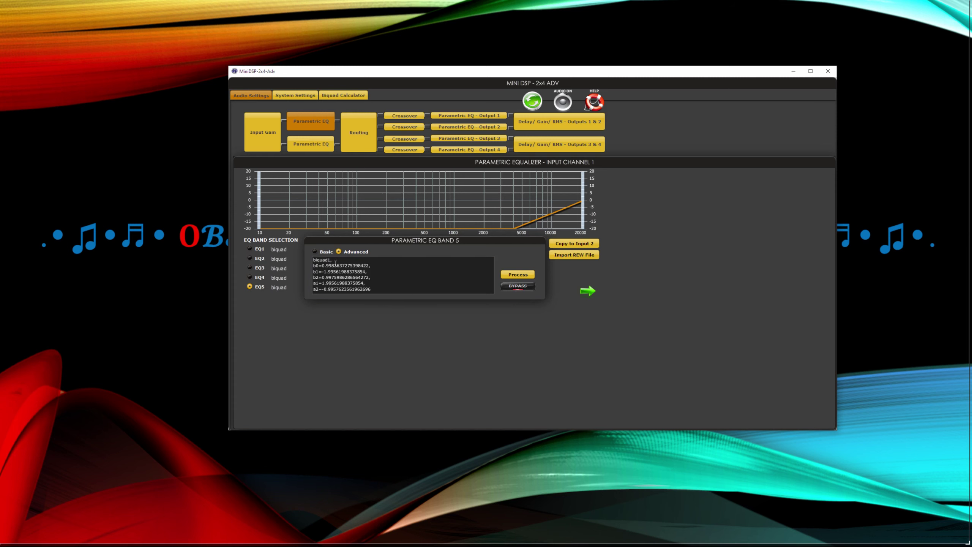
Step: Return to the output channel 1 crossover and try to process its empty advanced coefficient field
{"action": "left_click", "coordinate": [404, 115]}
{"action": "left_click", "coordinate": [317, 187]}
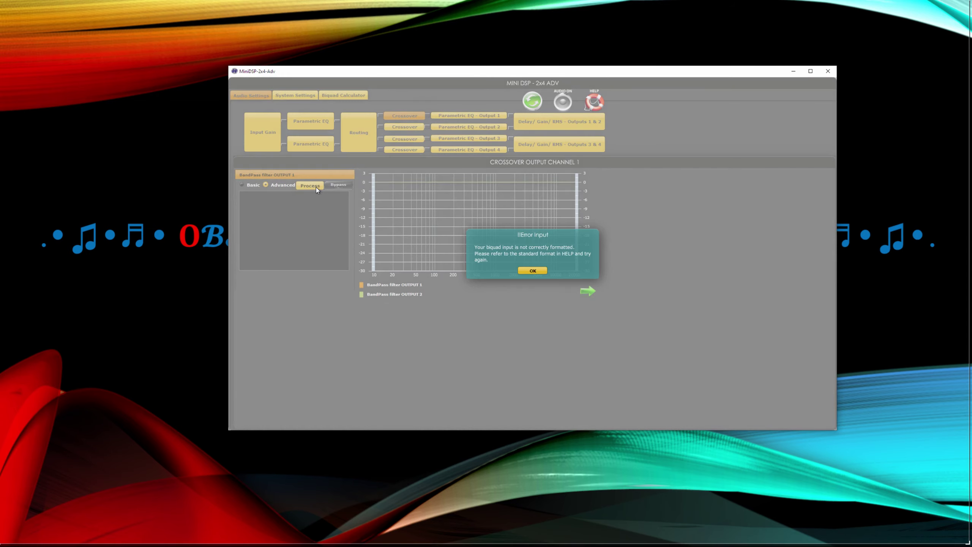
{"action": "left_click", "coordinate": [532, 270]}
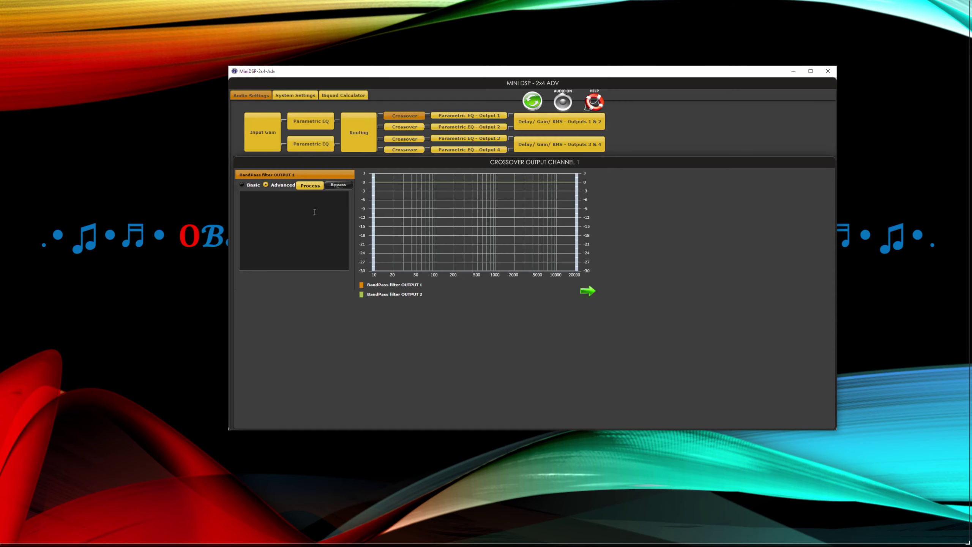
{"action": "right_click", "coordinate": [264, 198]}
{"action": "left_click", "coordinate": [285, 222]}
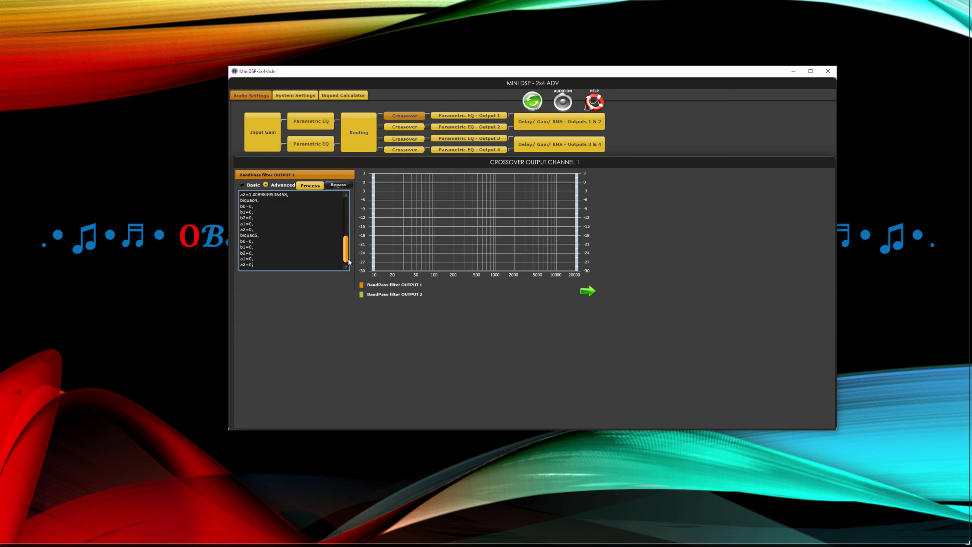
{"action": "left_click_drag", "start_coordinate": [271, 267], "coordinate": [176, 134]}
{"action": "key", "text": "ctrl+x"}
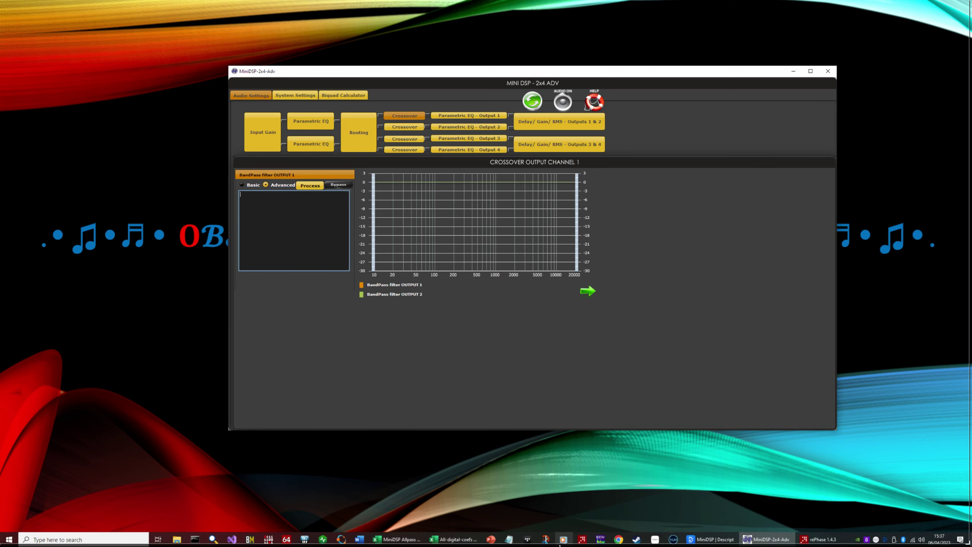
Step: Recopy the full biquad list in L2:L49 from the Excel allpass calculator and process it in MiniDSP's output 1 crossover
{"action": "left_click", "coordinate": [400, 540]}
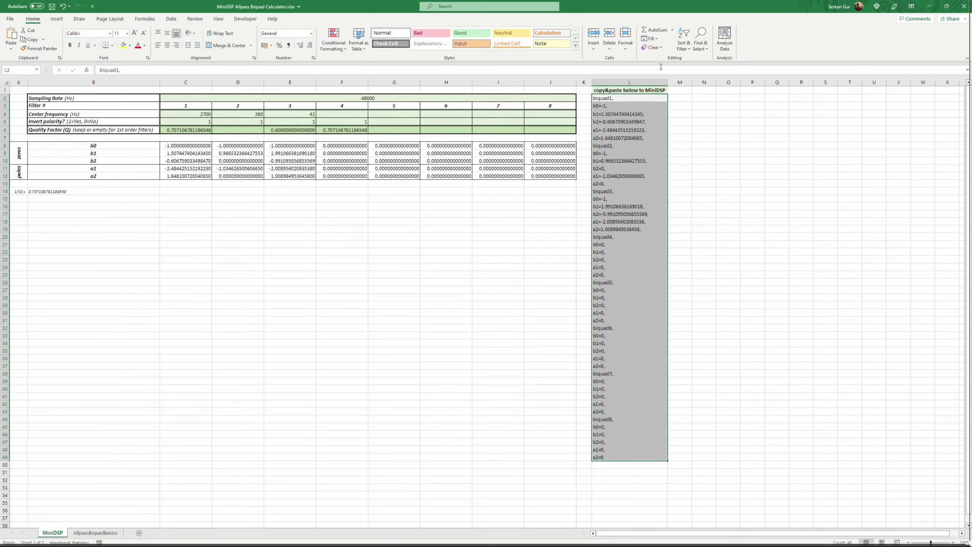
{"action": "key", "text": "ctrl+c"}
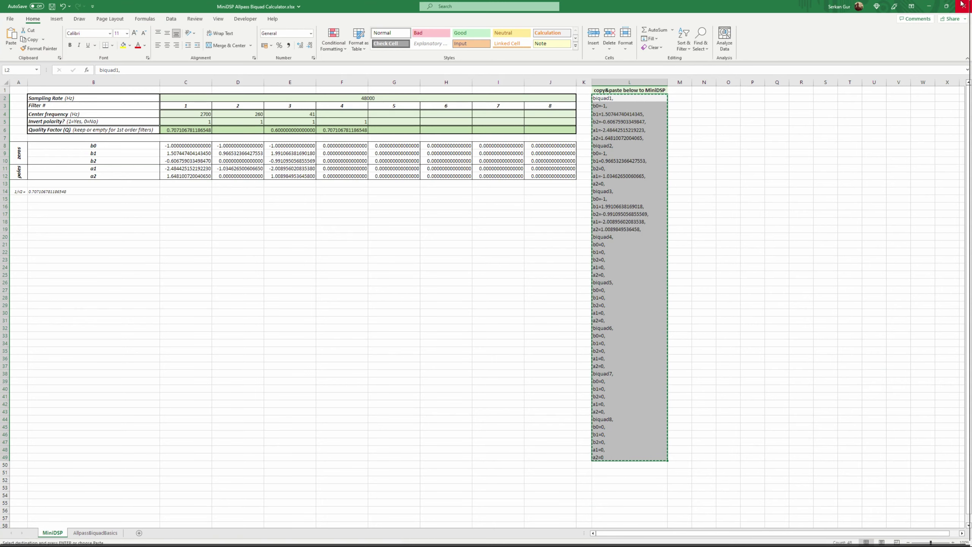
{"action": "left_click", "coordinate": [929, 6]}
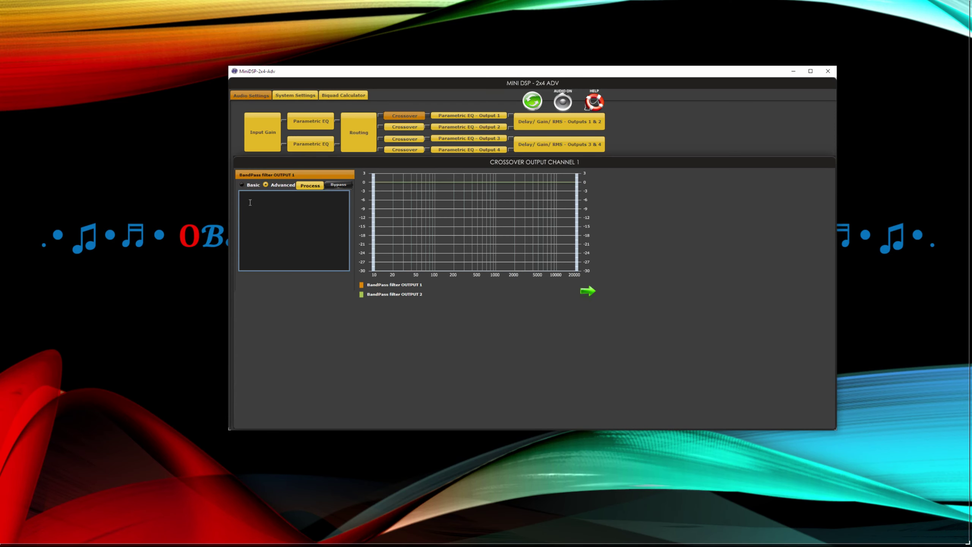
{"action": "key", "text": "ctrl+v"}
{"action": "left_click", "coordinate": [309, 185]}
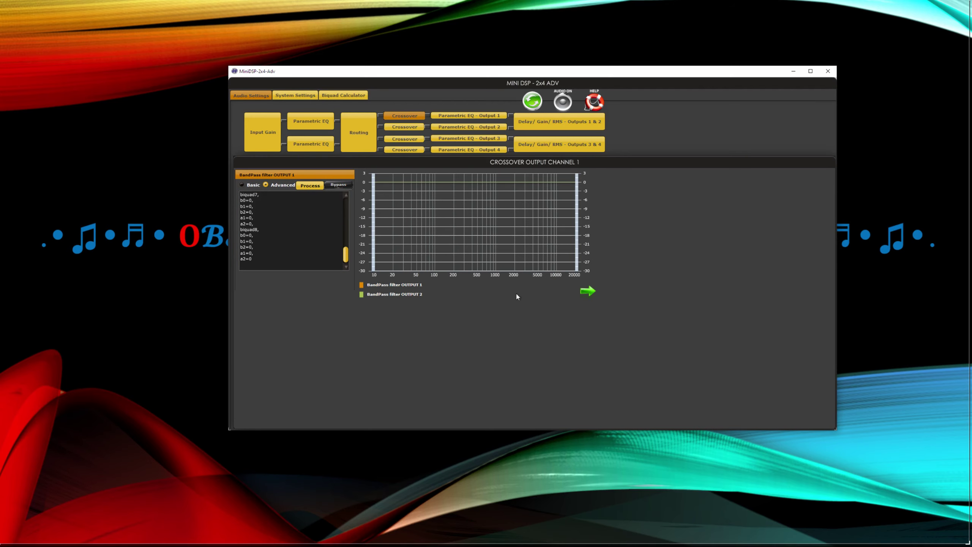
{"action": "mouse_move", "coordinate": [404, 186]}
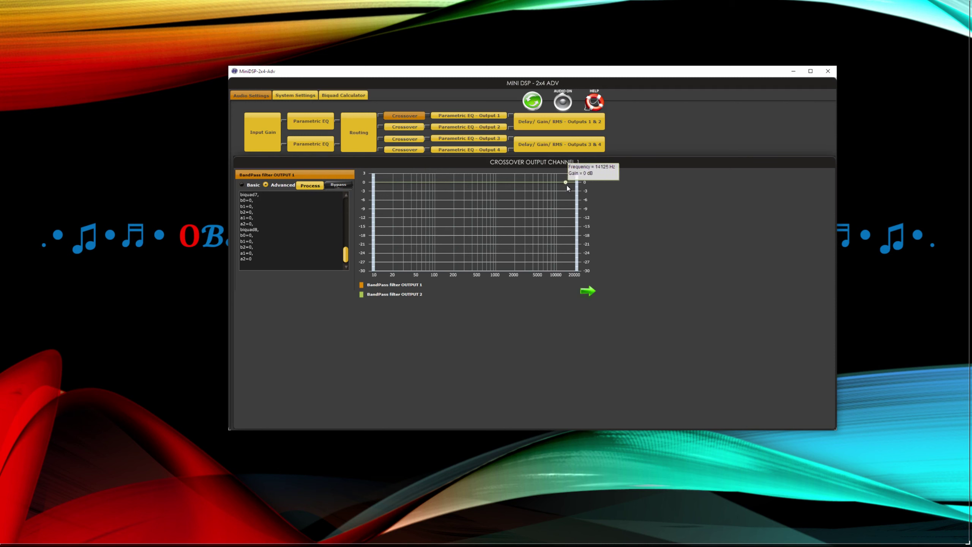